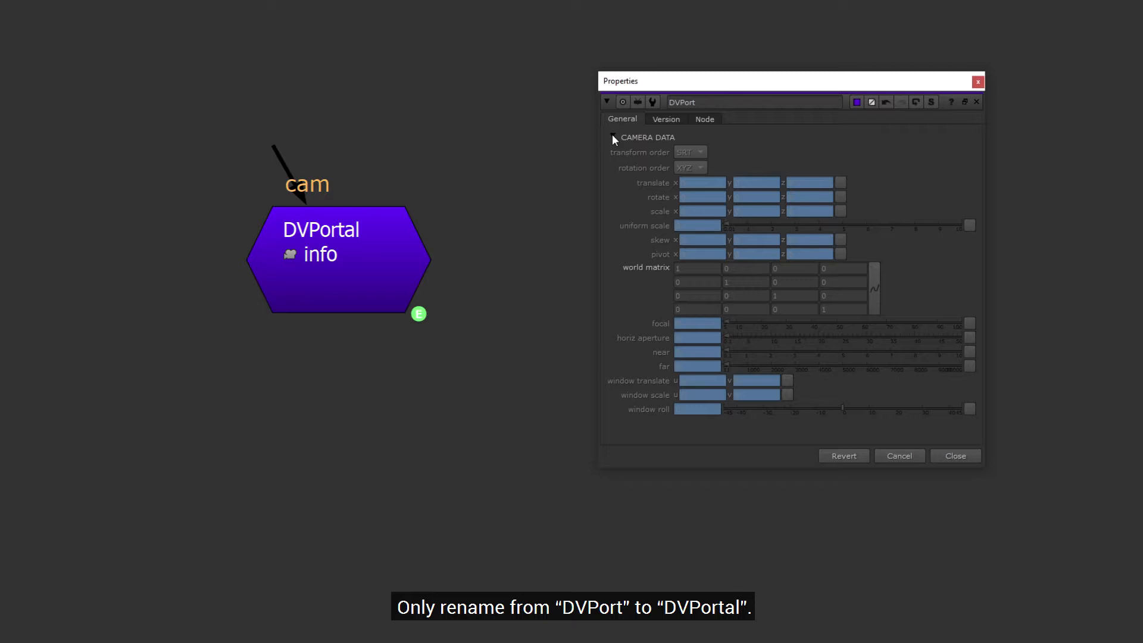
- Examine the camera data section in the DVPortal node's properties
{"action": "left_click", "coordinate": [613, 137]}
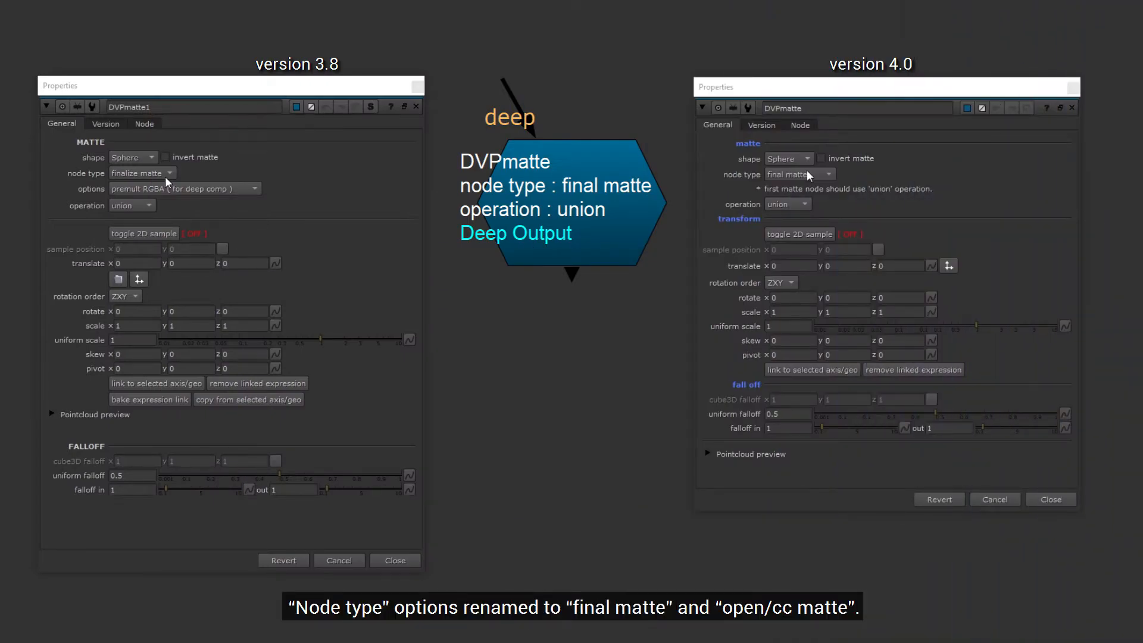
- Compare the node type and options choices of the version 3.8 and version 4.0 DVPmatte nodes
{"action": "left_click", "coordinate": [810, 175]}
{"action": "left_click", "coordinate": [165, 174]}
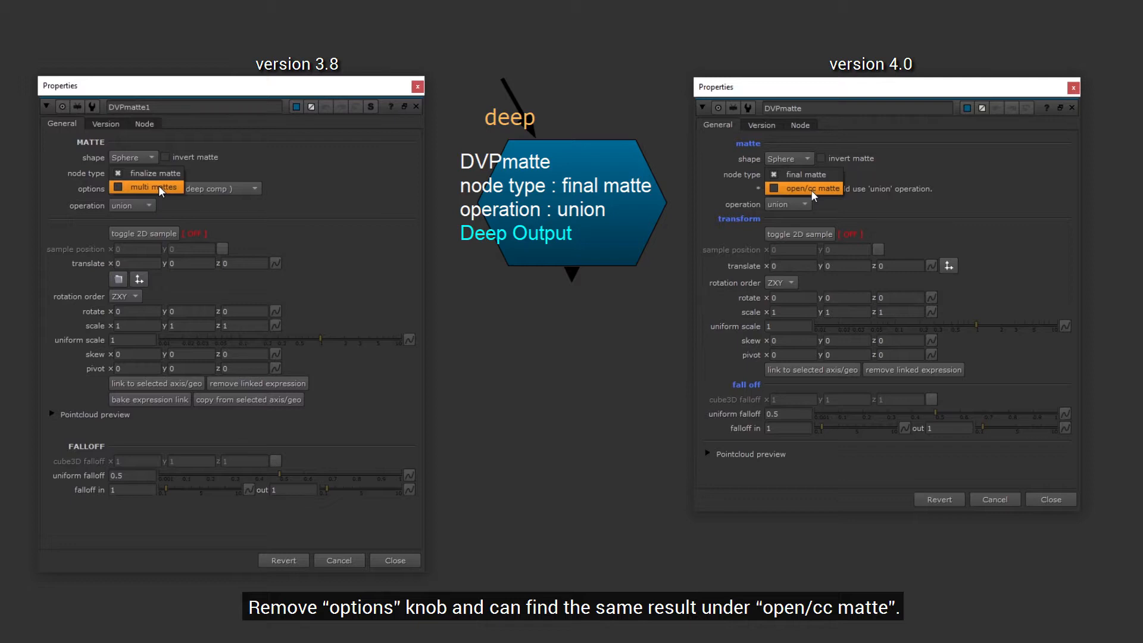
{"action": "left_click", "coordinate": [159, 187]}
{"action": "left_click", "coordinate": [813, 190]}
{"action": "left_click", "coordinate": [167, 171]}
{"action": "left_click", "coordinate": [816, 175]}
{"action": "left_click", "coordinate": [170, 163]}
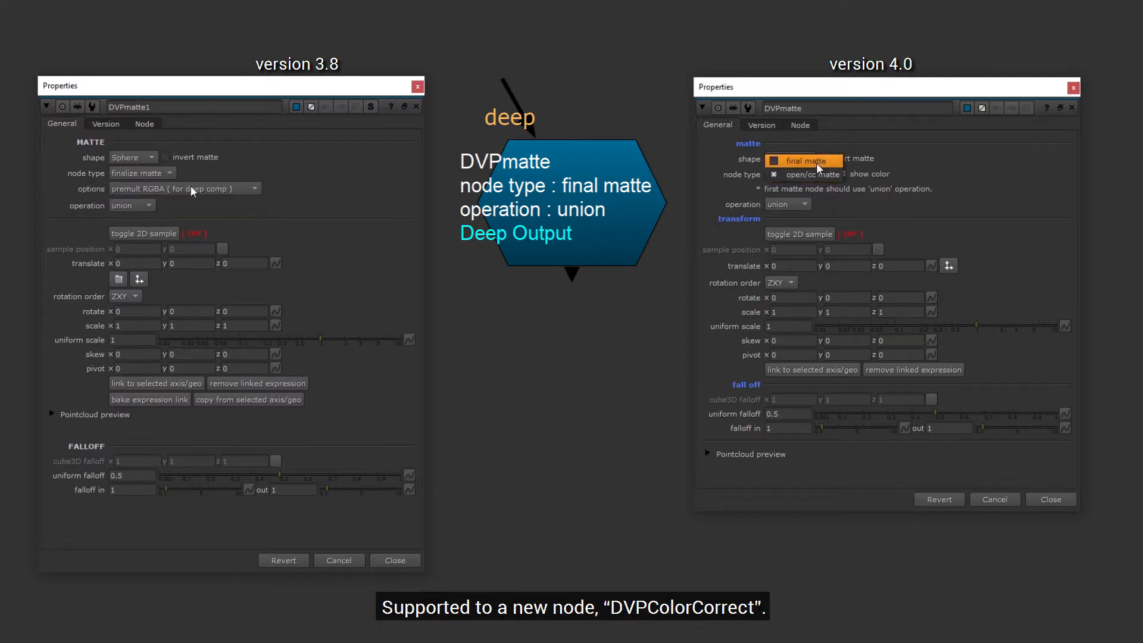
{"action": "left_click", "coordinate": [817, 164]}
{"action": "left_click", "coordinate": [191, 186]}
{"action": "left_click", "coordinate": [192, 200]}
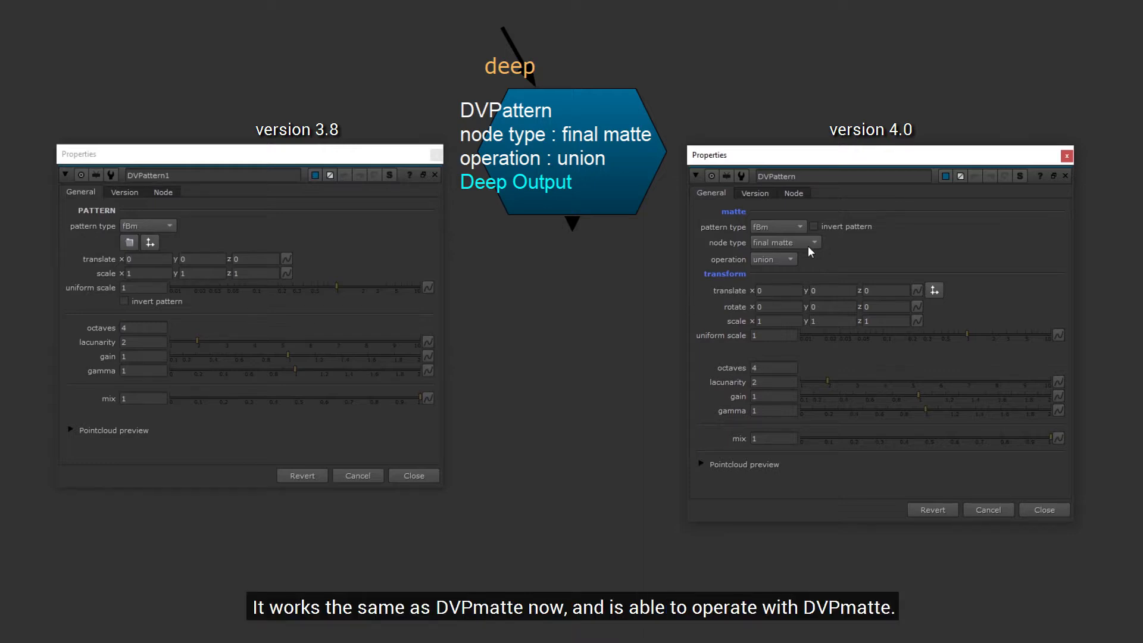
- Switch the version 4.0 DVPattern node's type to open/cc matte and back to final matte
{"action": "left_click", "coordinate": [808, 246]}
{"action": "left_click", "coordinate": [802, 259]}
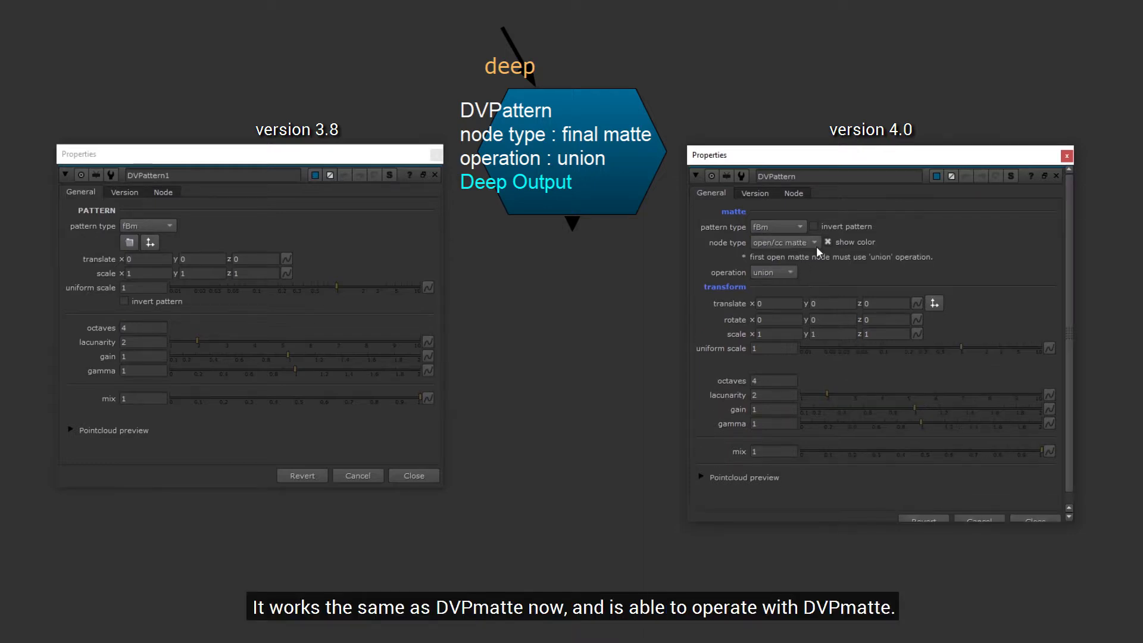
{"action": "left_click", "coordinate": [807, 242]}
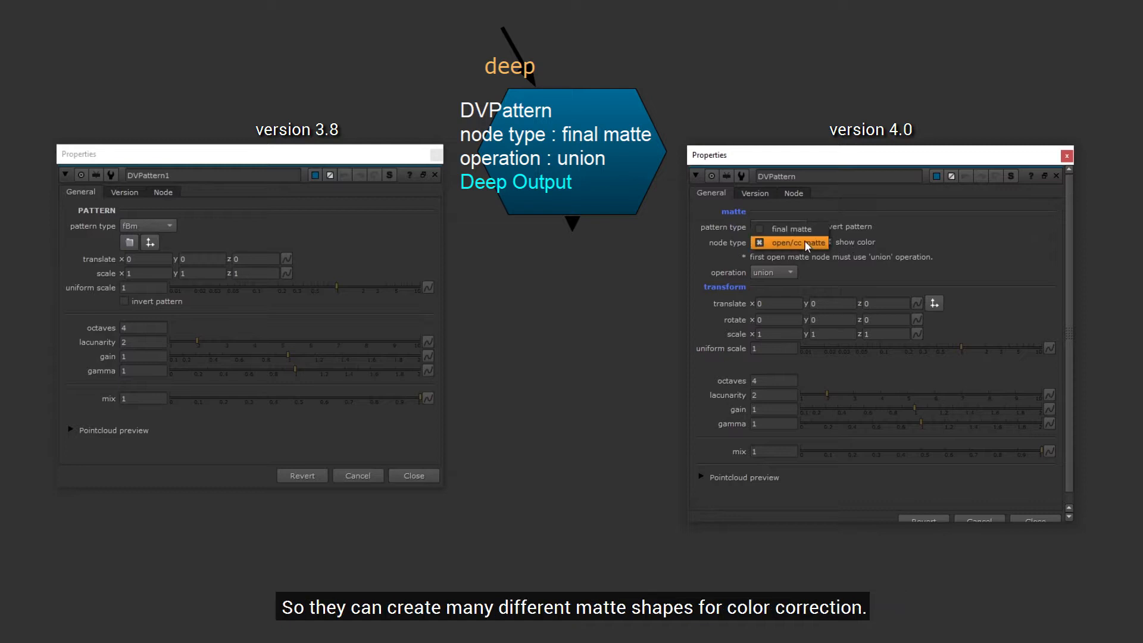
{"action": "left_click", "coordinate": [802, 229]}
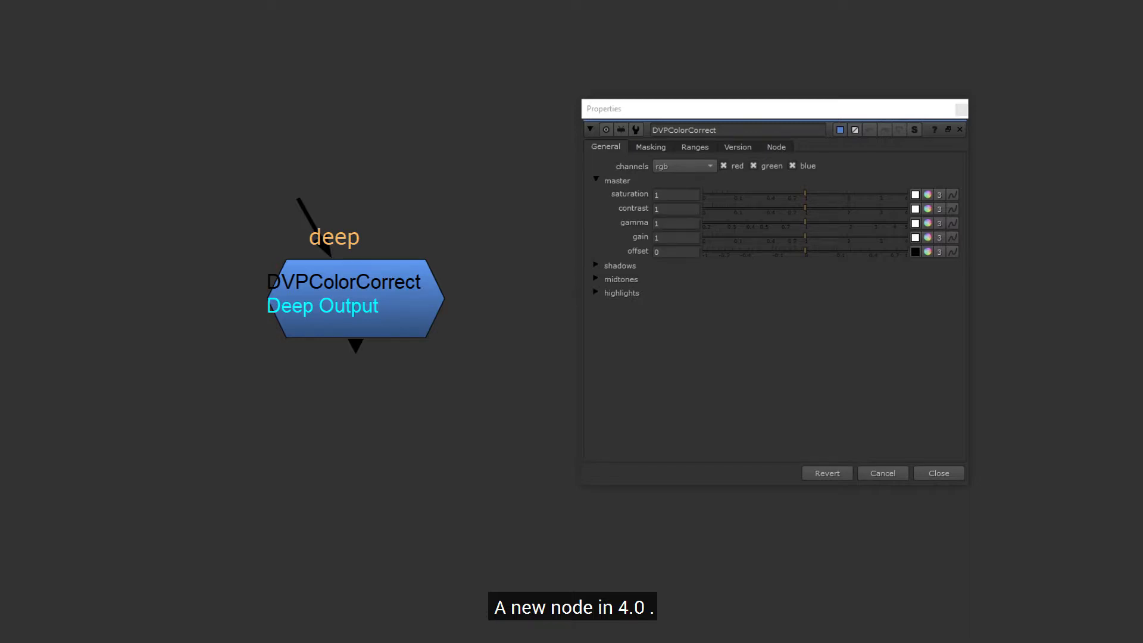
- Review DVPColorCorrect's masking and ranges settings and its available channels, keeping rgb selected
{"action": "left_click", "coordinate": [636, 149]}
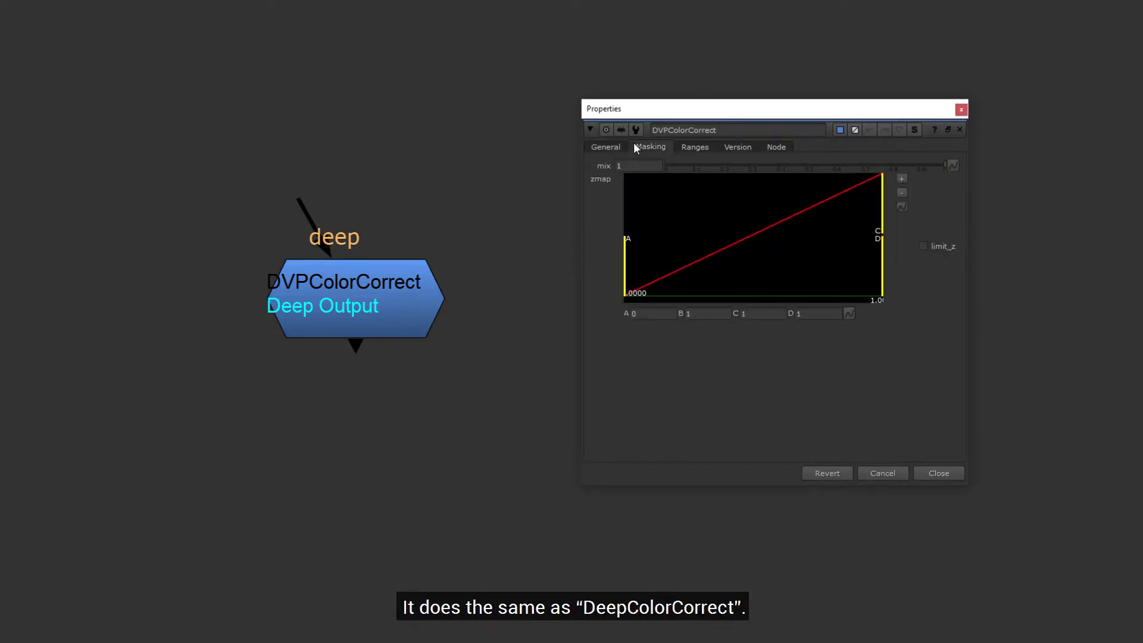
{"action": "left_click", "coordinate": [697, 146]}
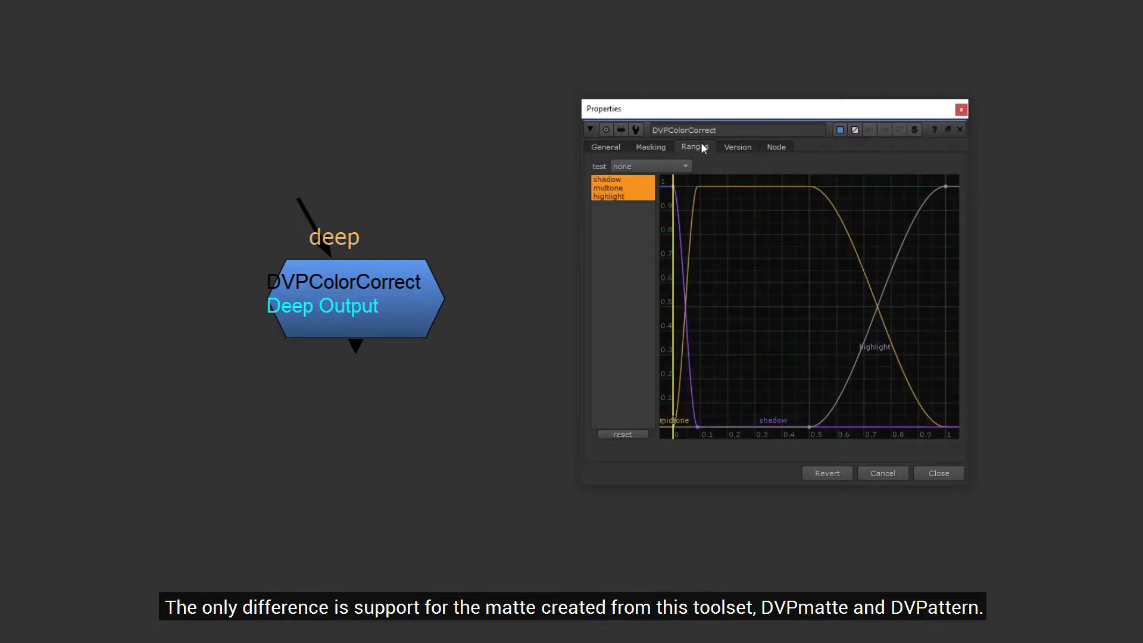
{"action": "left_click", "coordinate": [600, 147]}
{"action": "left_click", "coordinate": [705, 166]}
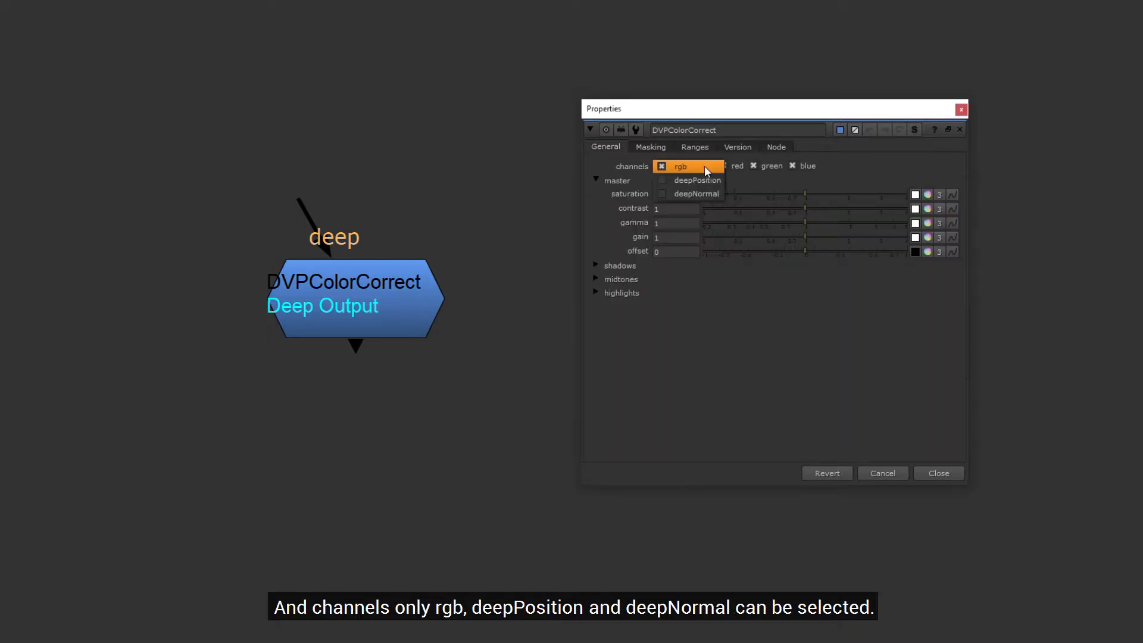
{"action": "left_click", "coordinate": [712, 168]}
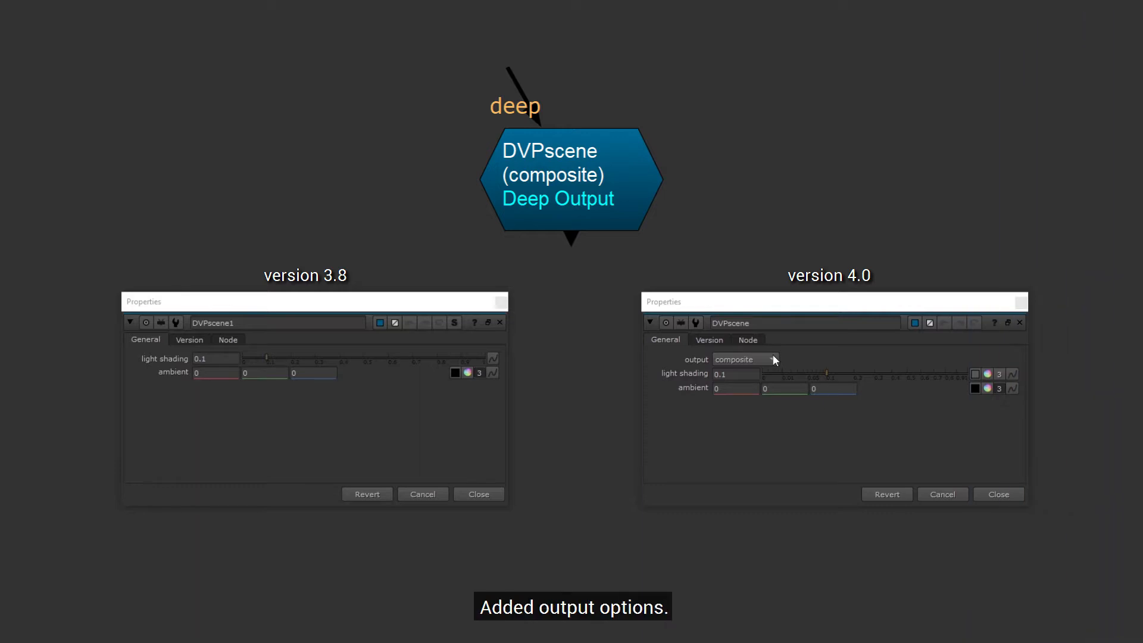
- Examine the output choices of the version 4.0 DVPscene node, keeping composite
{"action": "left_click", "coordinate": [772, 356]}
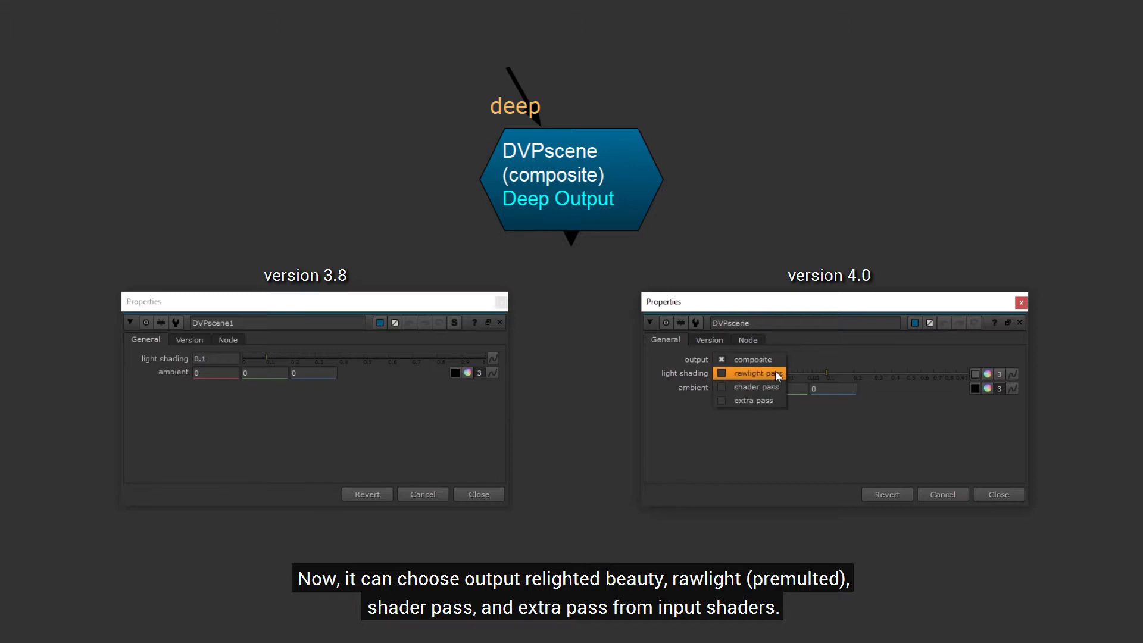
{"action": "left_click", "coordinate": [798, 362]}
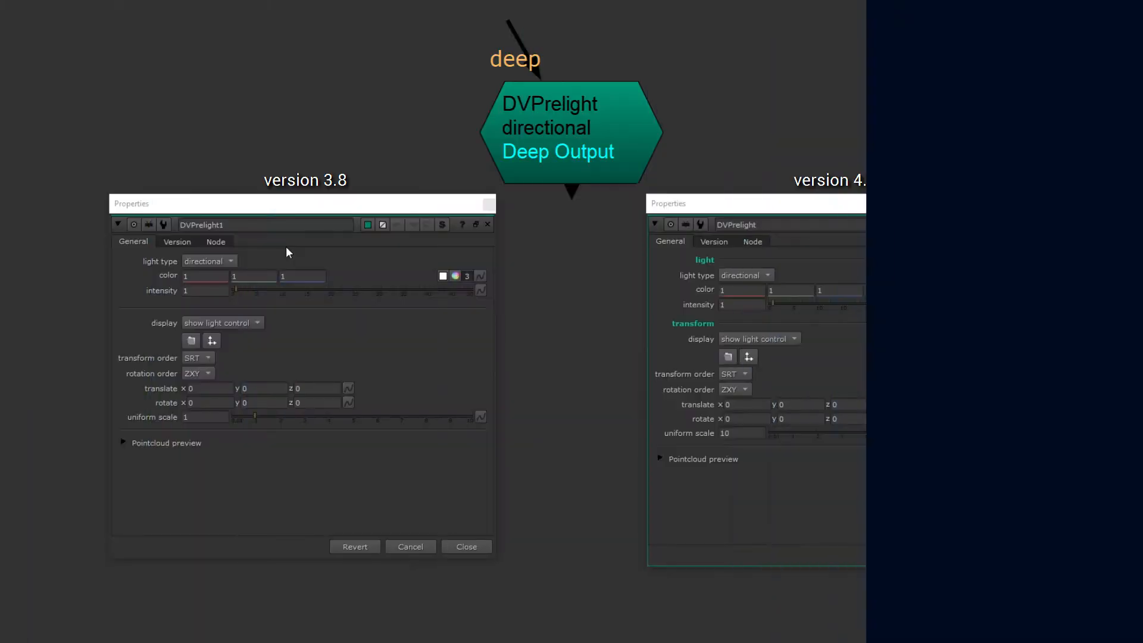
- Compare the light type choices of the version 3.8 and version 4.0 DVPrelight nodes
{"action": "left_click", "coordinate": [218, 264]}
{"action": "left_click", "coordinate": [773, 278]}
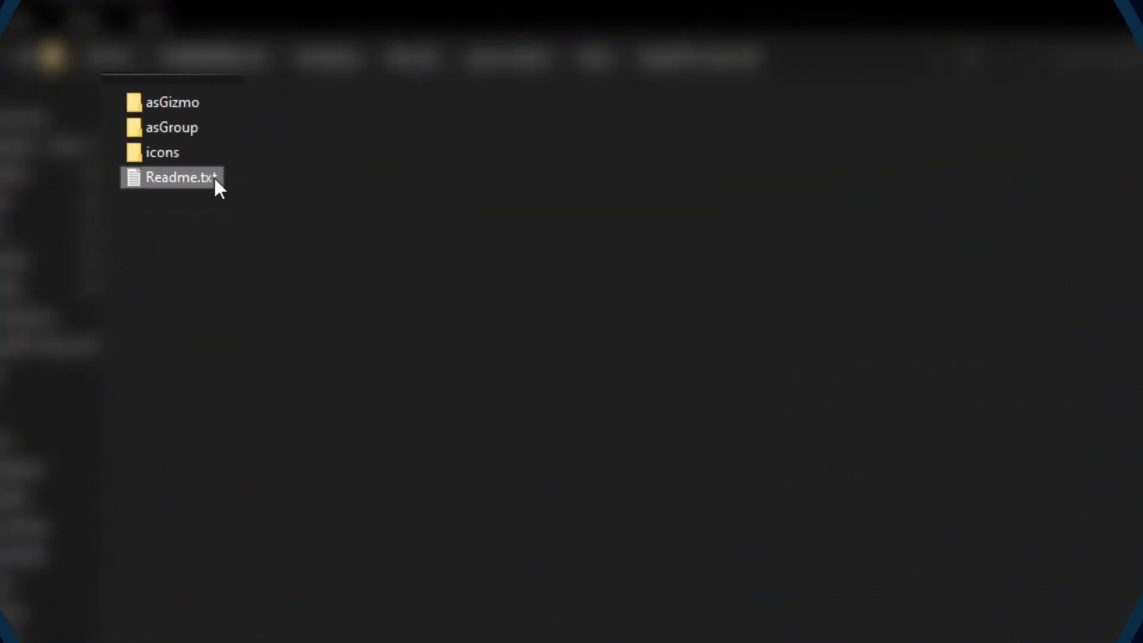
- Open Readme.txt in the text editor and highlight the Easy installation section
{"action": "left_click", "coordinate": [388, 267]}
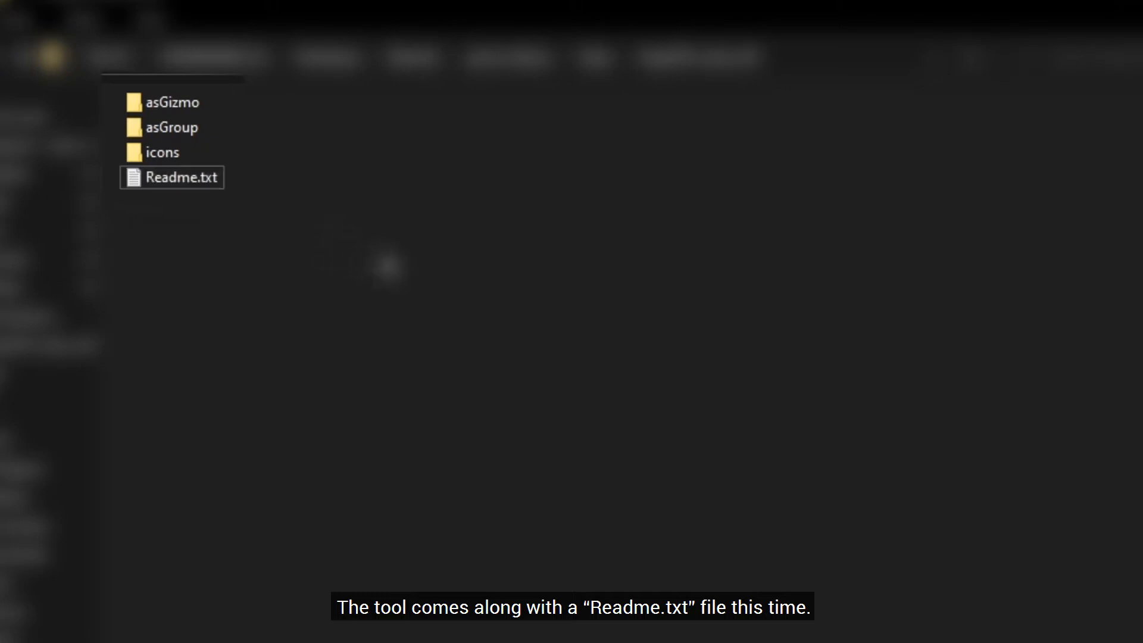
{"action": "right_click", "coordinate": [179, 182]}
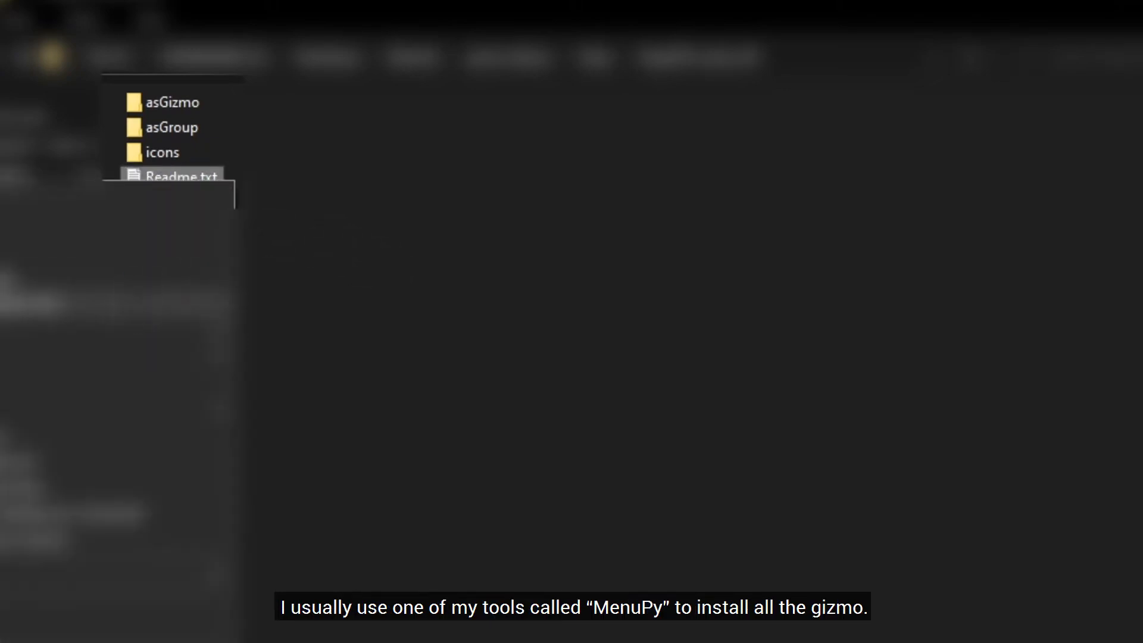
{"action": "left_click", "coordinate": [132, 309]}
{"action": "left_click", "coordinate": [745, 179]}
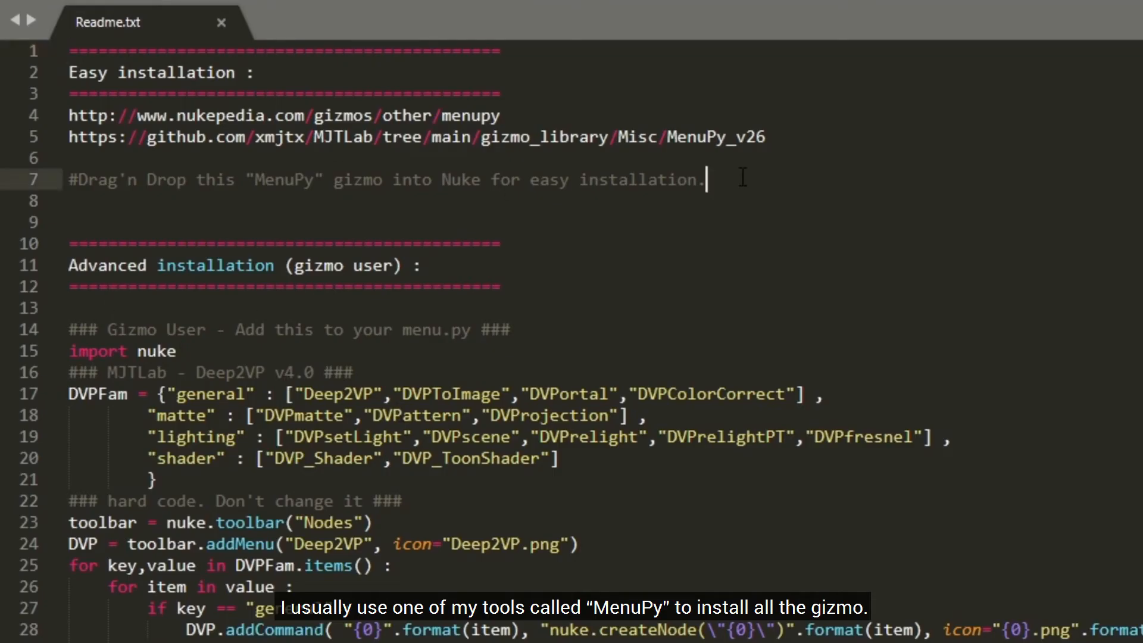
{"action": "left_click", "coordinate": [70, 53], "text": "shift"}
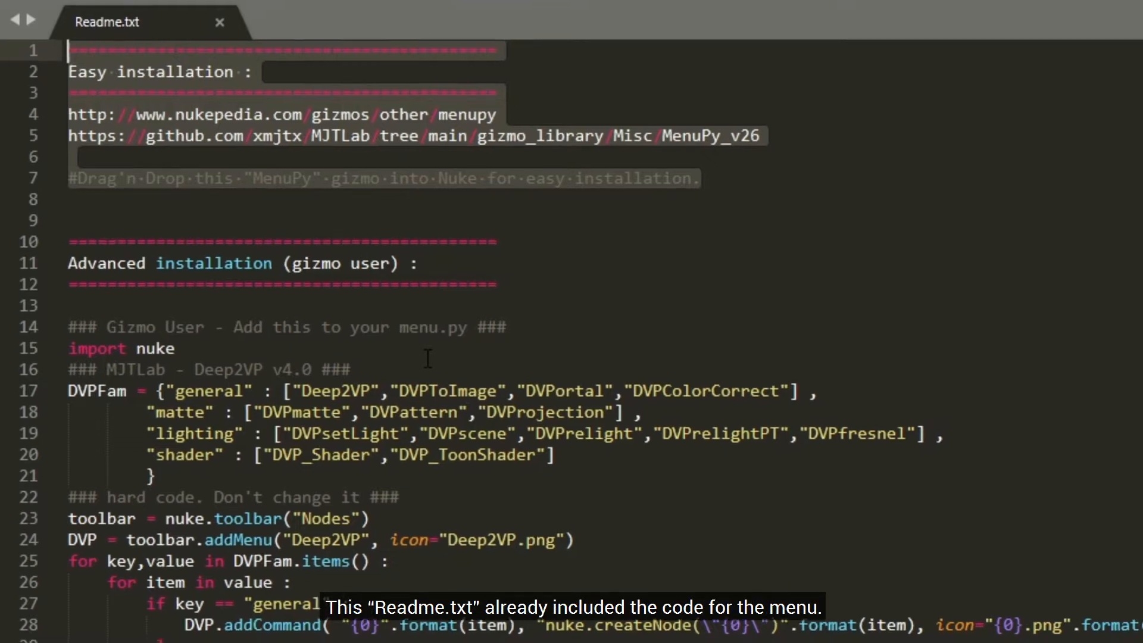
- Examine the gizmo user and .nk group user menu code in the readme, including the DVPath folder path
{"action": "left_click", "coordinate": [195, 599]}
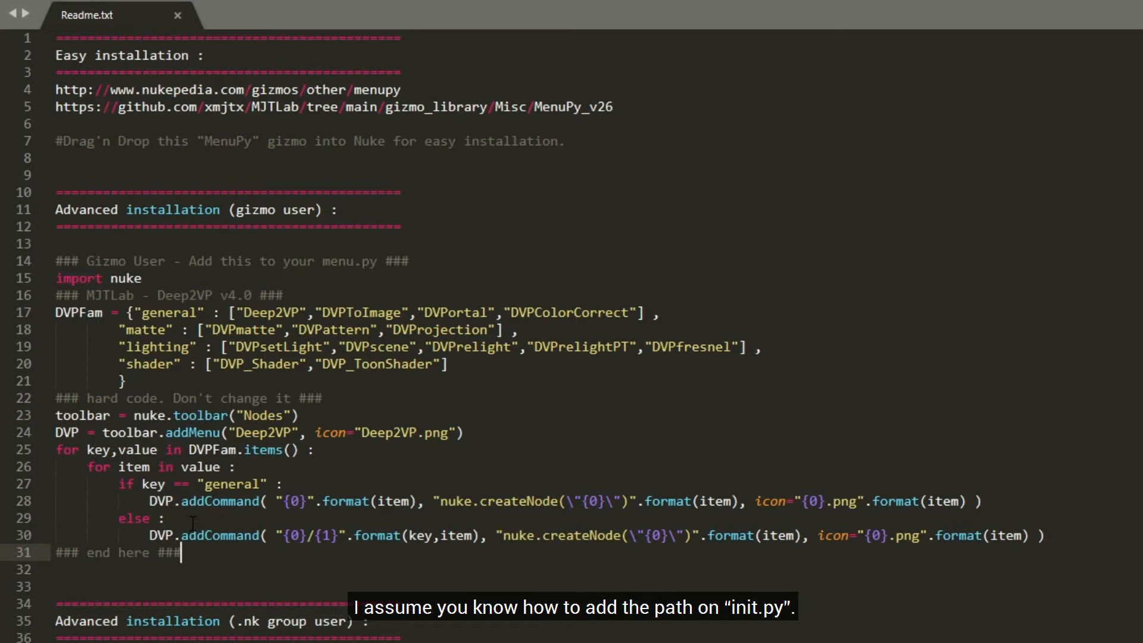
{"action": "left_click_drag", "start_coordinate": [184, 554], "coordinate": [35, 264]}
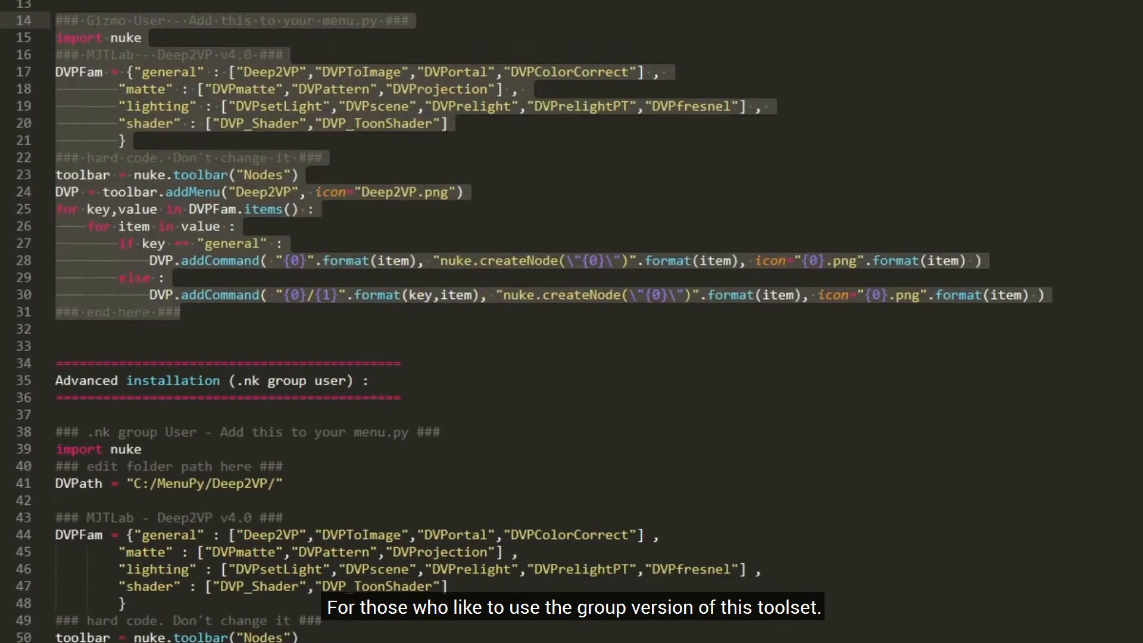
{"action": "left_click_drag", "start_coordinate": [181, 529], "coordinate": [18, 194]}
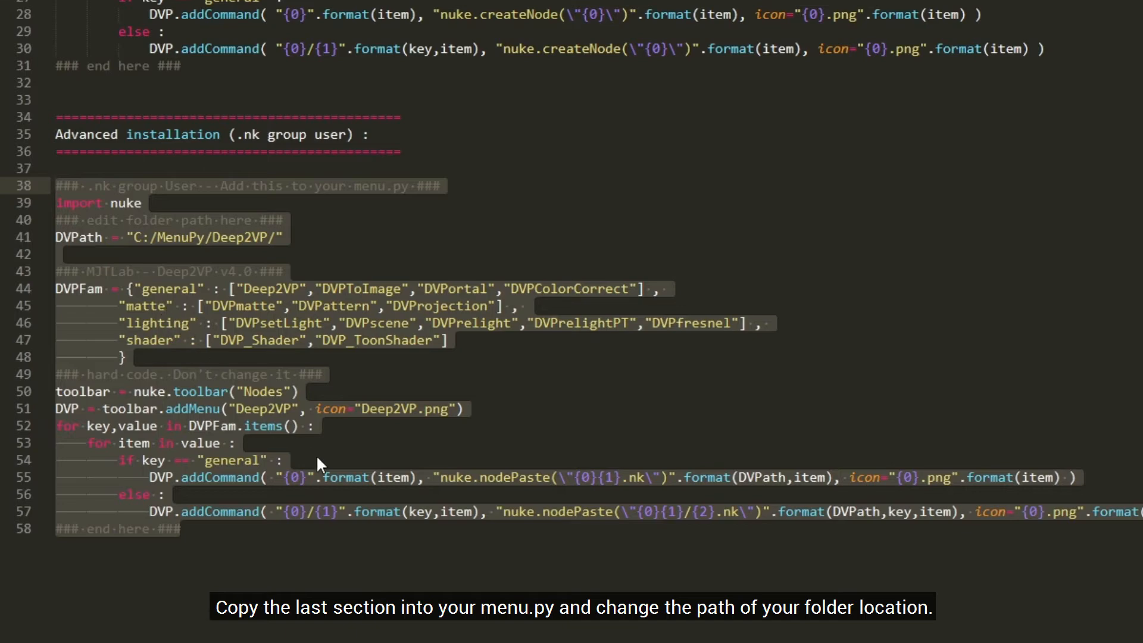
{"action": "left_click", "coordinate": [284, 254]}
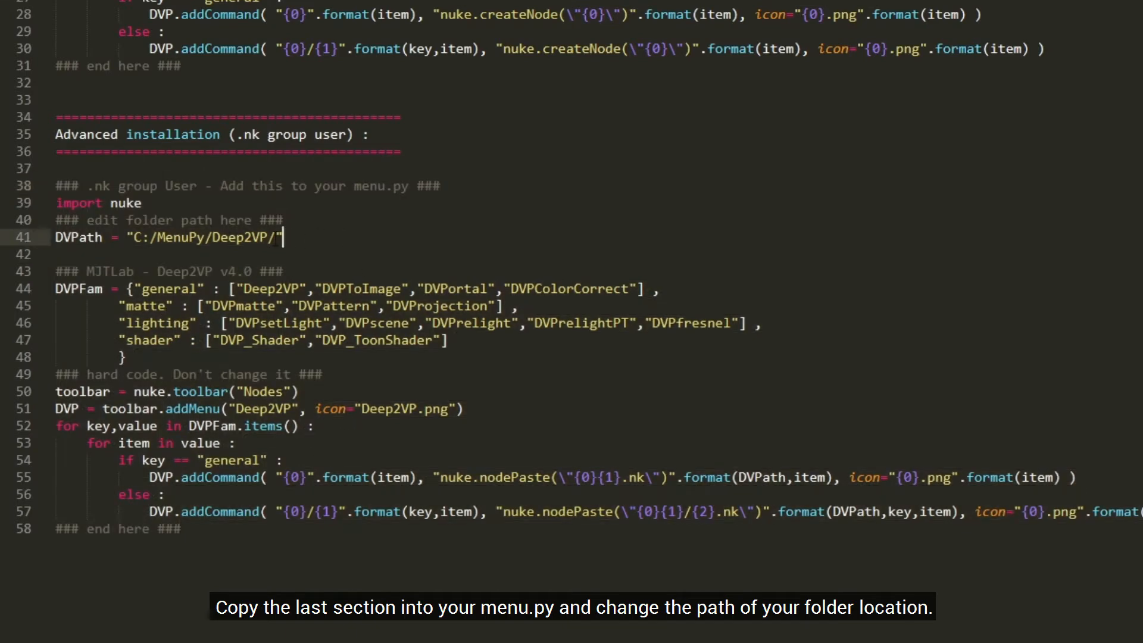
{"action": "left_click_drag", "start_coordinate": [284, 237], "coordinate": [126, 241]}
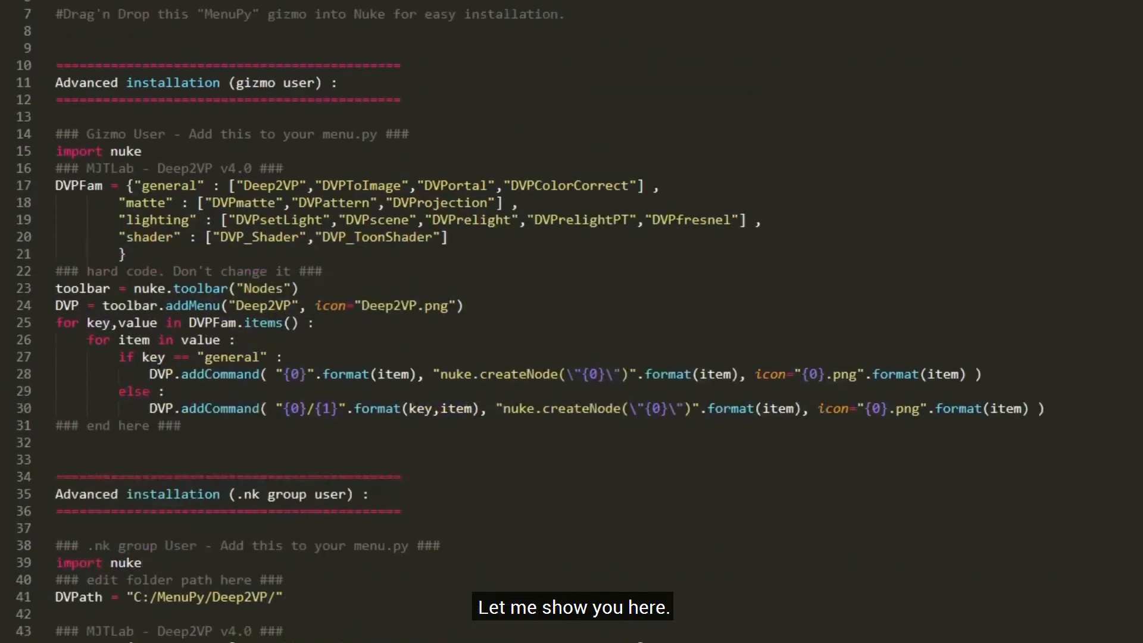
- Copy the gizmo user menu code from Readme.txt into a new file
{"action": "left_click_drag", "start_coordinate": [182, 553], "coordinate": [55, 261]}
{"action": "key", "text": "ctrl+c"}
{"action": "key", "text": "ctrl+n"}
{"action": "key", "text": "ctrl+v"}
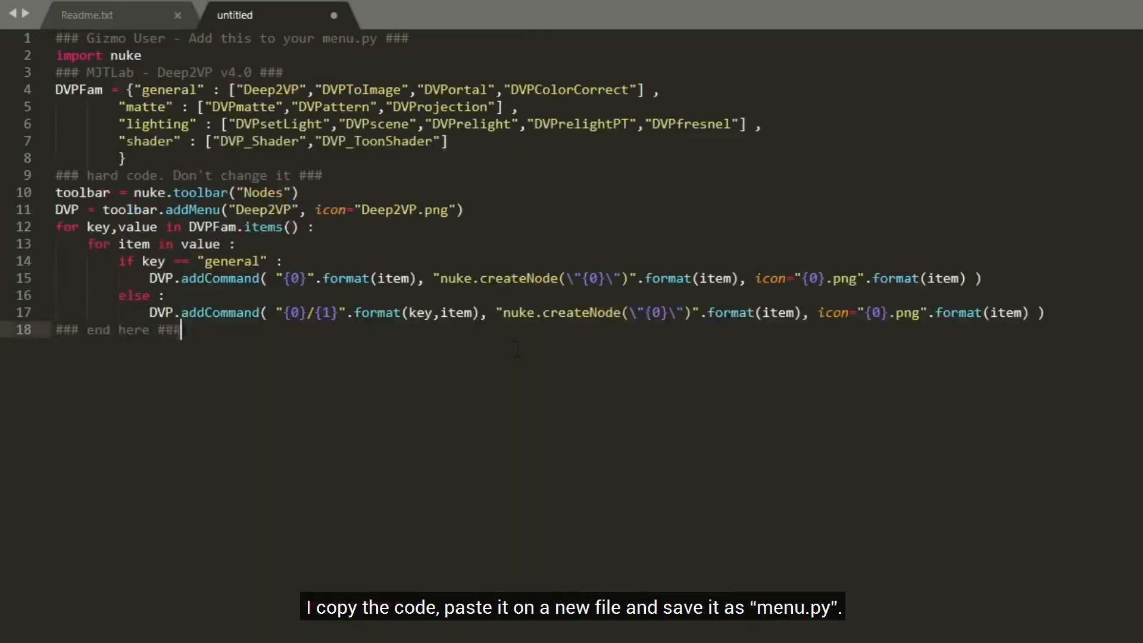
- Save the new file as menu.py, replacing the existing menu.py beside the gizmo_library folder
{"action": "left_click", "coordinate": [20, 1]}
{"action": "left_click", "coordinate": [66, 173]}
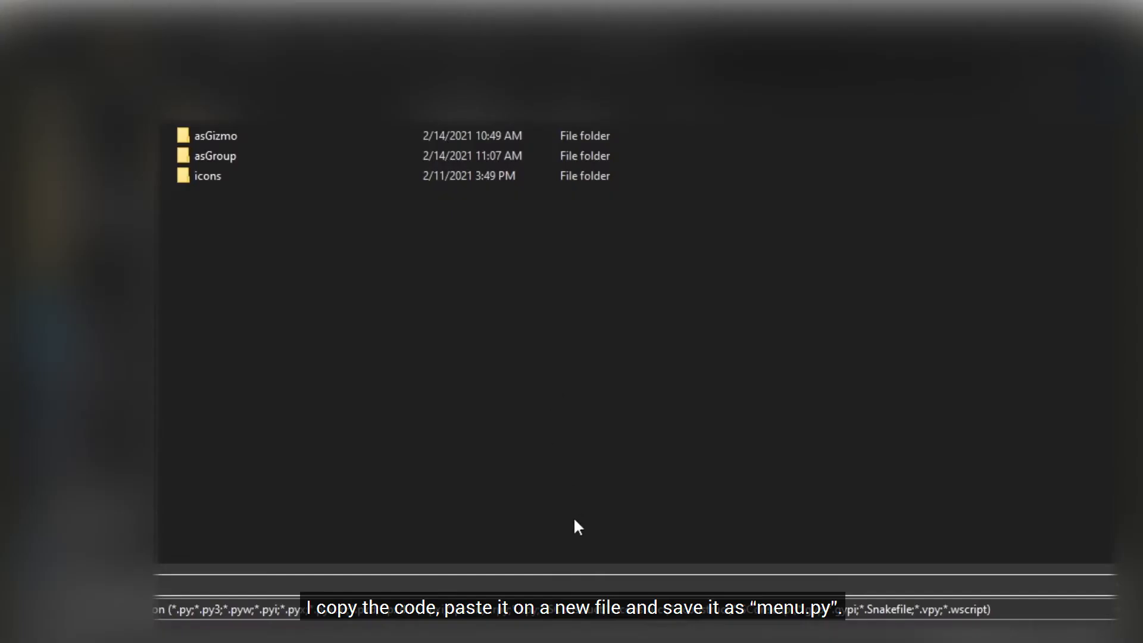
{"action": "left_click", "coordinate": [490, 49]}
{"action": "left_click", "coordinate": [226, 237]}
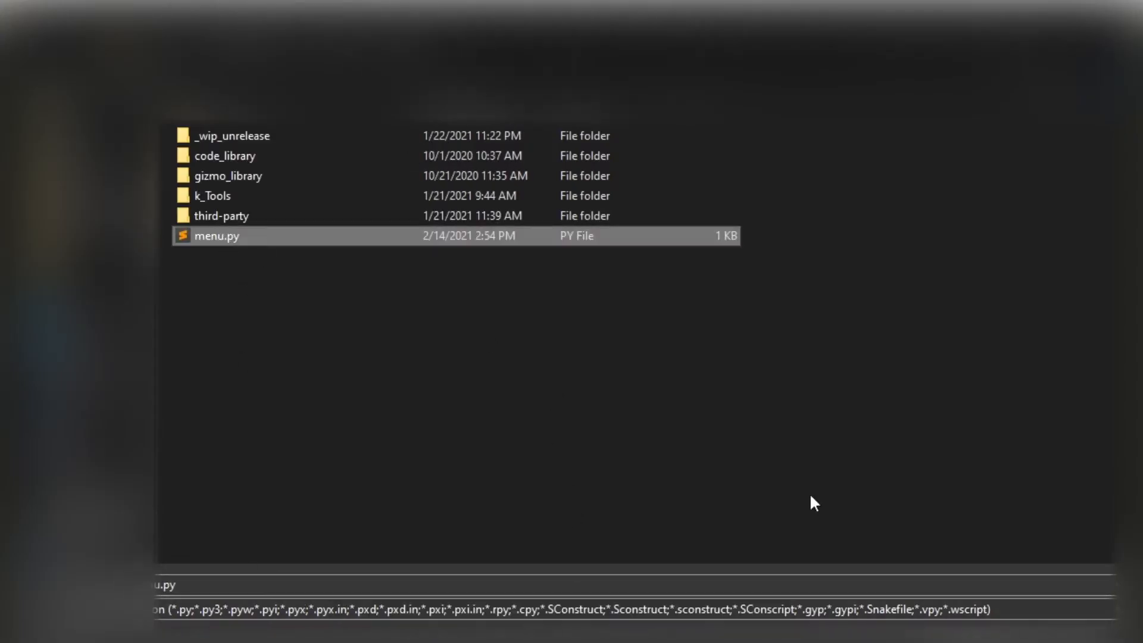
{"action": "left_click", "coordinate": [968, 639]}
{"action": "left_click", "coordinate": [961, 466]}
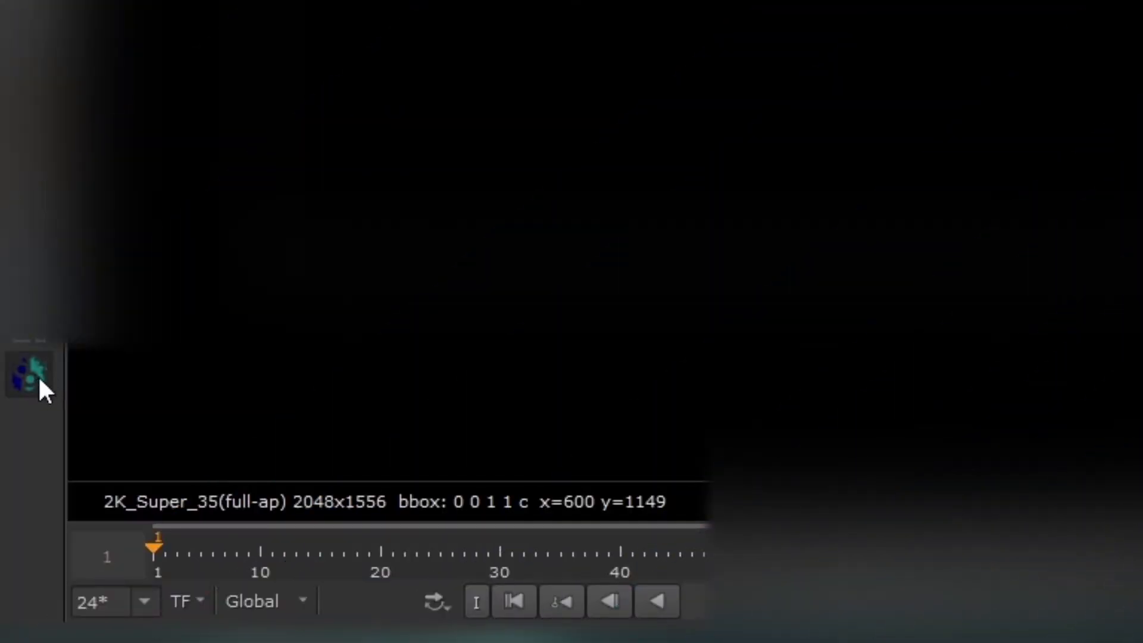
- Switch to Nuke and view the installed Deep2VP toolset's node list
{"action": "left_click", "coordinate": [37, 380]}
{"action": "mouse_move", "coordinate": [102, 376]}
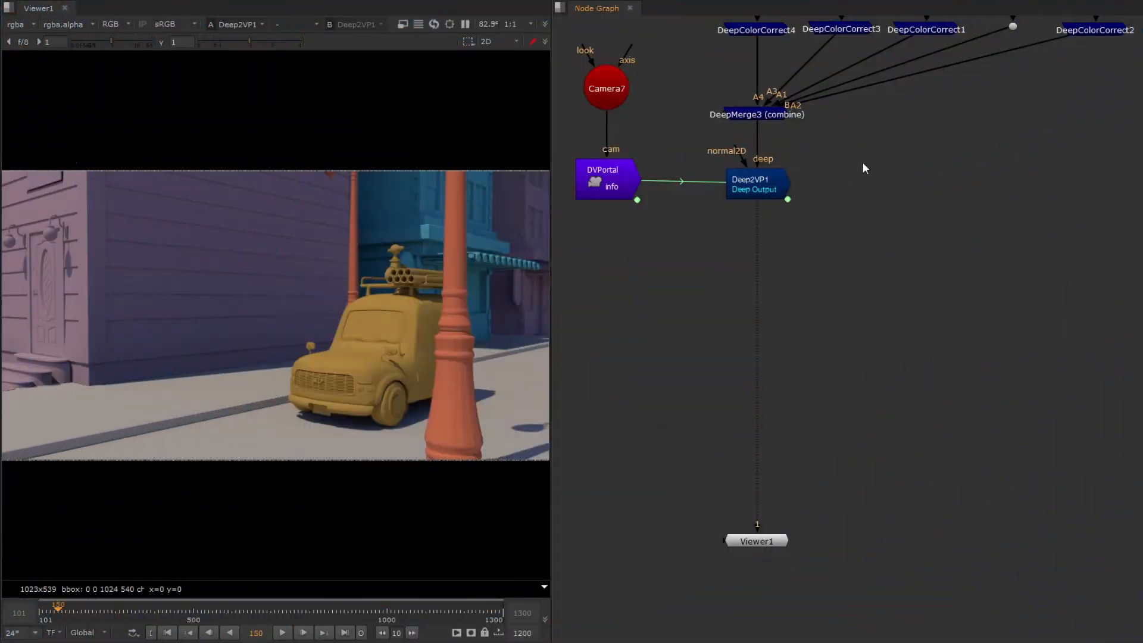
- Add a cube-shaped DVPmatte after Deep2VP1 at sample position 400, 117, with uniform scale 30, uniform falloff 0.1 and node type open/cc matte
{"action": "left_click_drag", "start_coordinate": [863, 162], "coordinate": [712, 223]}
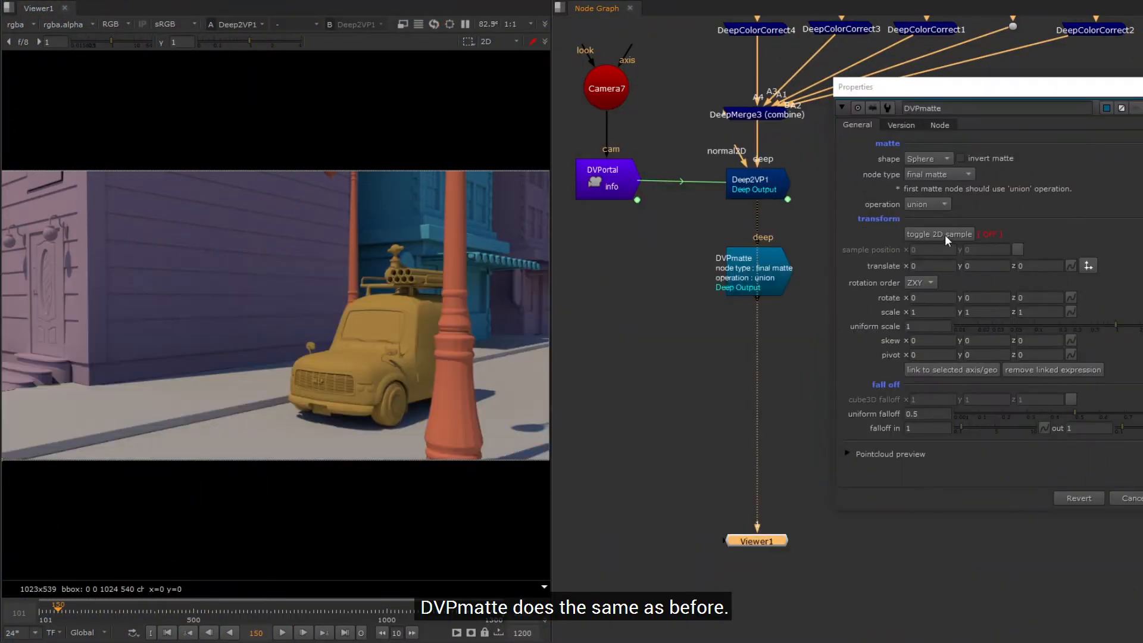
{"action": "left_click", "coordinate": [947, 238]}
{"action": "left_click_drag", "start_coordinate": [2, 460], "coordinate": [216, 397]}
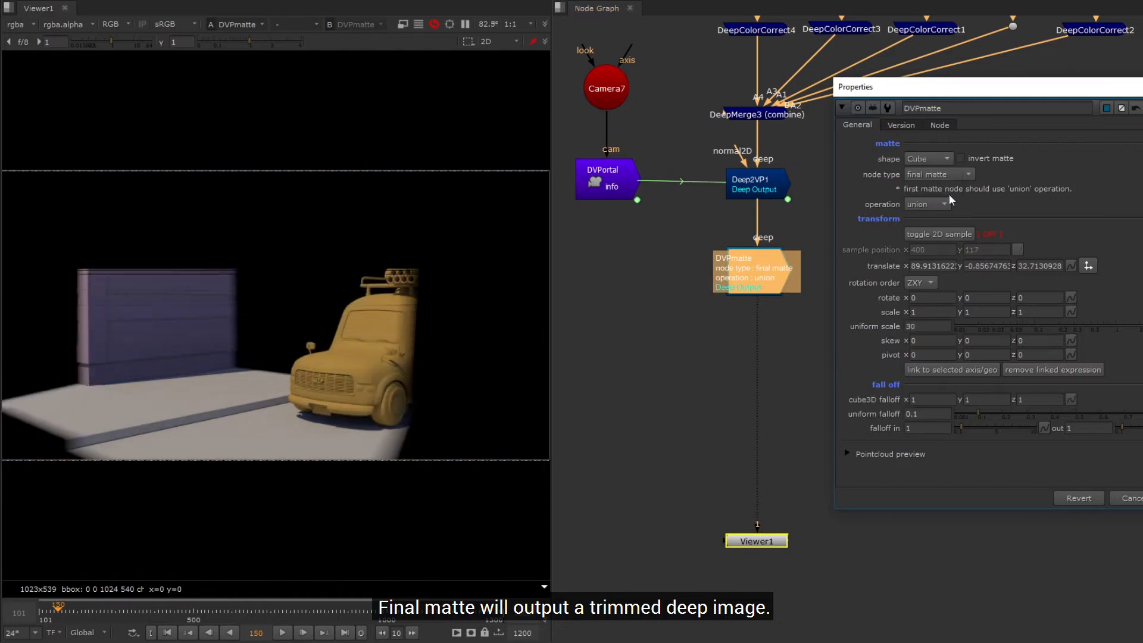
{"action": "left_click", "coordinate": [938, 174]}
{"action": "left_click", "coordinate": [955, 189]}
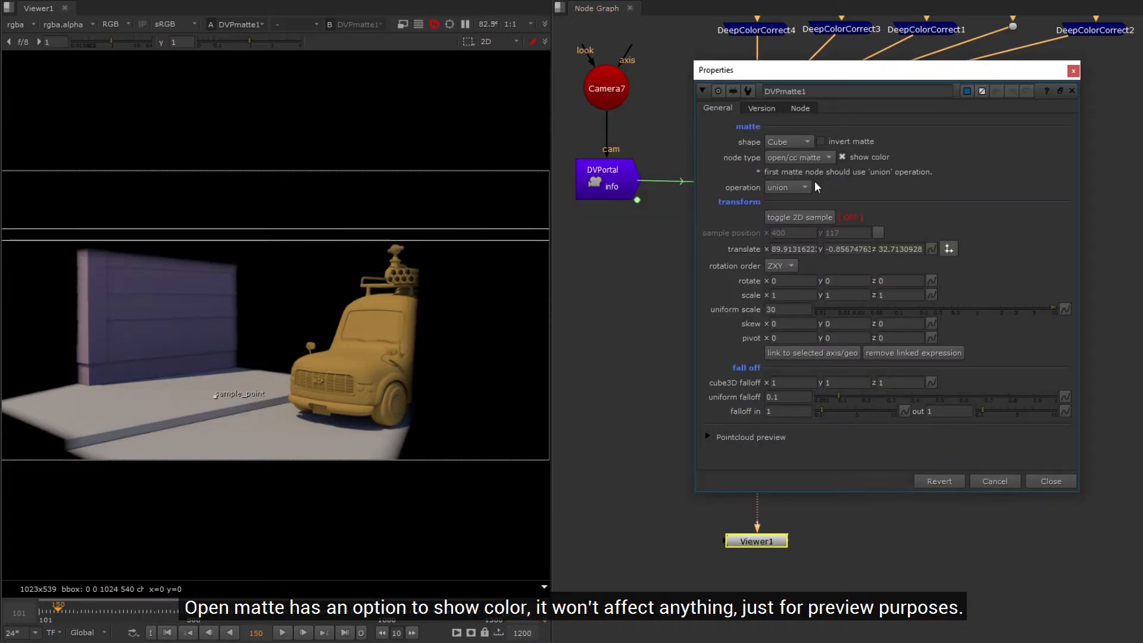
- Make a second matte, DVPmatte1, a sphere with the stencil operation and uniform scale 15
{"action": "left_click", "coordinate": [803, 128]}
{"action": "left_click", "coordinate": [792, 188]}
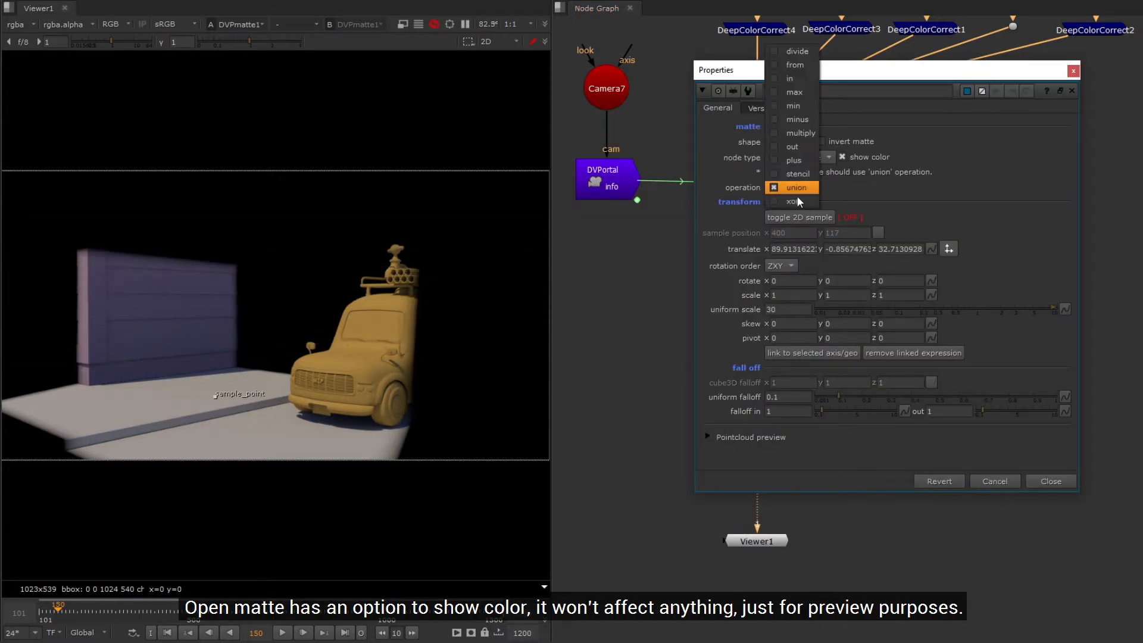
{"action": "left_click", "coordinate": [798, 174]}
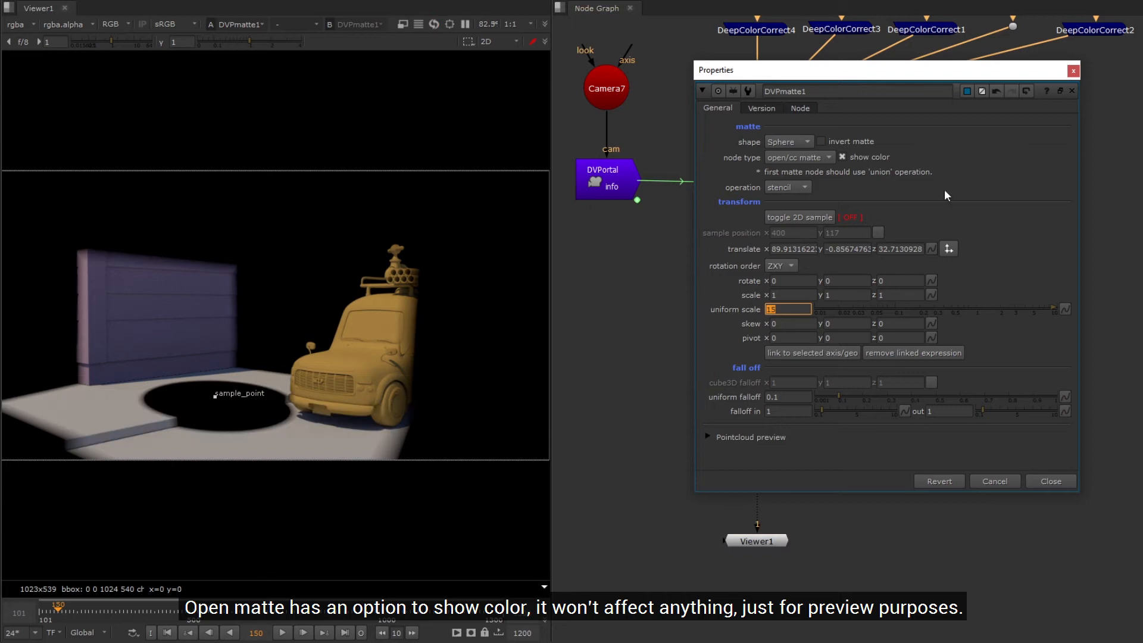
- Turn DVPmatte1's show color option off and back on to preview the matte
{"action": "left_click", "coordinate": [873, 155]}
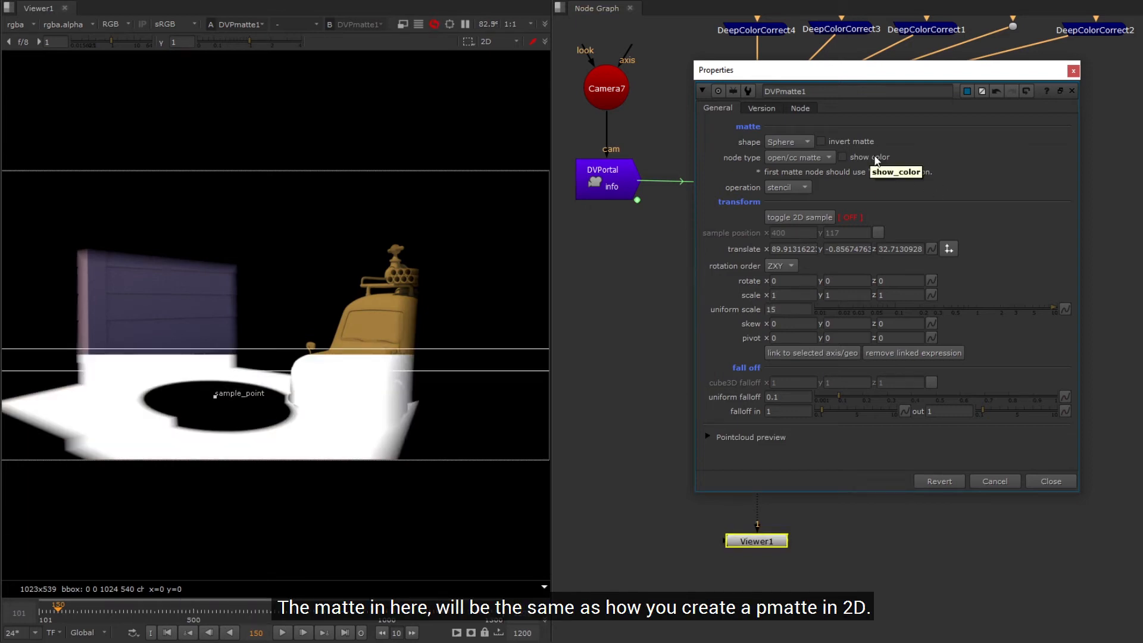
{"action": "left_click", "coordinate": [875, 159]}
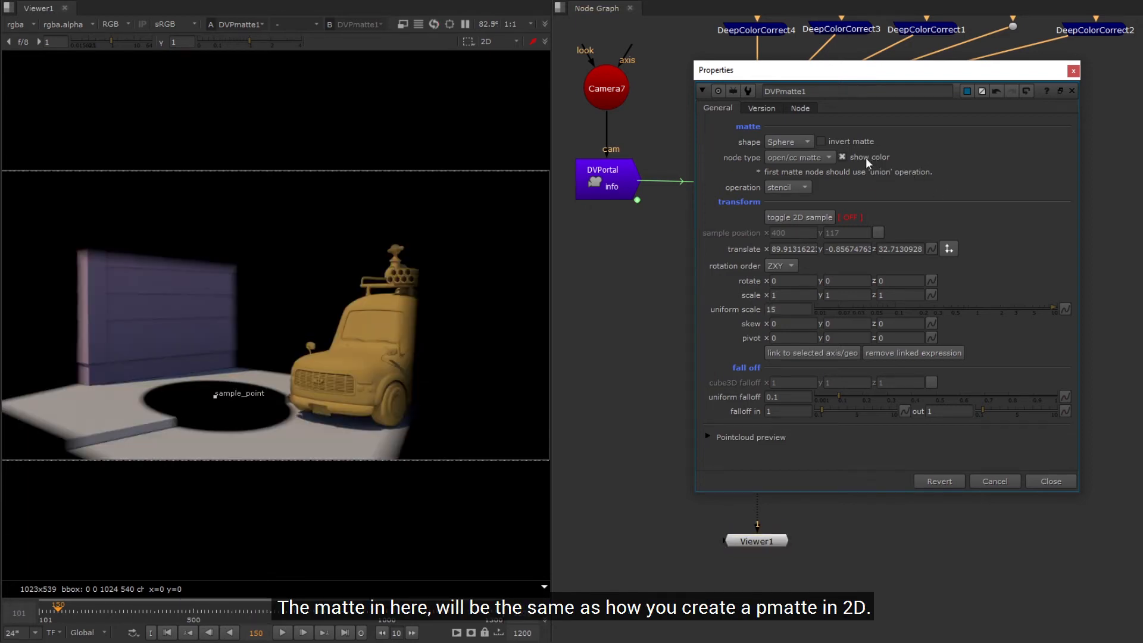
- Compare DVPmatte1's matte and color output by toggling show color once more, and close its properties
{"action": "left_click", "coordinate": [864, 157]}
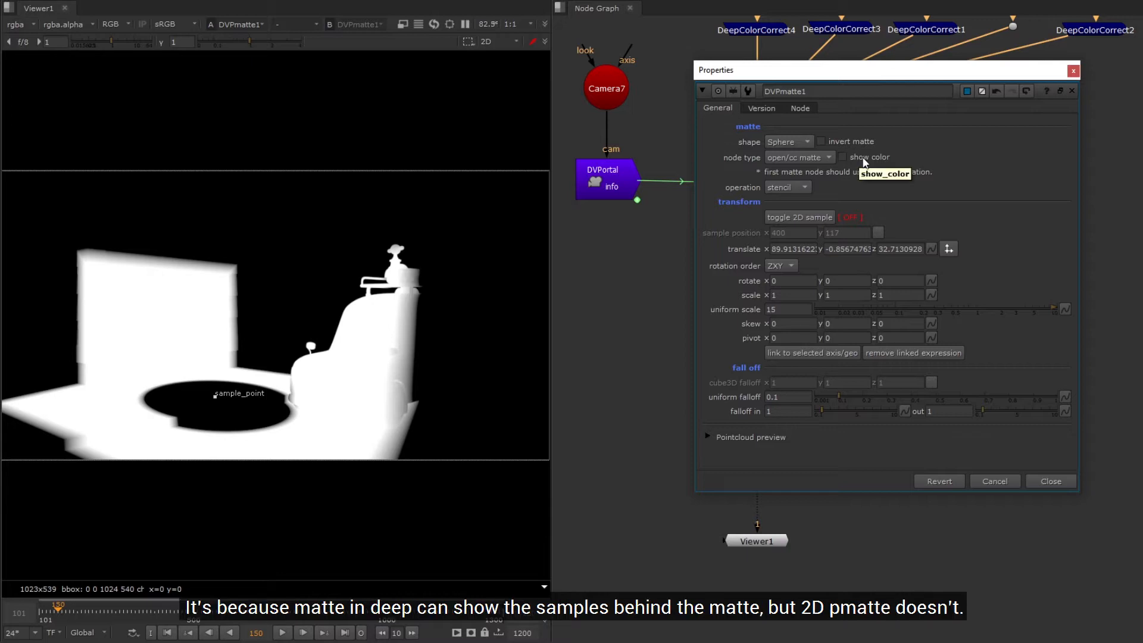
{"action": "left_click", "coordinate": [863, 157]}
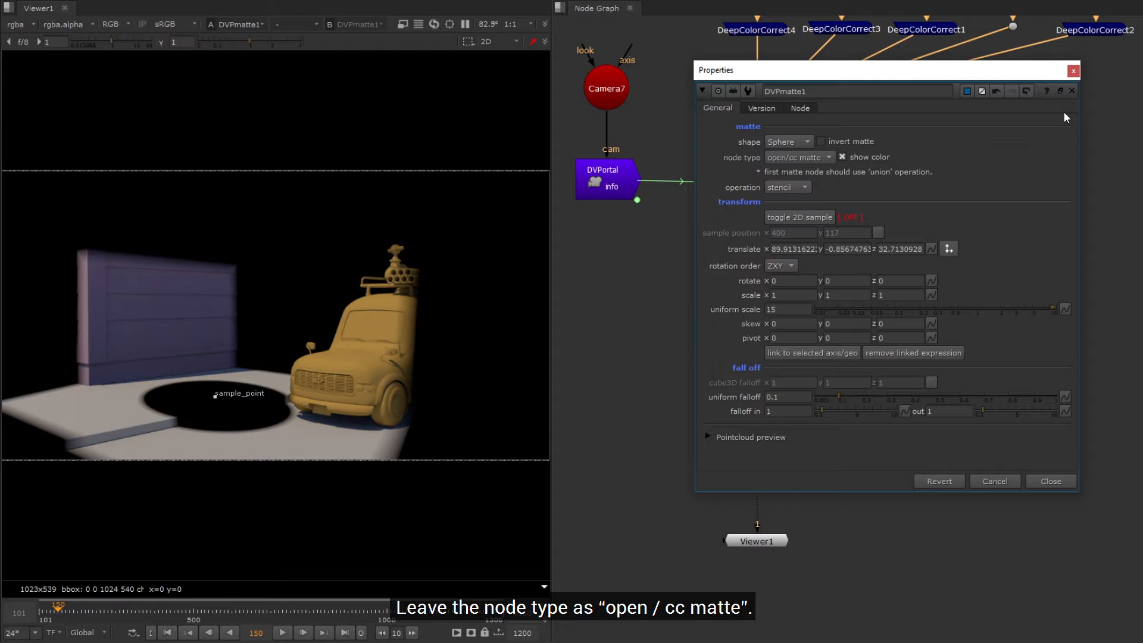
{"action": "left_click", "coordinate": [1073, 68]}
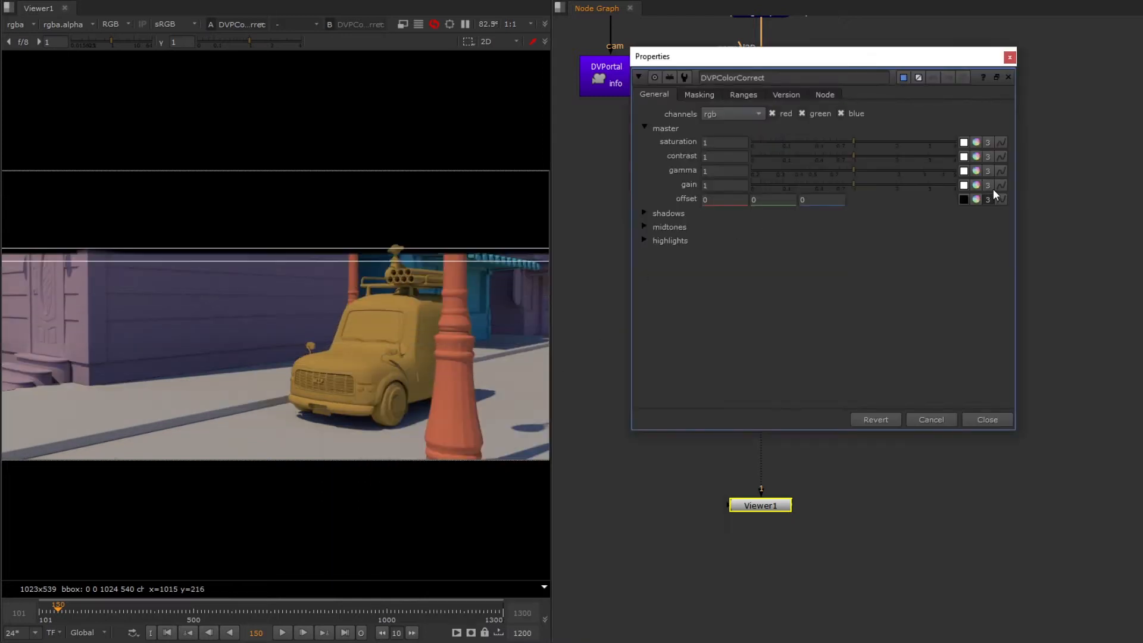
- Tint the master gain of the DVPColorCorrect node orange
{"action": "left_click", "coordinate": [977, 185]}
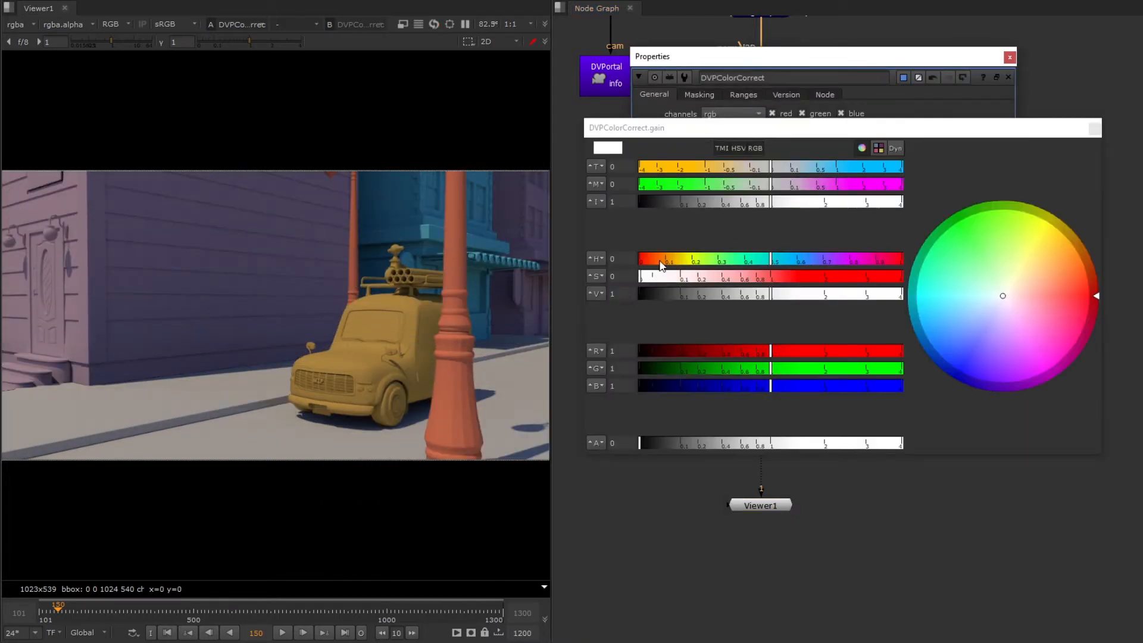
{"action": "left_click", "coordinate": [773, 279]}
{"action": "left_click_drag", "start_coordinate": [688, 369], "coordinate": [712, 369]}
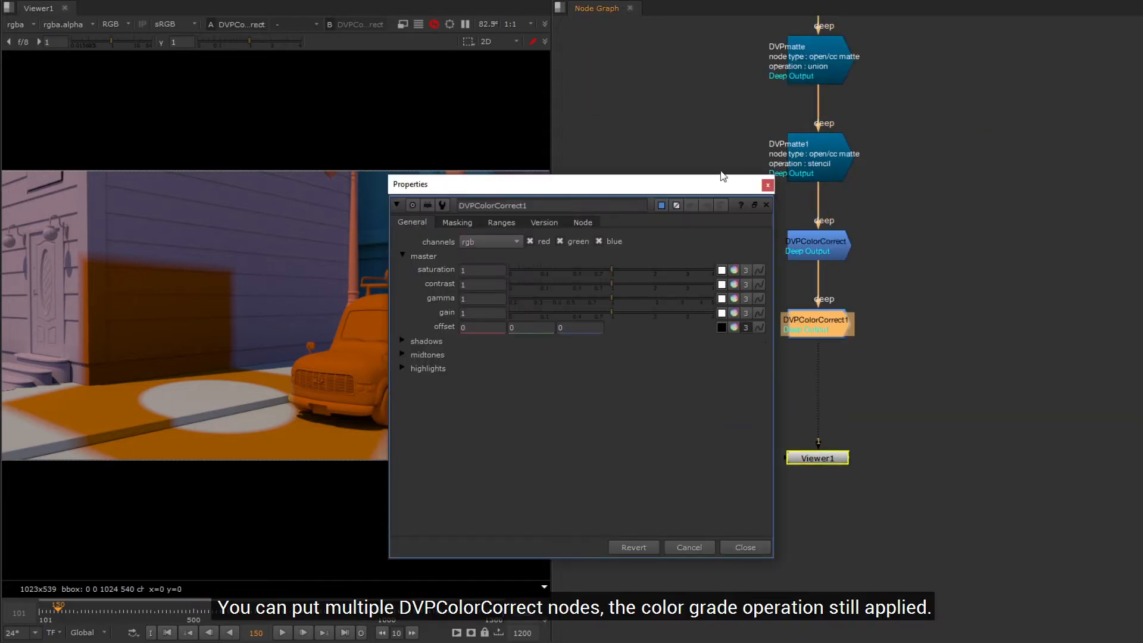
- Set DVPColorCorrect1's blue offset to 0.2 and its gain to about 1.51, 1.19, 0.31, and close its properties
{"action": "left_click_drag", "start_coordinate": [721, 179], "coordinate": [911, 64]}
{"action": "left_click", "coordinate": [760, 213]}
{"action": "type", "text": ".2"}
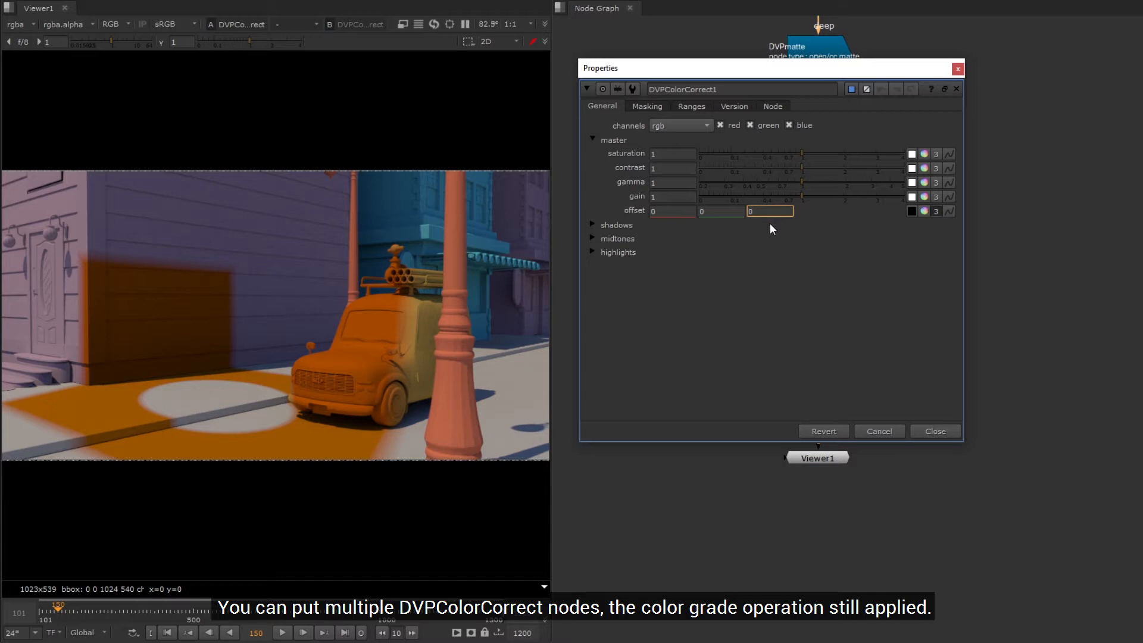
{"action": "key", "text": "Return"}
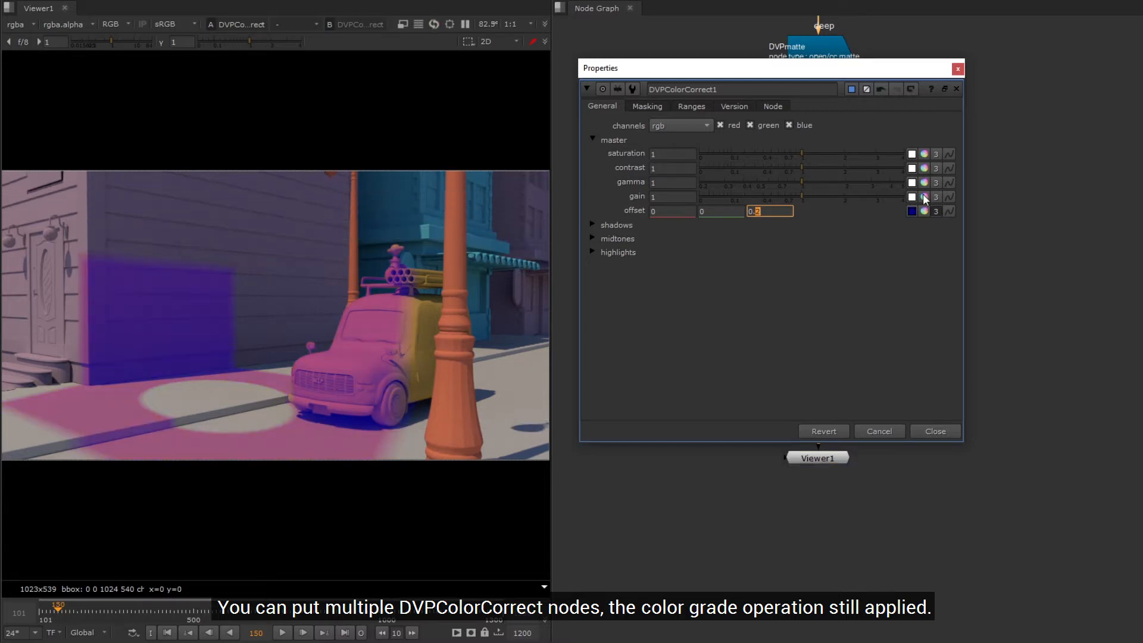
{"action": "left_click", "coordinate": [924, 197]}
{"action": "left_click_drag", "start_coordinate": [772, 169], "coordinate": [736, 185]}
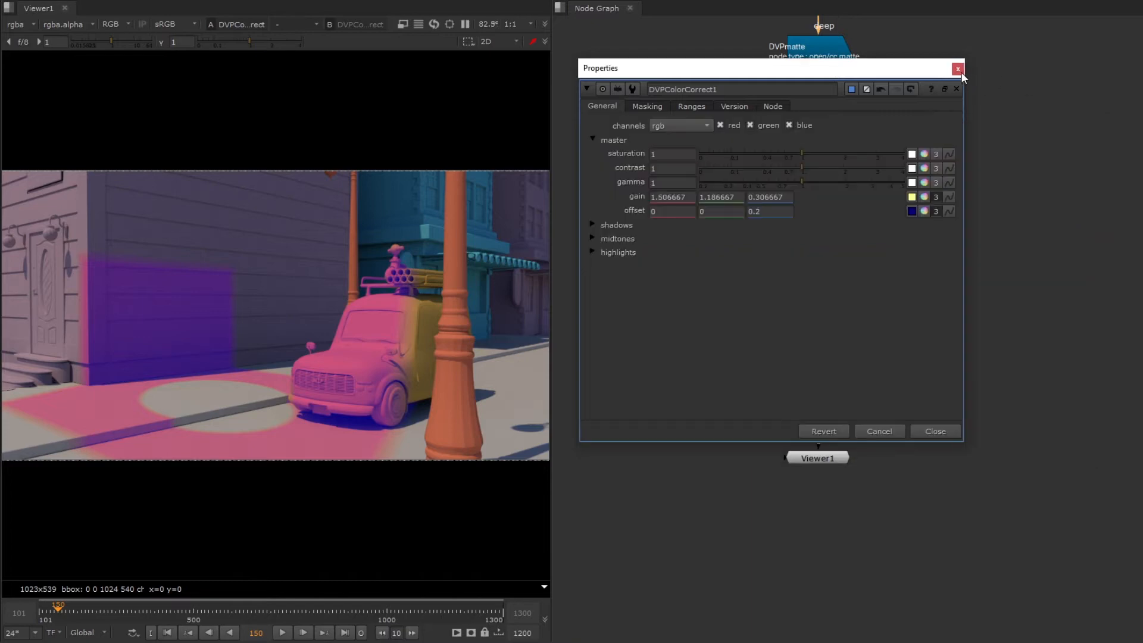
{"action": "left_click", "coordinate": [957, 68]}
- Move both DVPColorCorrect nodes aside and create a Nuke DeepColorCorrect node below DVPmatte1
{"action": "middle_click_drag", "start_coordinate": [904, 292], "coordinate": [884, 249]}
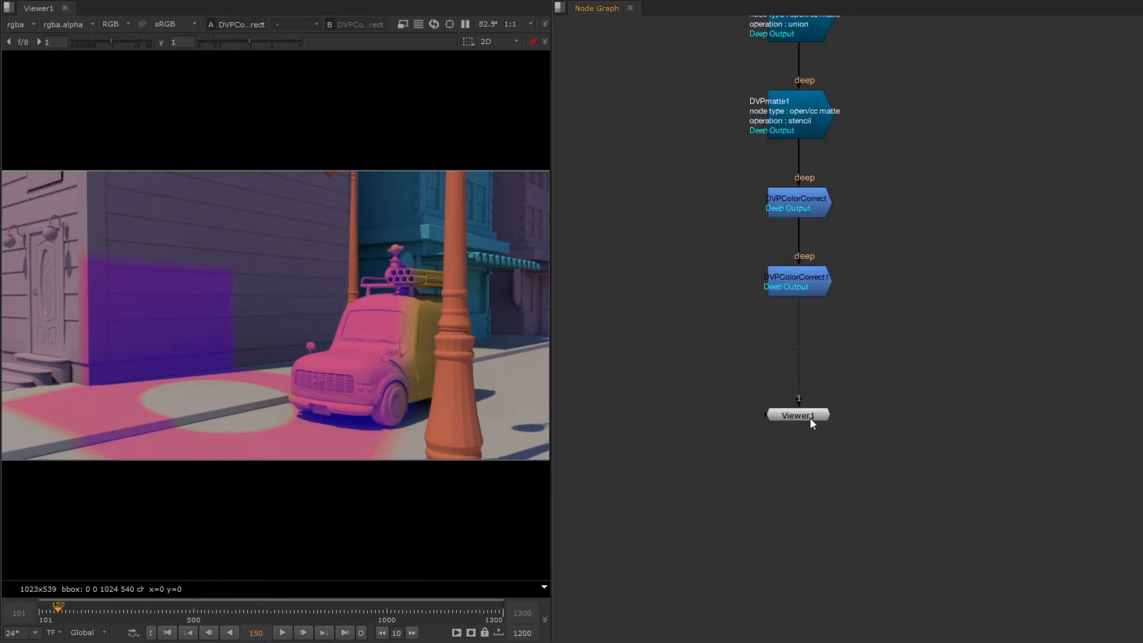
{"action": "left_click_drag", "start_coordinate": [864, 315], "coordinate": [759, 187]}
{"action": "left_click_drag", "start_coordinate": [812, 282], "coordinate": [708, 382]}
{"action": "left_click", "coordinate": [802, 237]}
{"action": "key", "text": "Tab"}
{"action": "key", "text": "Return"}
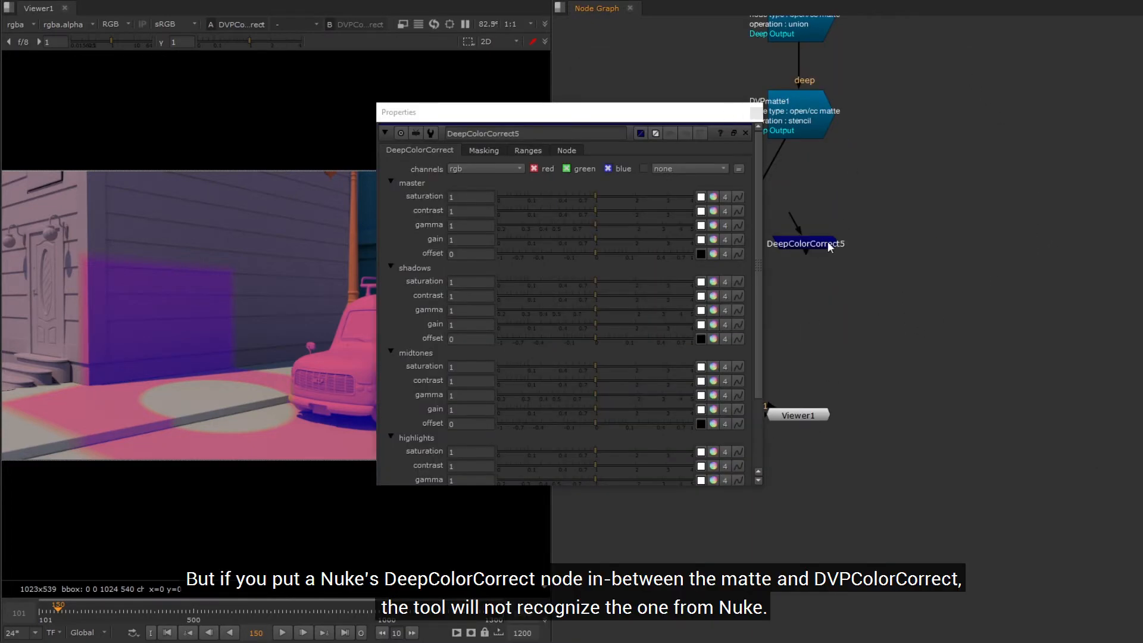
- Connect and view DeepColorCorrect5 under DVPmatte1, and set its gain to a saturated green of about -0.017, 1.667, -0.017
{"action": "key", "text": "1"}
{"action": "left_click_drag", "start_coordinate": [829, 243], "coordinate": [800, 122]}
{"action": "left_click_drag", "start_coordinate": [649, 112], "coordinate": [872, 96]}
{"action": "left_click", "coordinate": [937, 224]}
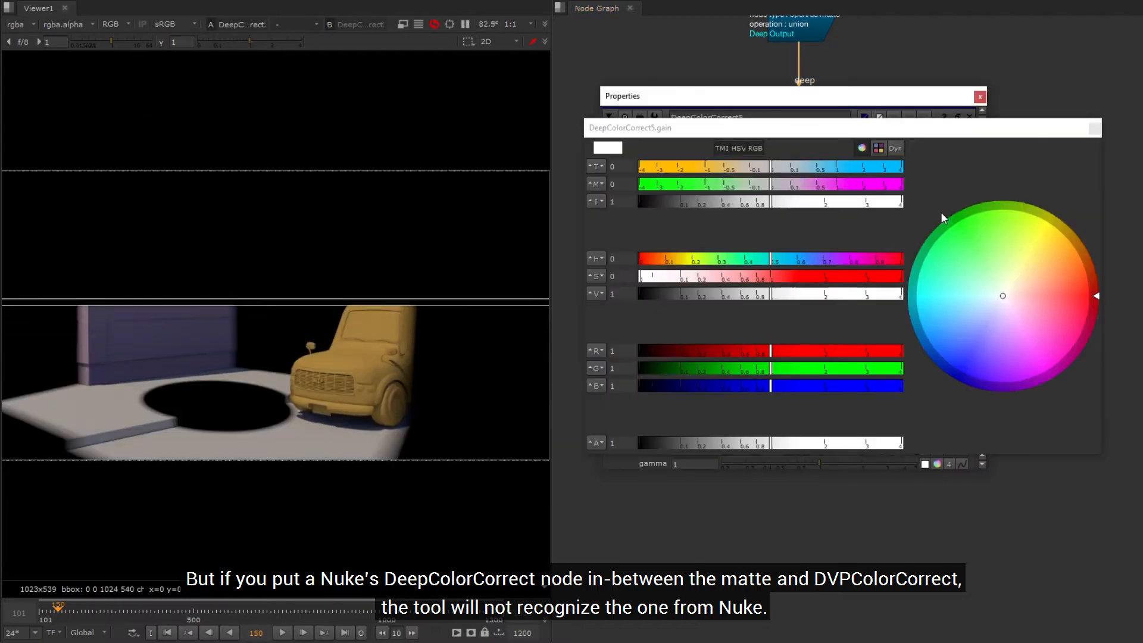
{"action": "left_click", "coordinate": [960, 221]}
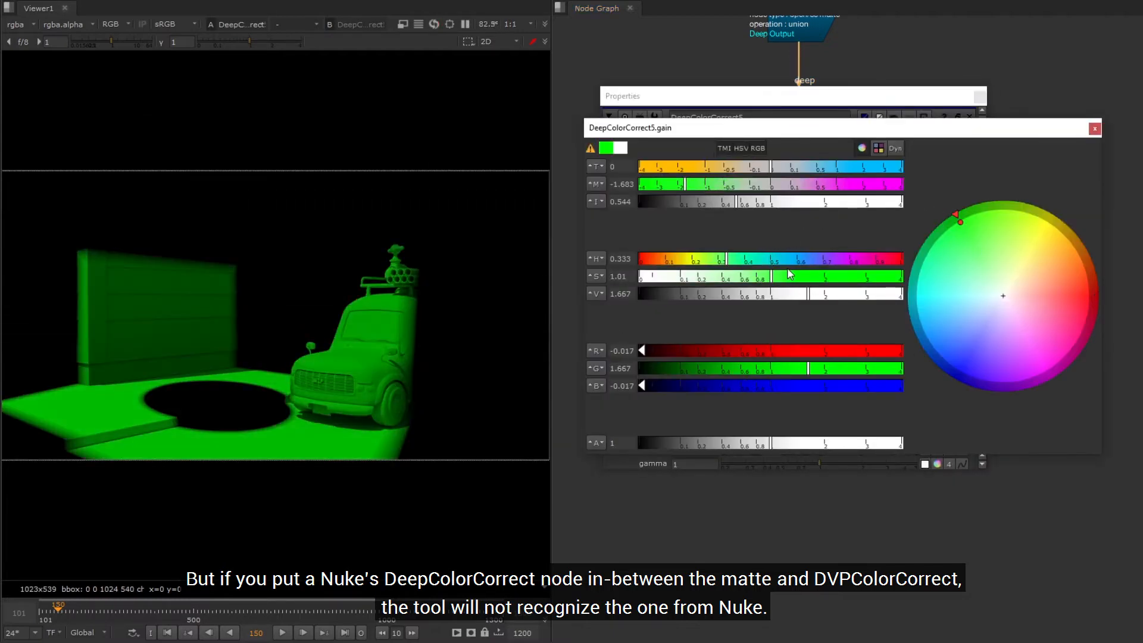
{"action": "left_click", "coordinate": [1095, 129]}
{"action": "left_click", "coordinate": [981, 97]}
- View DVPColorCorrect, insert DeepColorCorrect5 between it and DVPmatte1, and disable DeepColorCorrect5 to compare the result
{"action": "left_click", "coordinate": [707, 303]}
{"action": "key", "text": "1"}
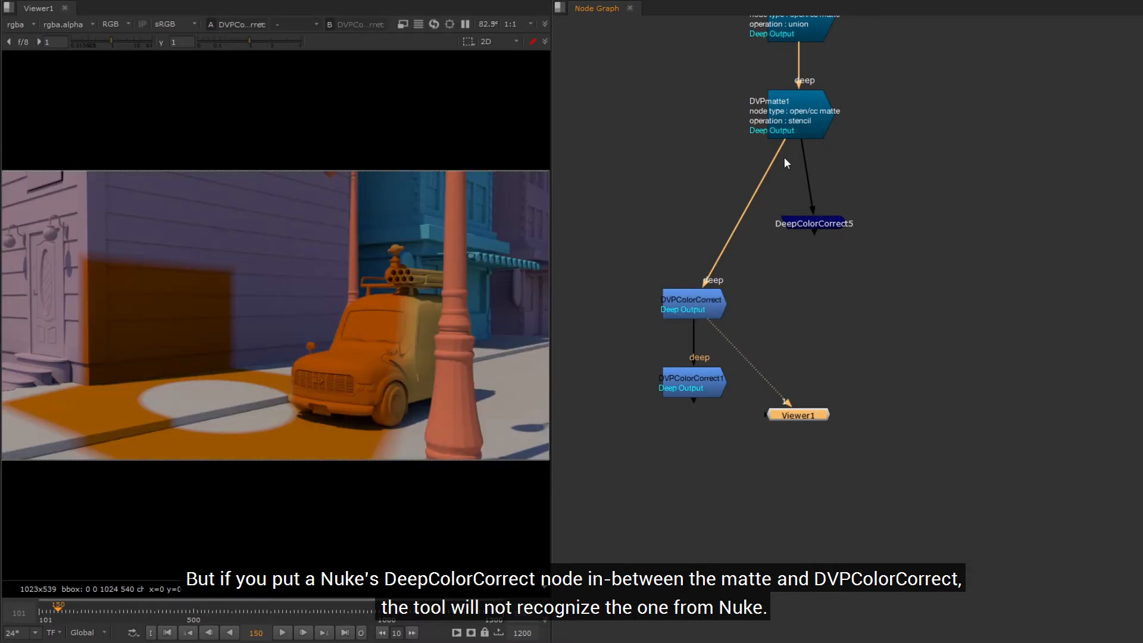
{"action": "left_click_drag", "start_coordinate": [764, 176], "coordinate": [826, 225]}
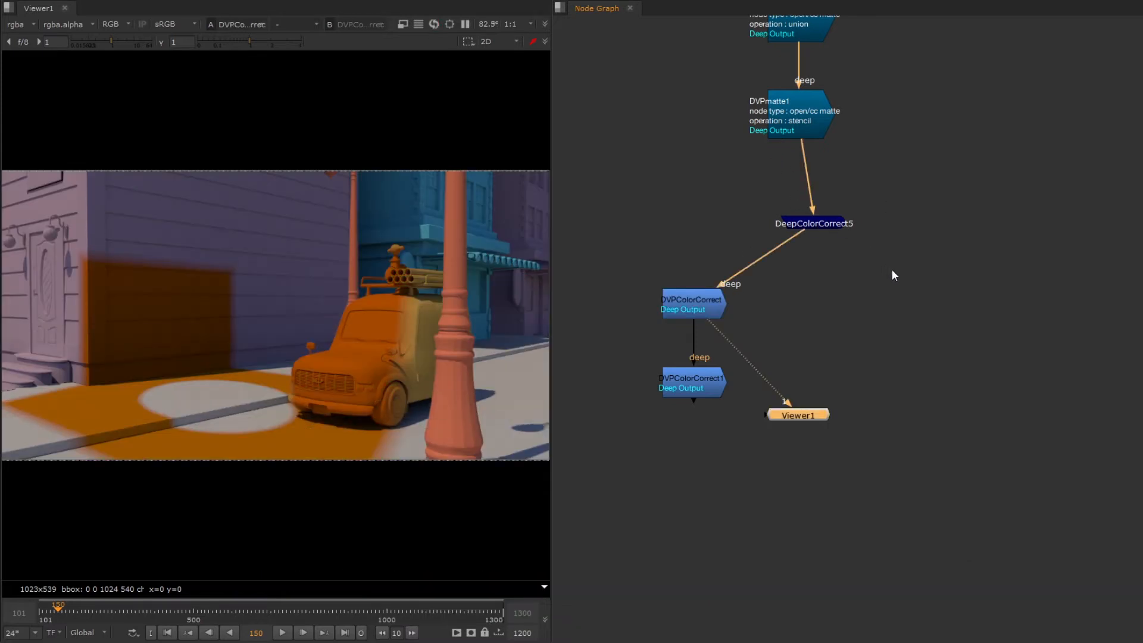
{"action": "left_click", "coordinate": [816, 223]}
{"action": "key", "text": "d"}
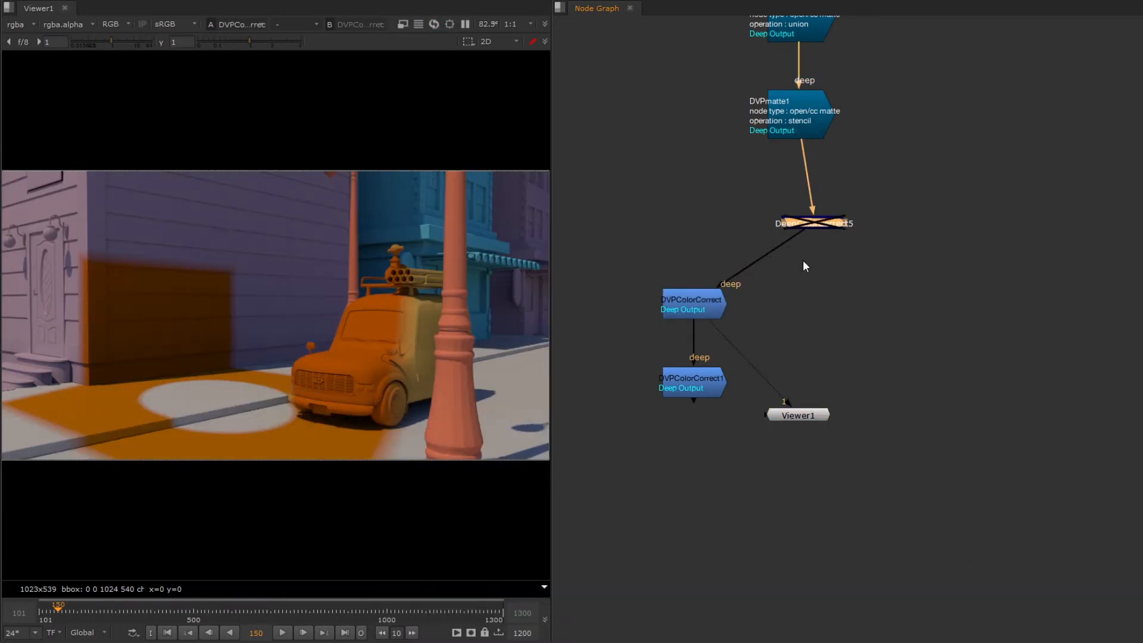
- Delete DeepColorCorrect5 and move both DVPColorCorrect nodes back in line under DVPmatte1
{"action": "key", "text": "Delete"}
{"action": "left_click_drag", "start_coordinate": [589, 420], "coordinate": [807, 242]}
{"action": "left_click_drag", "start_coordinate": [702, 304], "coordinate": [808, 231]}
{"action": "left_click", "coordinate": [952, 237]}
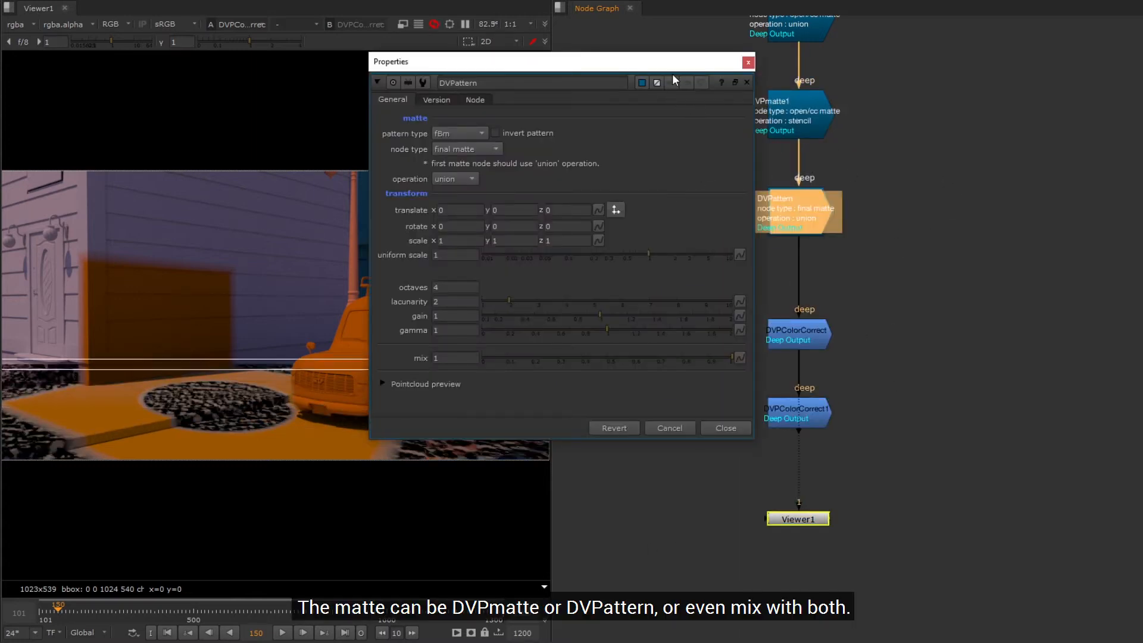
- Set DVPattern's node type to open/cc matte and its uniform scale to 3
{"action": "left_click", "coordinate": [482, 149]}
{"action": "left_click", "coordinate": [488, 164]}
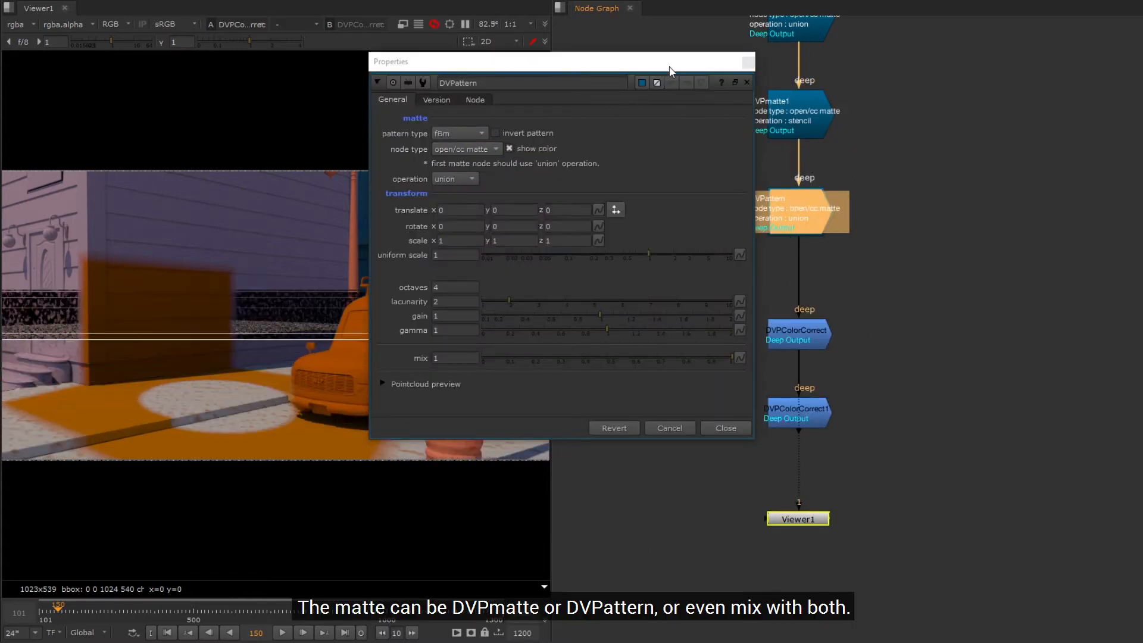
{"action": "left_click_drag", "start_coordinate": [672, 61], "coordinate": [927, 60]}
{"action": "double_click", "coordinate": [698, 254]}
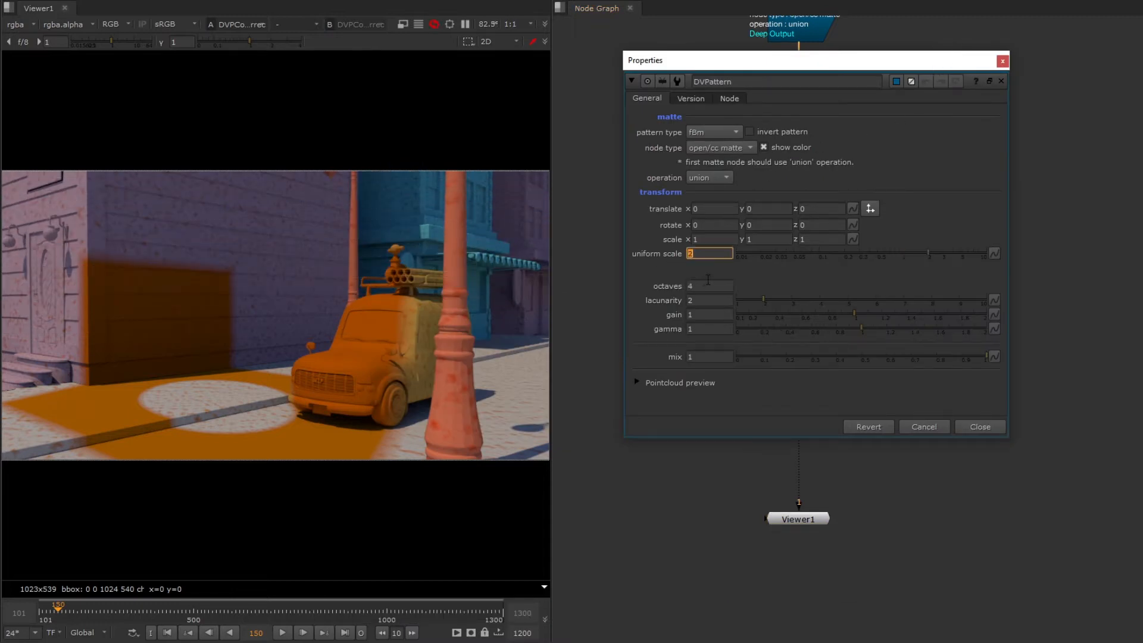
{"action": "type", "text": "3"}
{"action": "key", "text": "Return"}
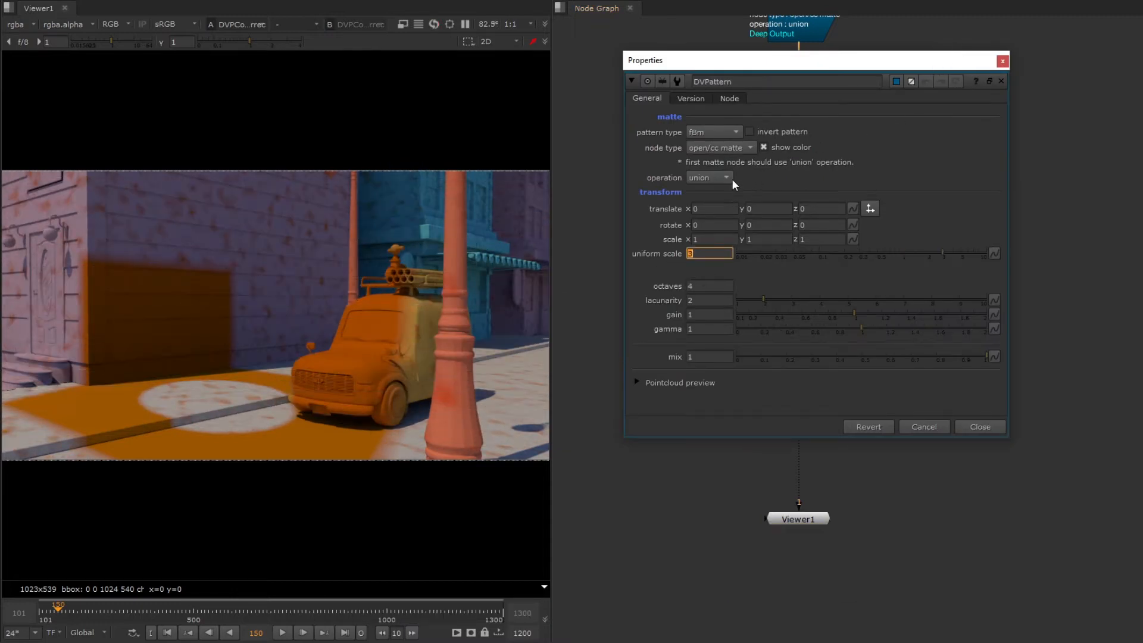
- Set DVPattern's operation to multiply, invert its pattern, and close its properties
{"action": "left_click", "coordinate": [726, 178]}
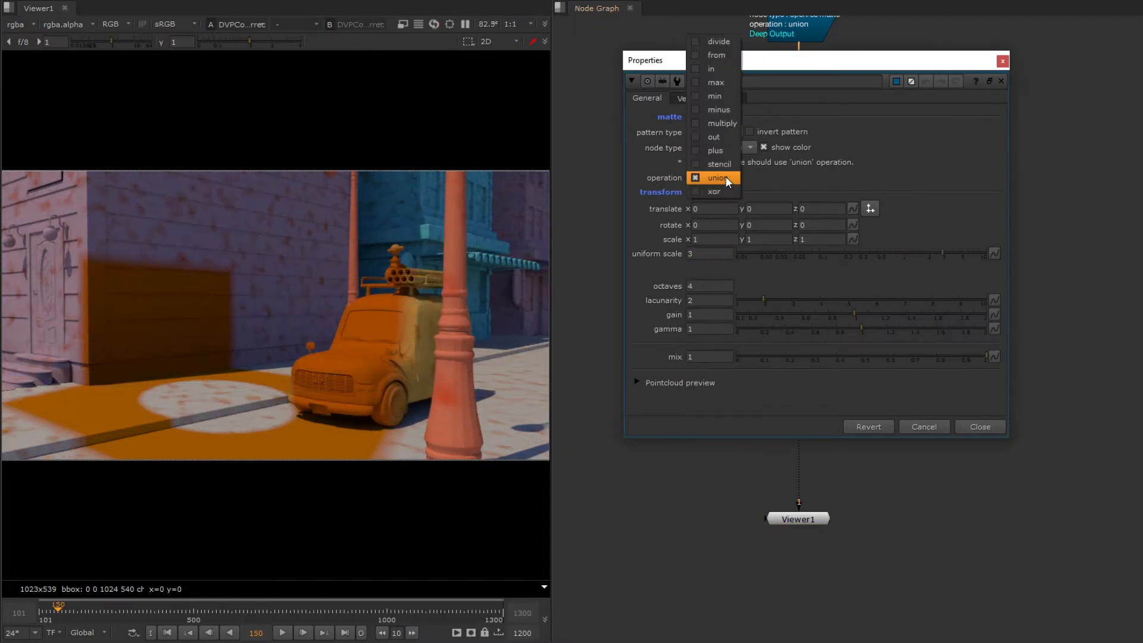
{"action": "left_click", "coordinate": [722, 123]}
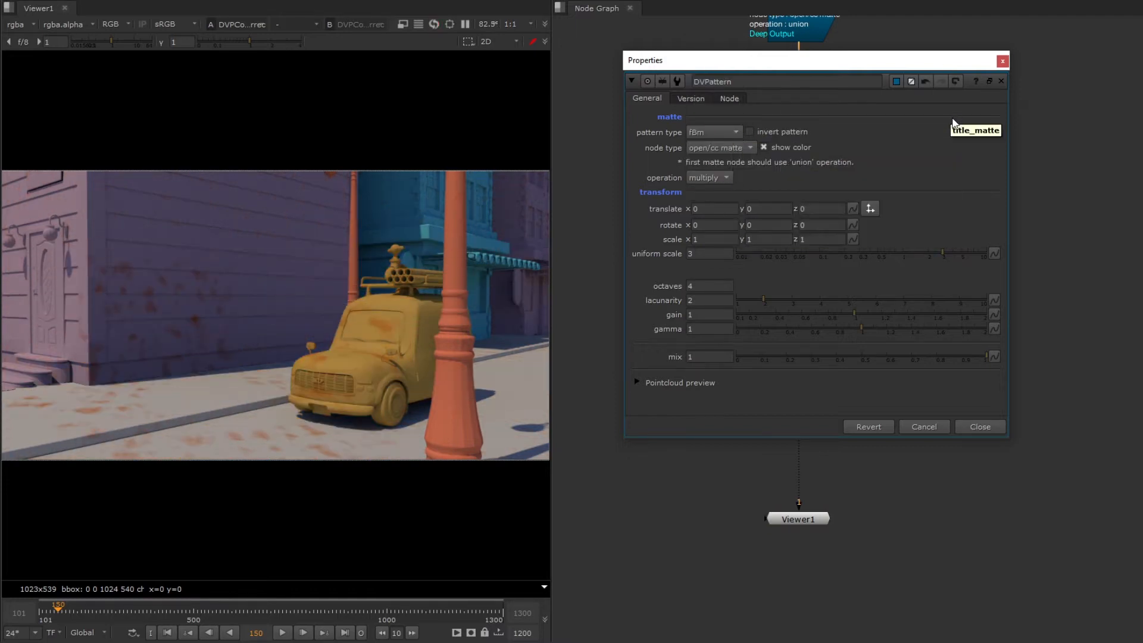
{"action": "left_click", "coordinate": [801, 132]}
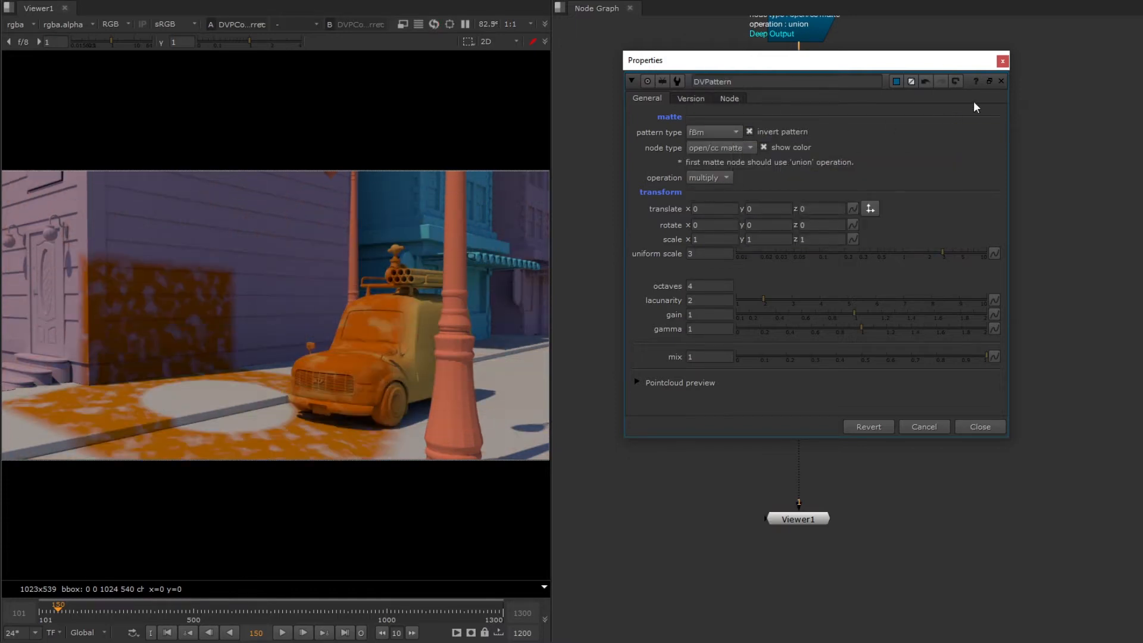
{"action": "left_click", "coordinate": [1003, 83]}
- Move both DVPColorCorrect nodes down to make room and paste a copy of the first DVPmatte after DVPattern
{"action": "left_click_drag", "start_coordinate": [905, 280], "coordinate": [738, 554]}
{"action": "left_click_drag", "start_coordinate": [814, 326], "coordinate": [802, 418]}
{"action": "left_click", "coordinate": [851, 286]}
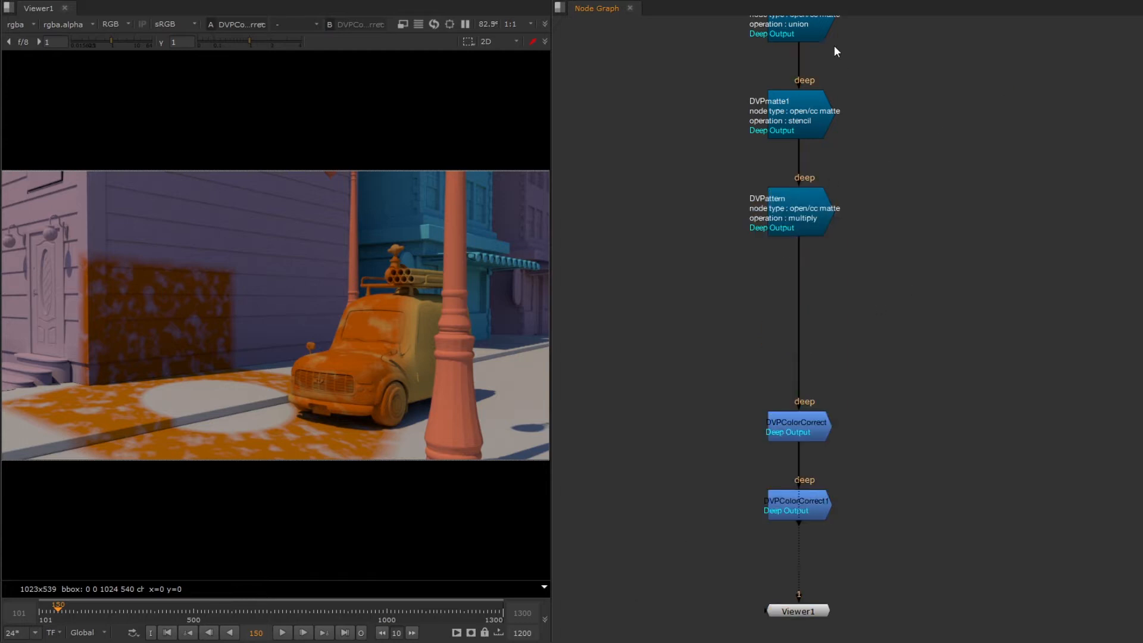
{"action": "left_click", "coordinate": [815, 27]}
{"action": "left_click", "coordinate": [796, 215]}
{"action": "key", "text": "ctrl+v"}
- Place DVPmatte2 at sample position 508, 193, turn 2D sampling off and change its shape to sphere
{"action": "double_click", "coordinate": [797, 314]}
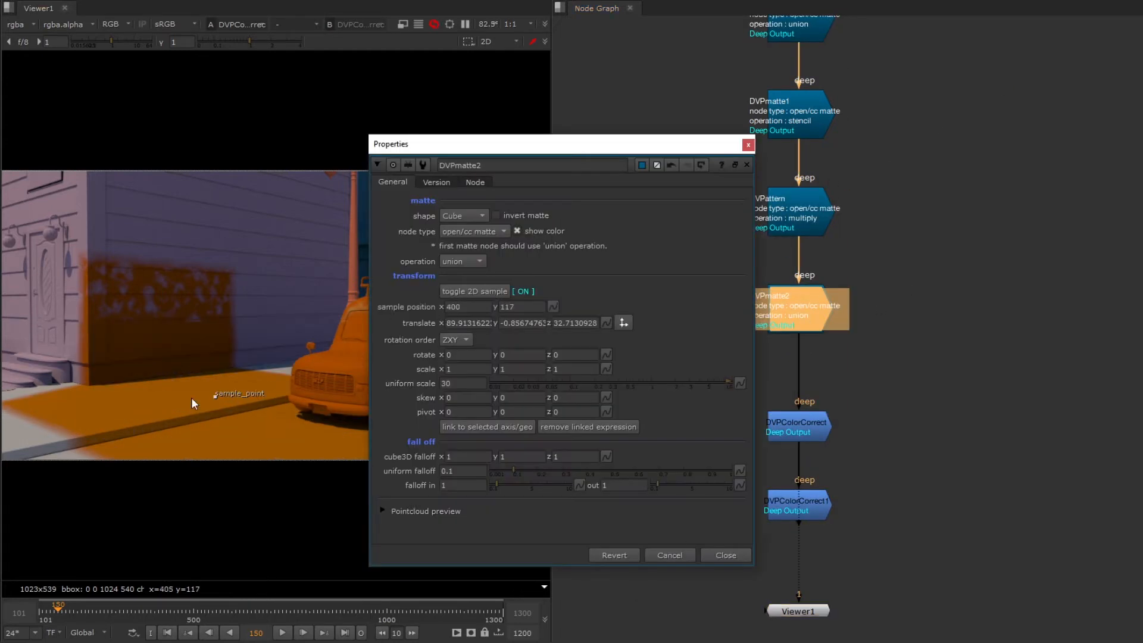
{"action": "left_click_drag", "start_coordinate": [274, 354], "coordinate": [489, 316]}
{"action": "left_click_drag", "start_coordinate": [653, 144], "coordinate": [1029, 50]}
{"action": "left_click", "coordinate": [850, 197]}
{"action": "left_click", "coordinate": [851, 122]}
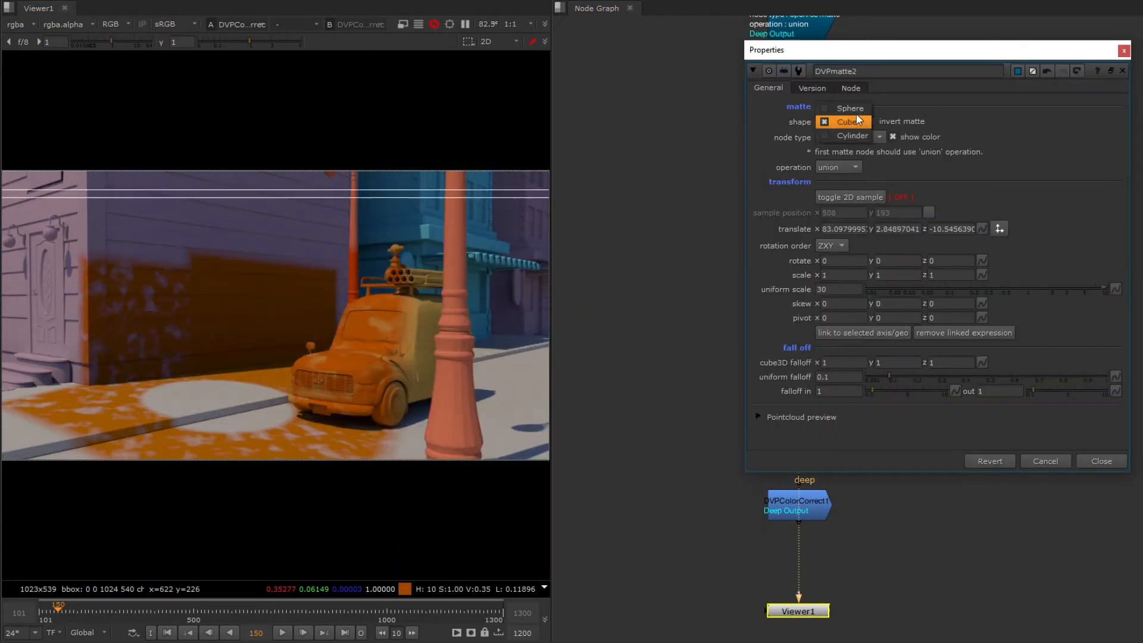
{"action": "left_click", "coordinate": [875, 122]}
{"action": "left_click", "coordinate": [1089, 461]}
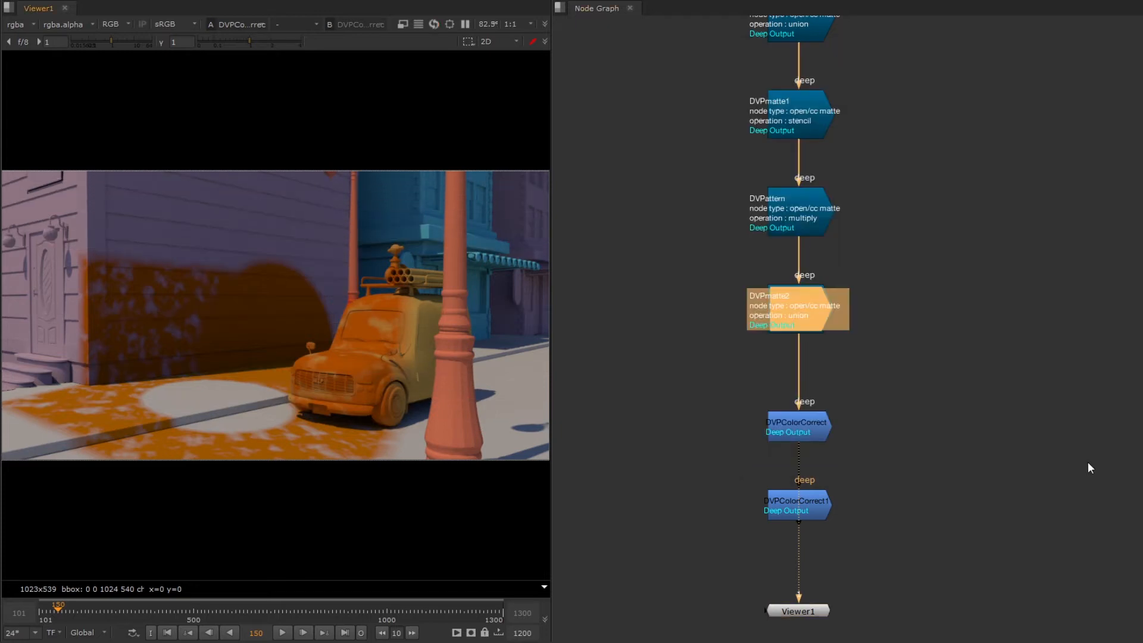
- Move Viewer1 away from the node chain and connect it to DVPColorCorrect1
{"action": "left_click", "coordinate": [879, 455]}
{"action": "middle_click_drag", "start_coordinate": [836, 366], "coordinate": [809, 112]}
{"action": "left_click_drag", "start_coordinate": [790, 356], "coordinate": [718, 478]}
{"action": "left_click_drag", "start_coordinate": [738, 310], "coordinate": [772, 252]}
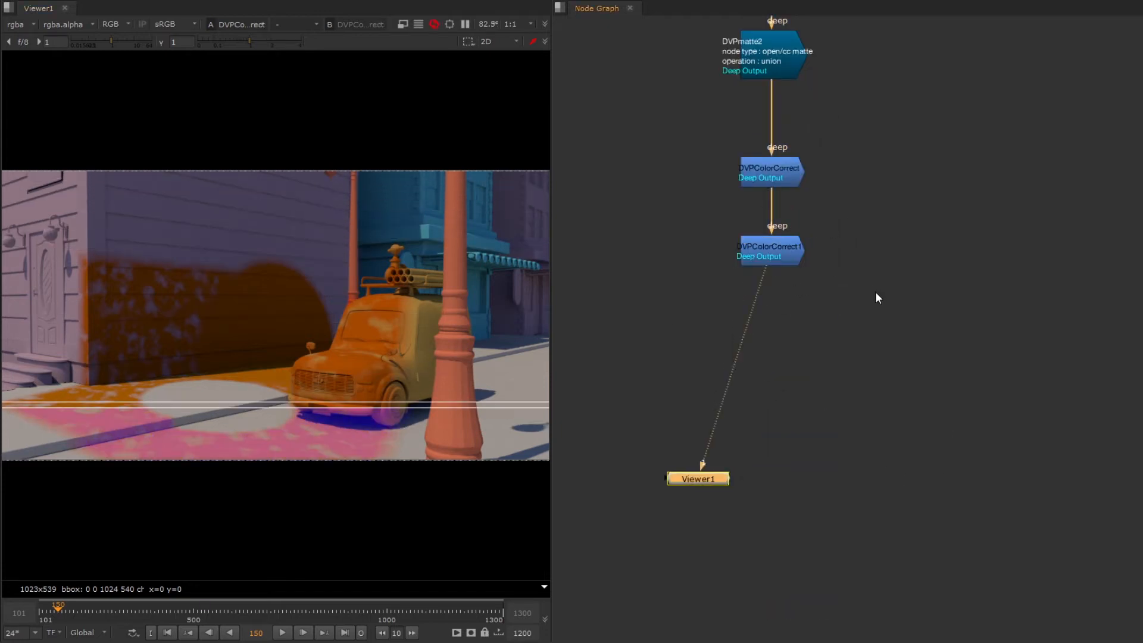
{"action": "left_click", "coordinate": [880, 313]}
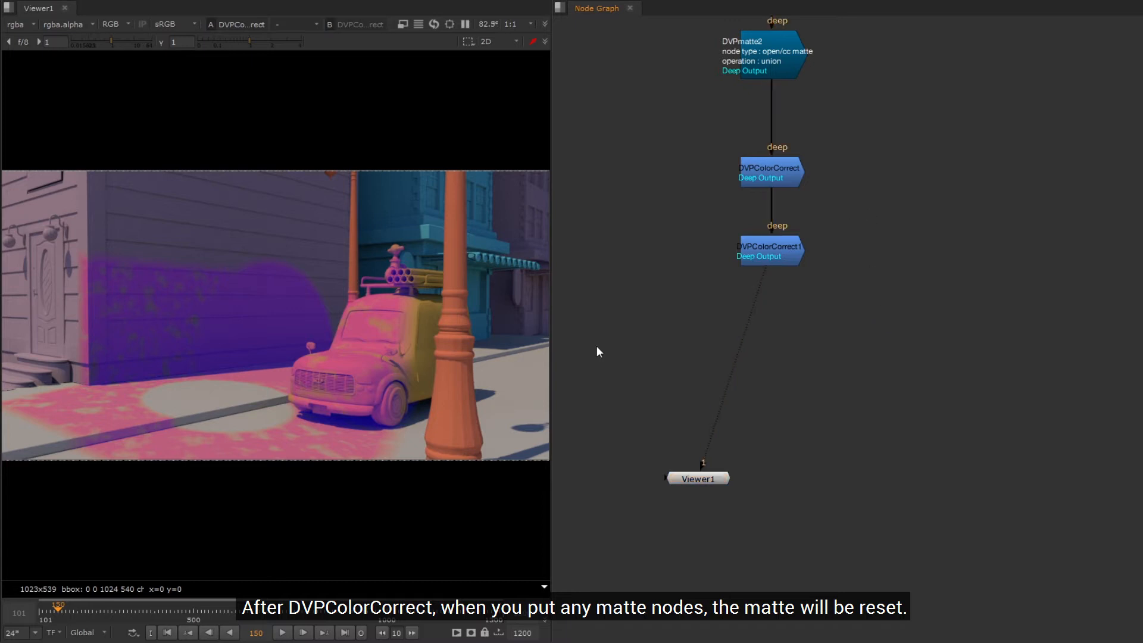
- Add a sphere DVPmatte after DVPColorCorrect1, sampled on the lamp post at 854, 339, with 2D sampling turned off
{"action": "left_click", "coordinate": [771, 251]}
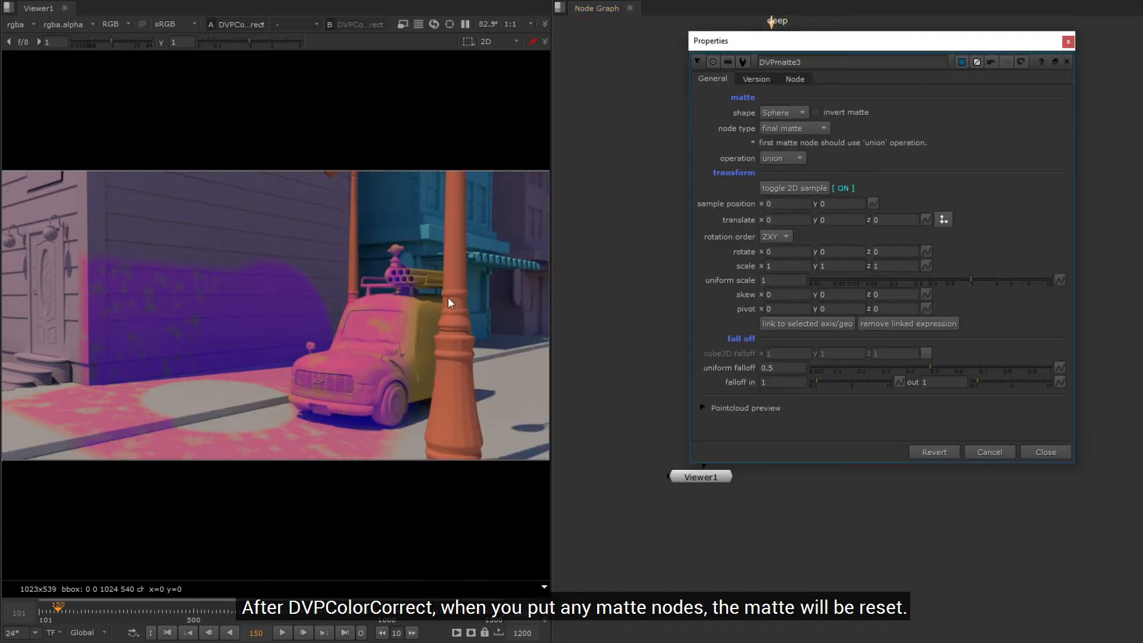
{"action": "left_click", "coordinate": [209, 368]}
{"action": "scroll", "coordinate": [209, 368], "scroll_direction": "down", "scroll_amount": 1}
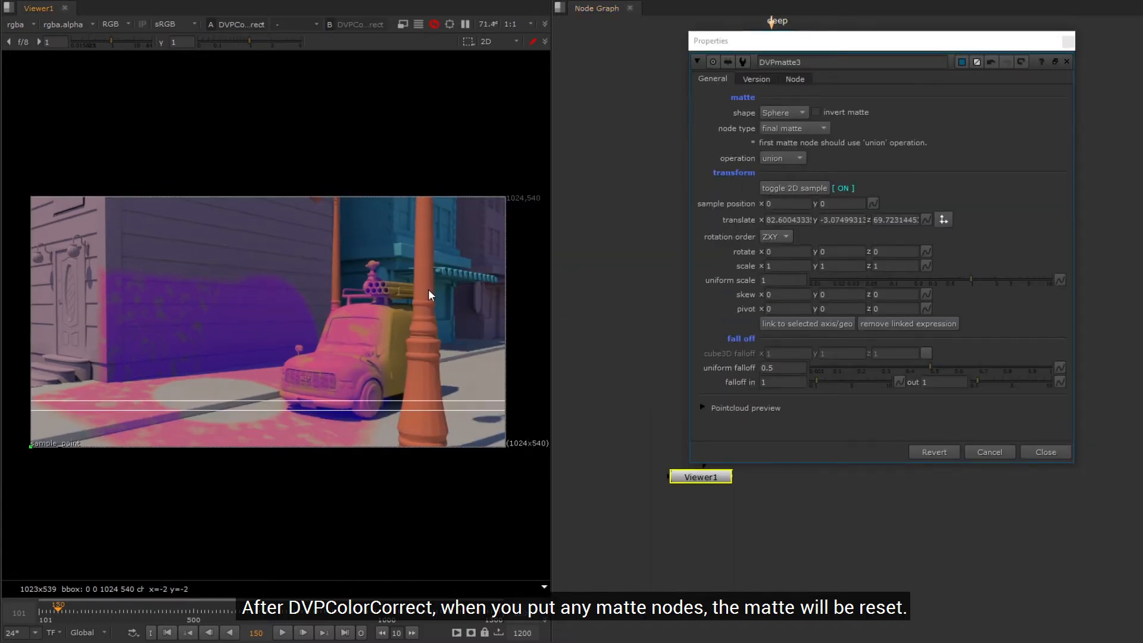
{"action": "left_click_drag", "start_coordinate": [429, 290], "coordinate": [426, 290]}
{"action": "left_click", "coordinate": [821, 188]}
- View DVPmatte3 and set its uniform scale to 10 and its uniform falloff to 0.2
{"action": "key", "text": "1"}
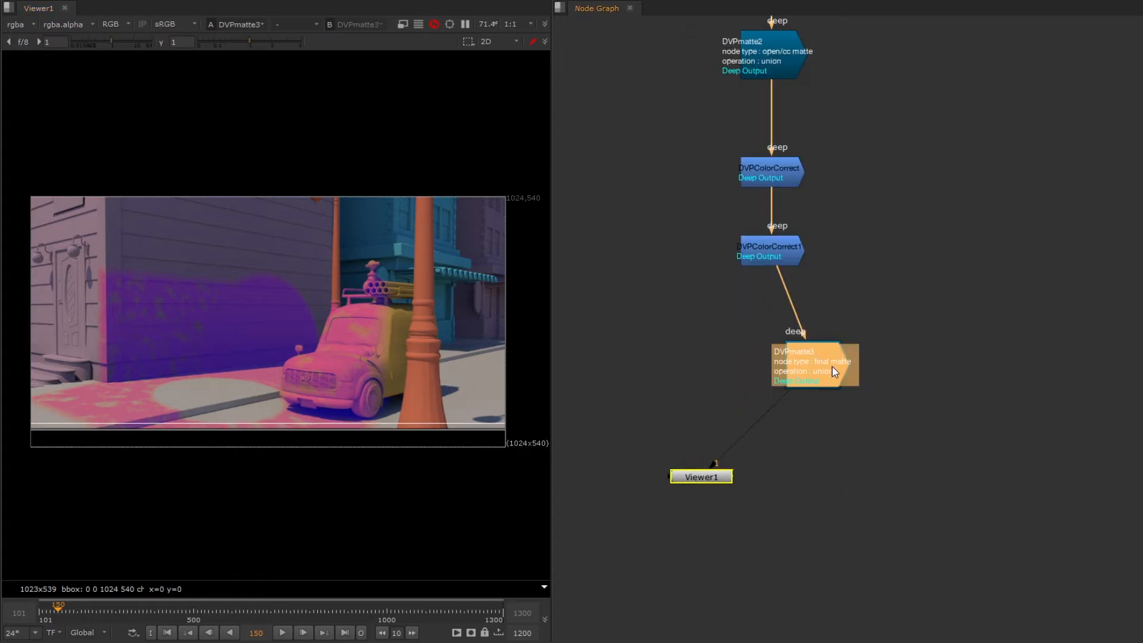
{"action": "left_click_drag", "start_coordinate": [834, 366], "coordinate": [800, 355]}
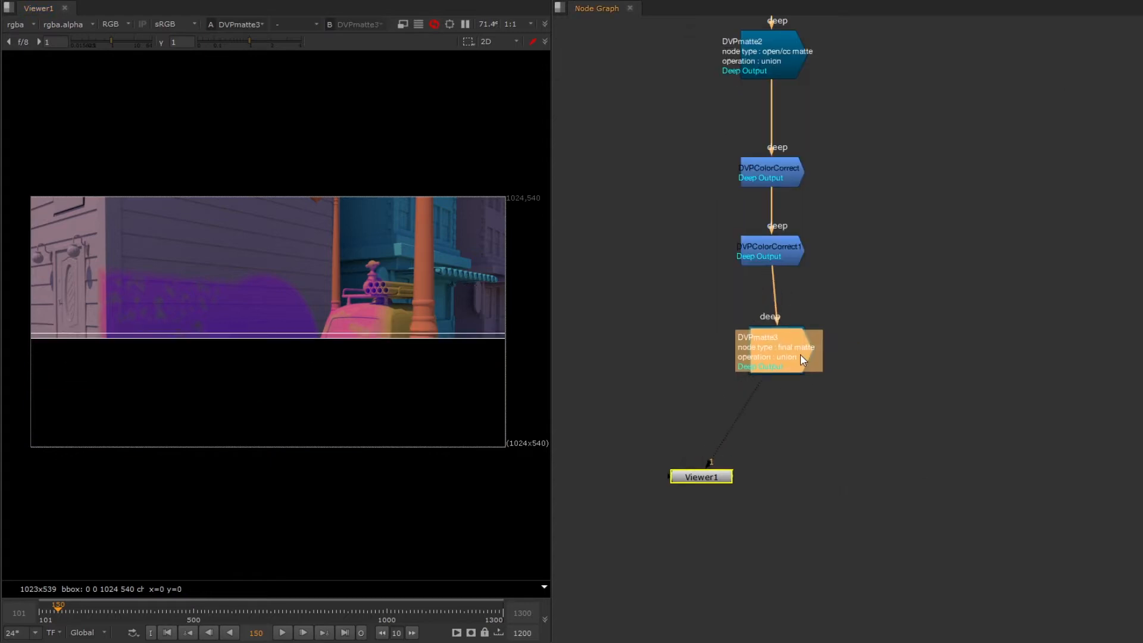
{"action": "double_click", "coordinate": [794, 357]}
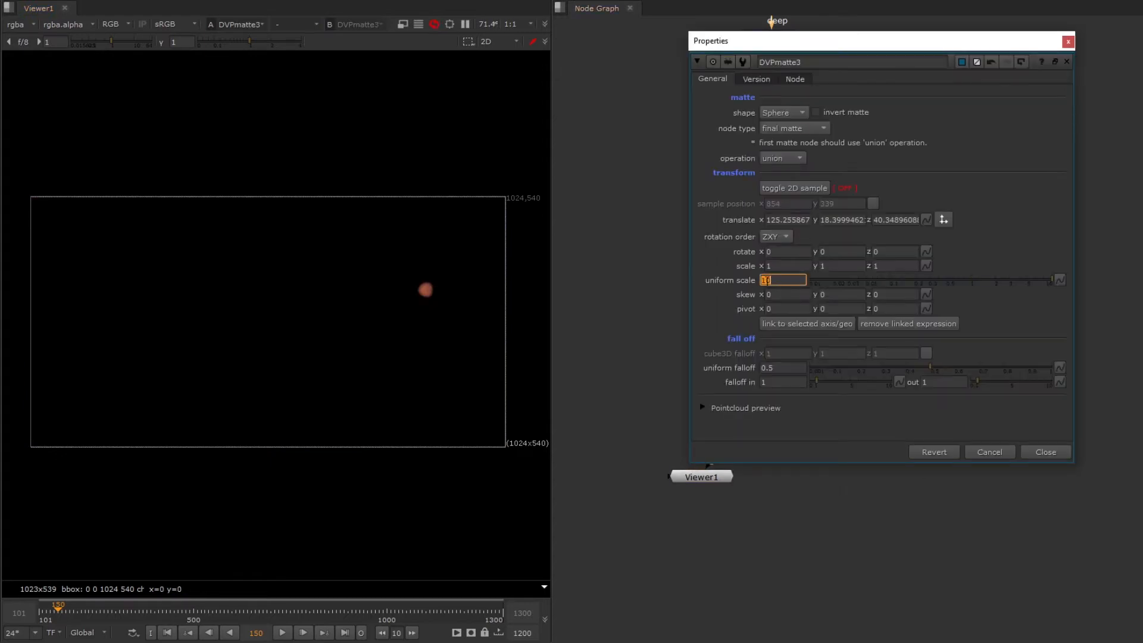
{"action": "key", "text": "Return"}
{"action": "double_click", "coordinate": [783, 367]}
{"action": "type", "text": "0.2"}
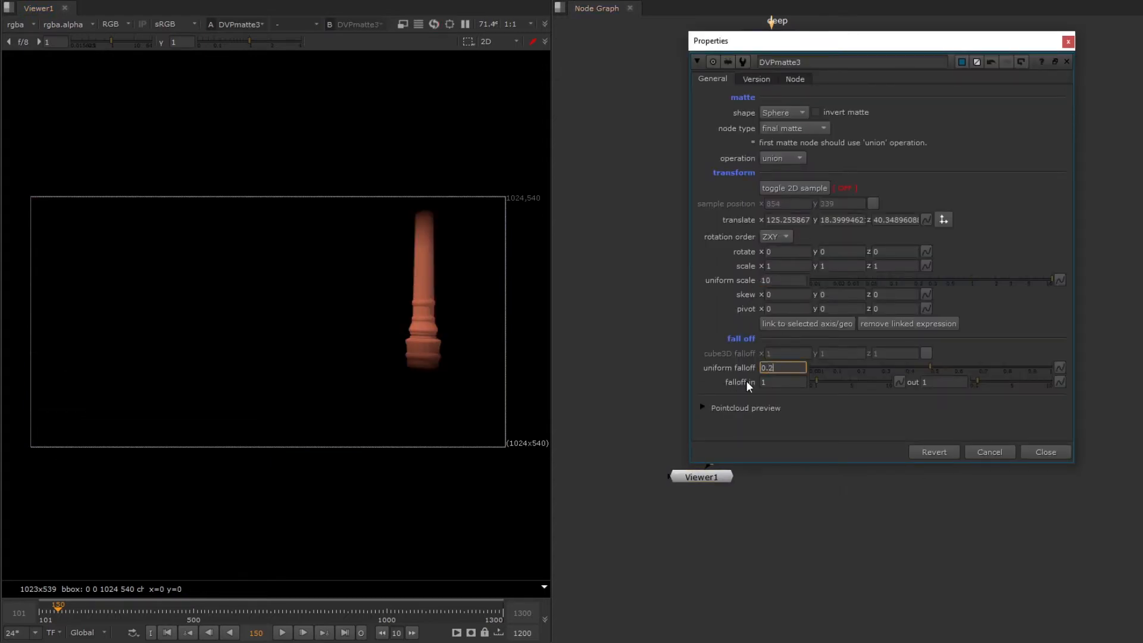
{"action": "key", "text": "Return"}
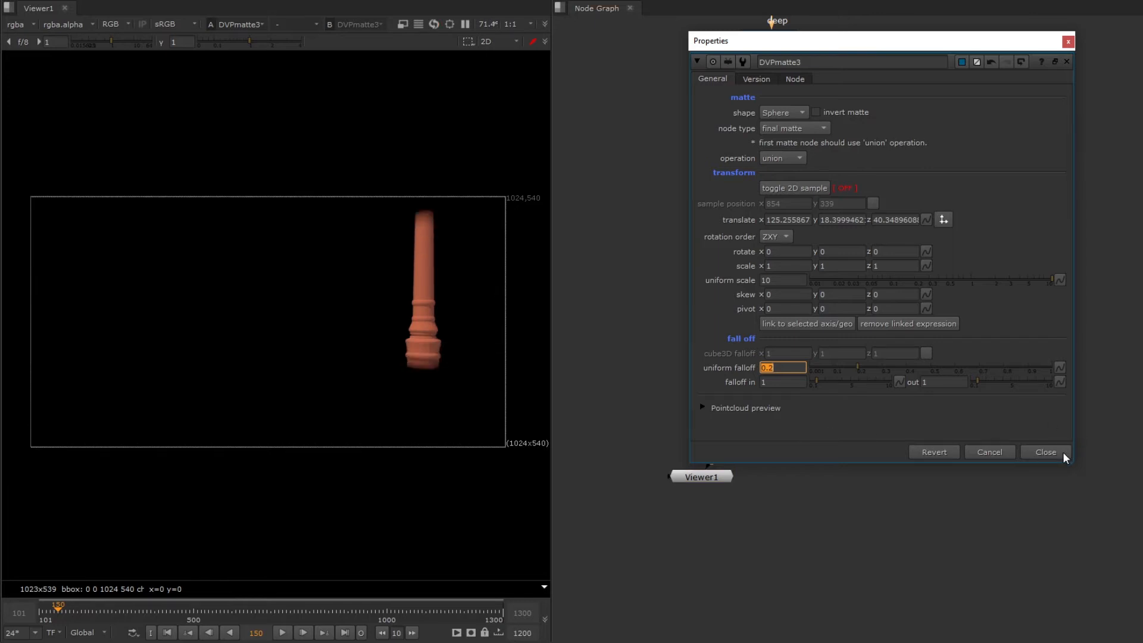
- Change DVPmatte3's node type to open/cc matte and add a DVPColorCorrect node after it
{"action": "left_click", "coordinate": [798, 128]}
{"action": "left_click", "coordinate": [810, 141]}
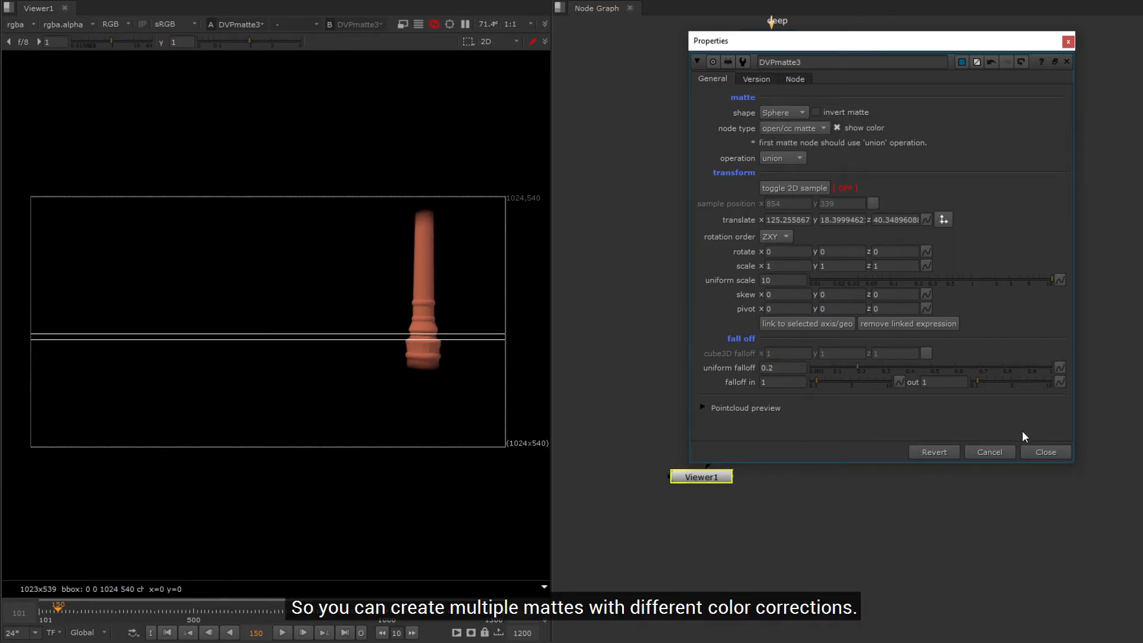
{"action": "left_click", "coordinate": [1045, 450]}
{"action": "key", "text": "Tab"}
{"action": "key", "text": "Return"}
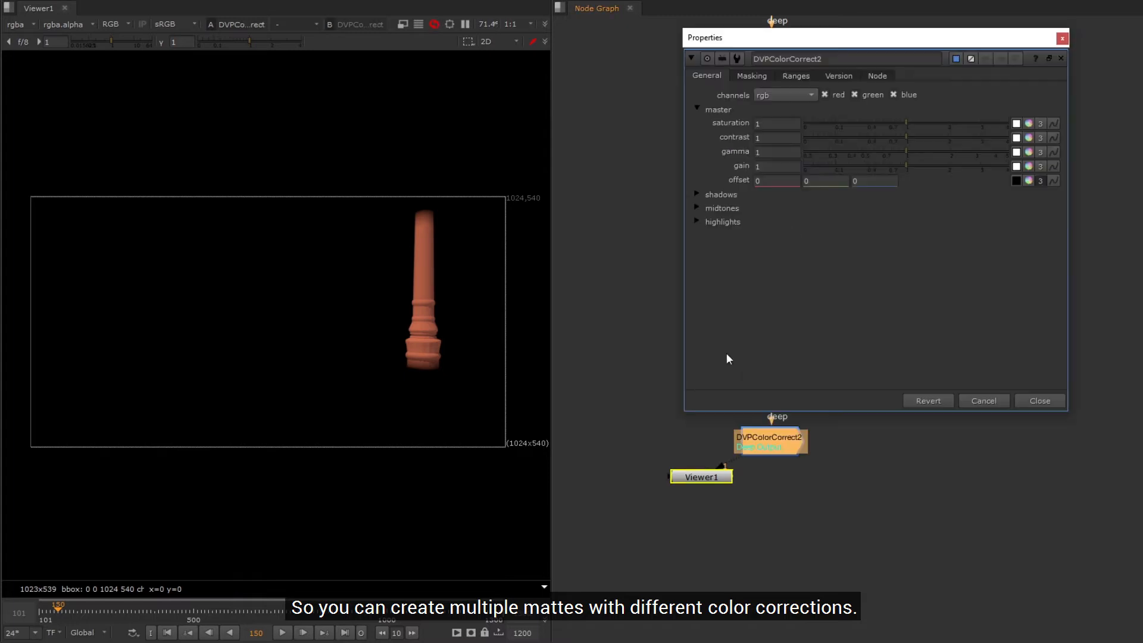
- Tint the lamp post green by setting DVPColorCorrect2's gain to 0.307667, 2.366667, 0.307667, and move Viewer1 further from the chain
{"action": "left_click", "coordinate": [1032, 167]}
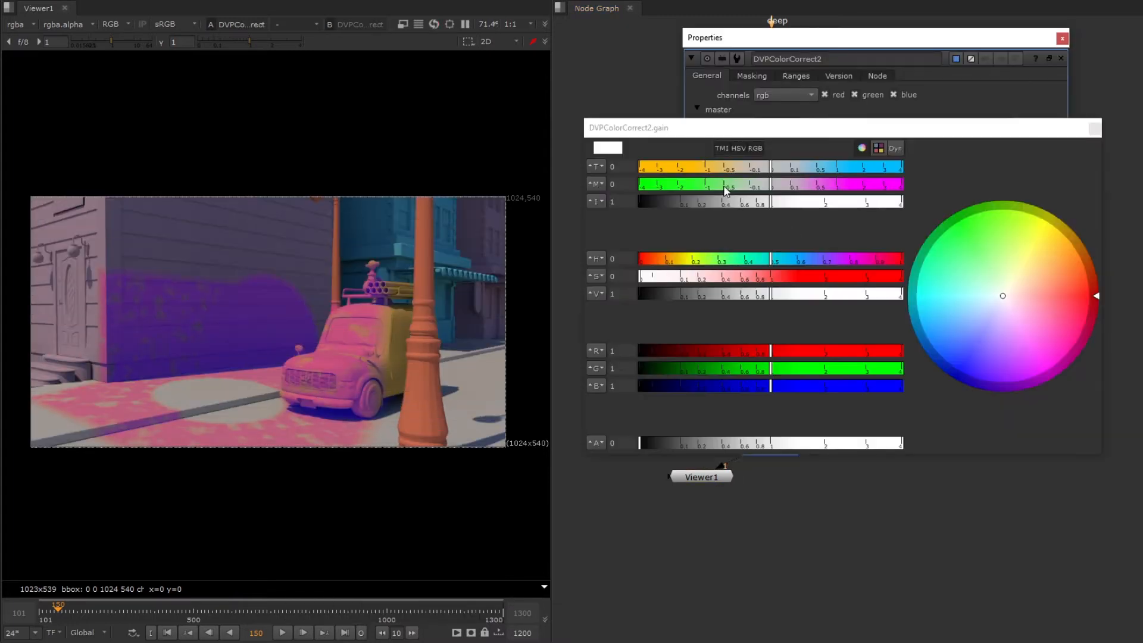
{"action": "left_click_drag", "start_coordinate": [726, 186], "coordinate": [677, 185]}
{"action": "left_click_drag", "start_coordinate": [771, 278], "coordinate": [762, 304]}
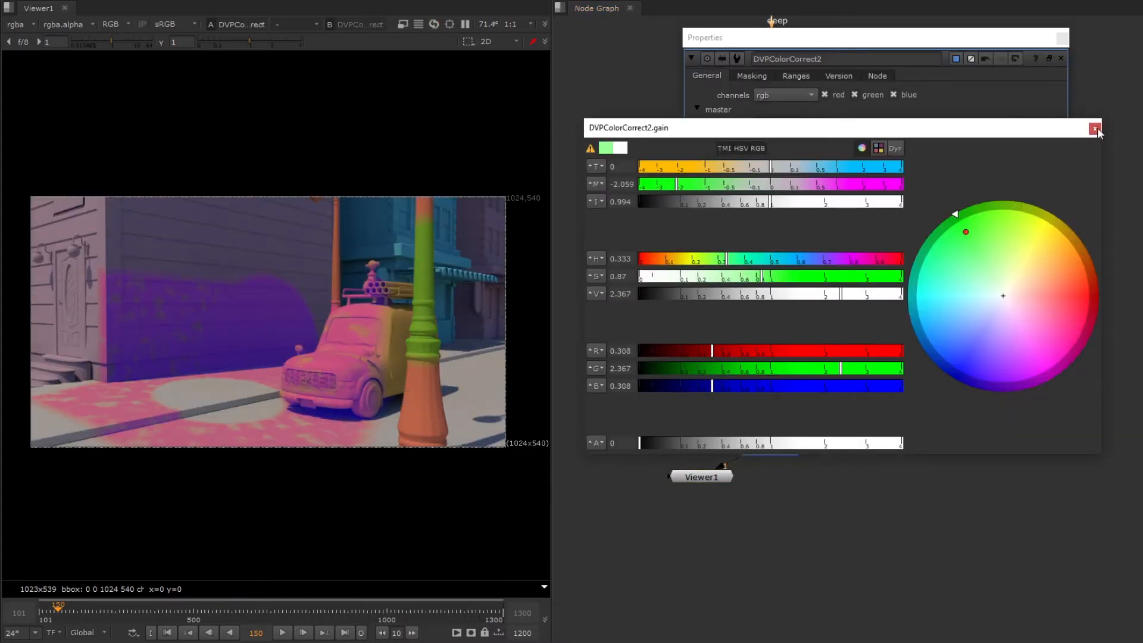
{"action": "left_click", "coordinate": [1096, 128]}
{"action": "left_click", "coordinate": [1027, 407]}
{"action": "left_click_drag", "start_coordinate": [703, 477], "coordinate": [682, 565]}
{"action": "key", "text": "f"}
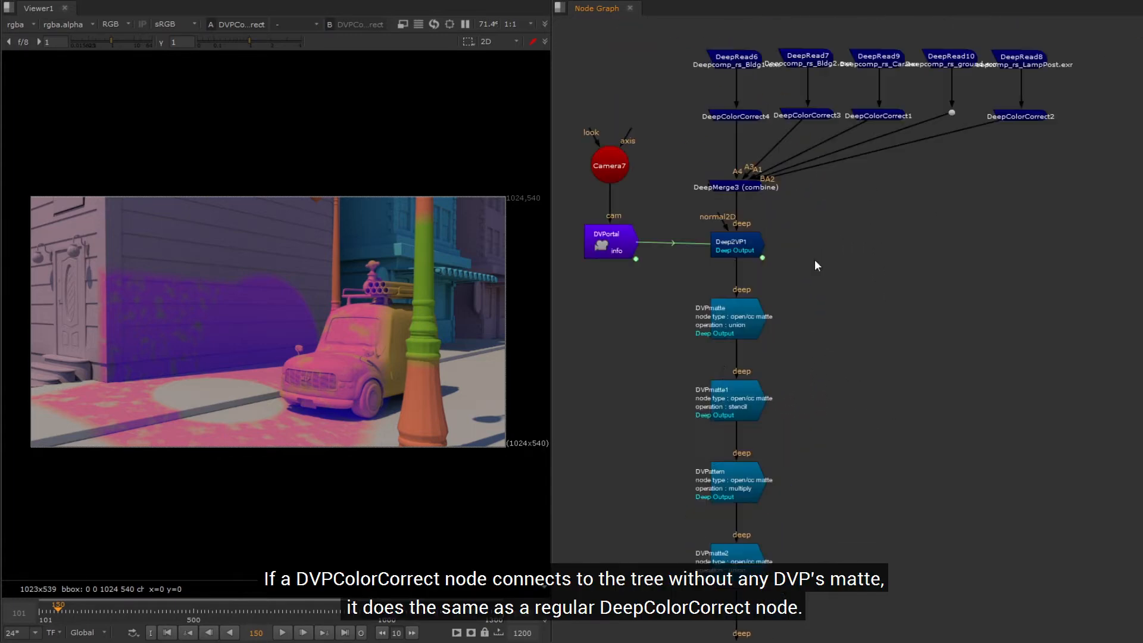
- Branch a DVPColorCorrect directly off Deep2VP1 without any matte and set its gain to 0.9296, 0.36, 1
{"action": "key", "text": "Return"}
{"action": "left_click_drag", "start_coordinate": [860, 284], "coordinate": [739, 247]}
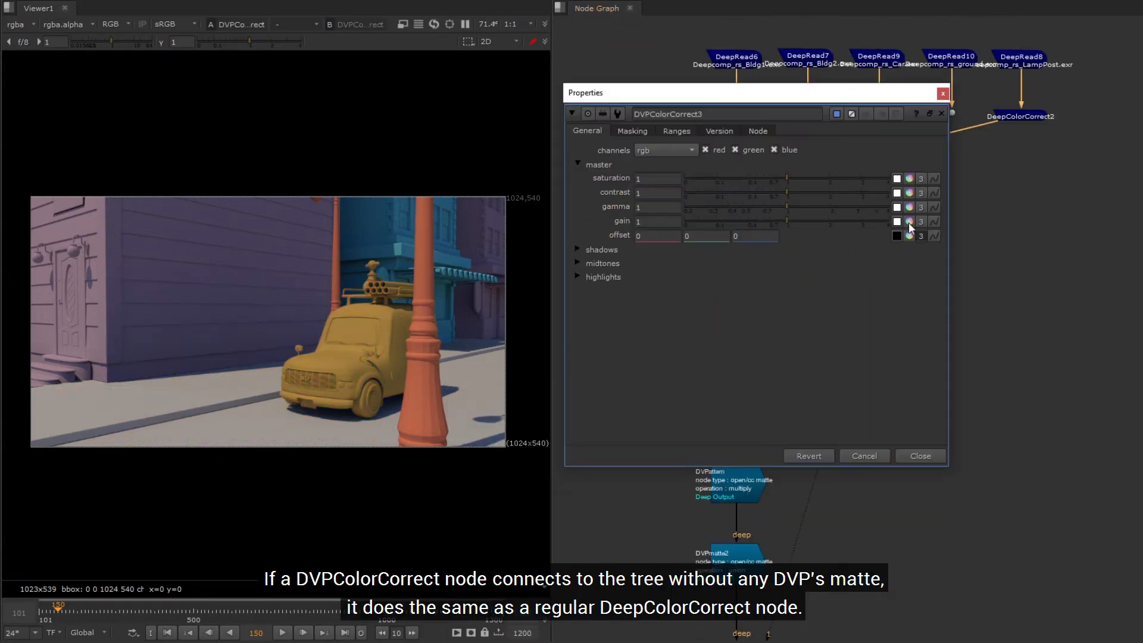
{"action": "left_click", "coordinate": [852, 262]}
{"action": "left_click_drag", "start_coordinate": [804, 280], "coordinate": [720, 284]}
{"action": "scroll", "coordinate": [417, 333], "scroll_direction": "up", "scroll_amount": 6}
{"action": "middle_click_drag", "start_coordinate": [309, 351], "coordinate": [359, 229]}
{"action": "key", "text": "f"}
{"action": "left_click", "coordinate": [1101, 128]}
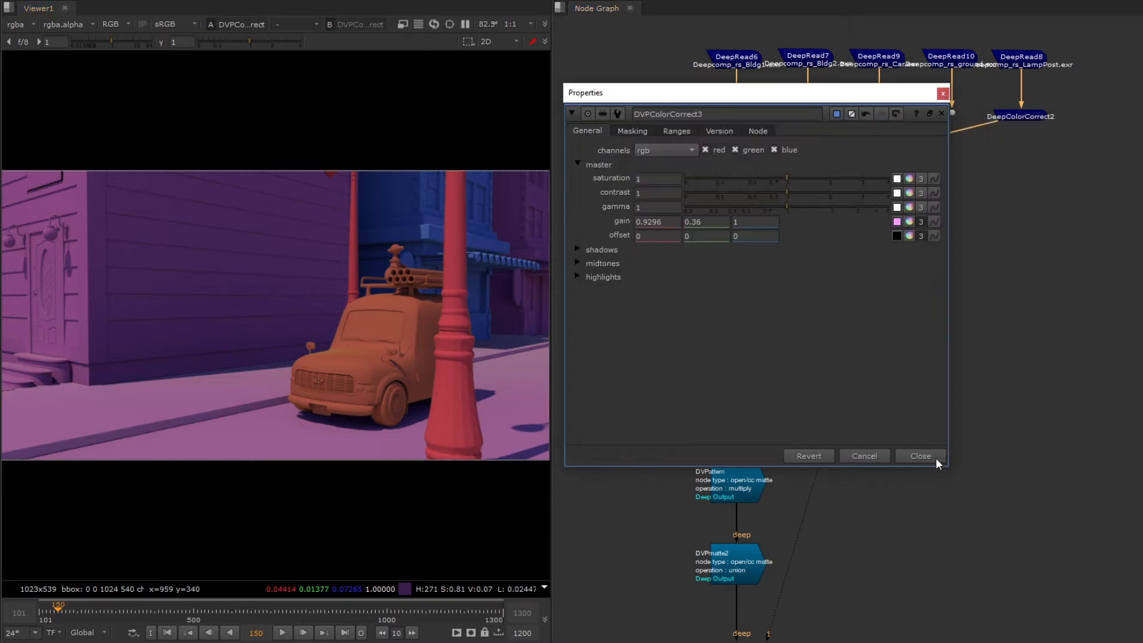
{"action": "left_click", "coordinate": [920, 456]}
- View DVPColorCorrect2 again and place Viewer1 straight below it
{"action": "left_click", "coordinate": [744, 394]}
{"action": "key", "text": "1"}
{"action": "left_click_drag", "start_coordinate": [665, 499], "coordinate": [740, 518]}
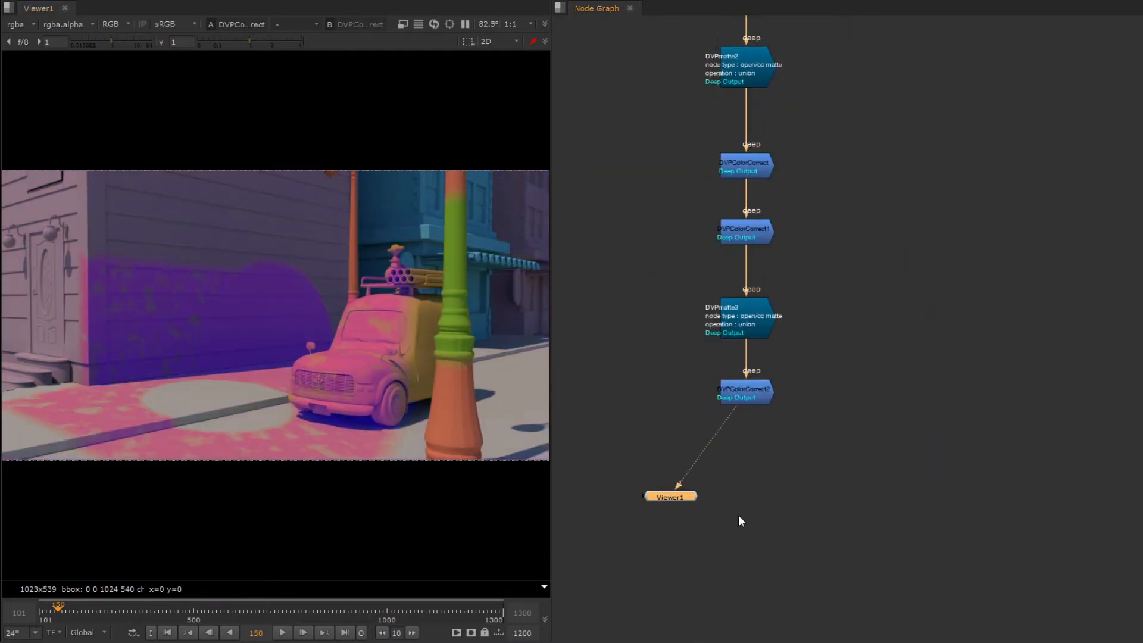
- Open DVPColorCorrect2's properties and examine its selectable channels, masking settings and color ranges
{"action": "double_click", "coordinate": [750, 400]}
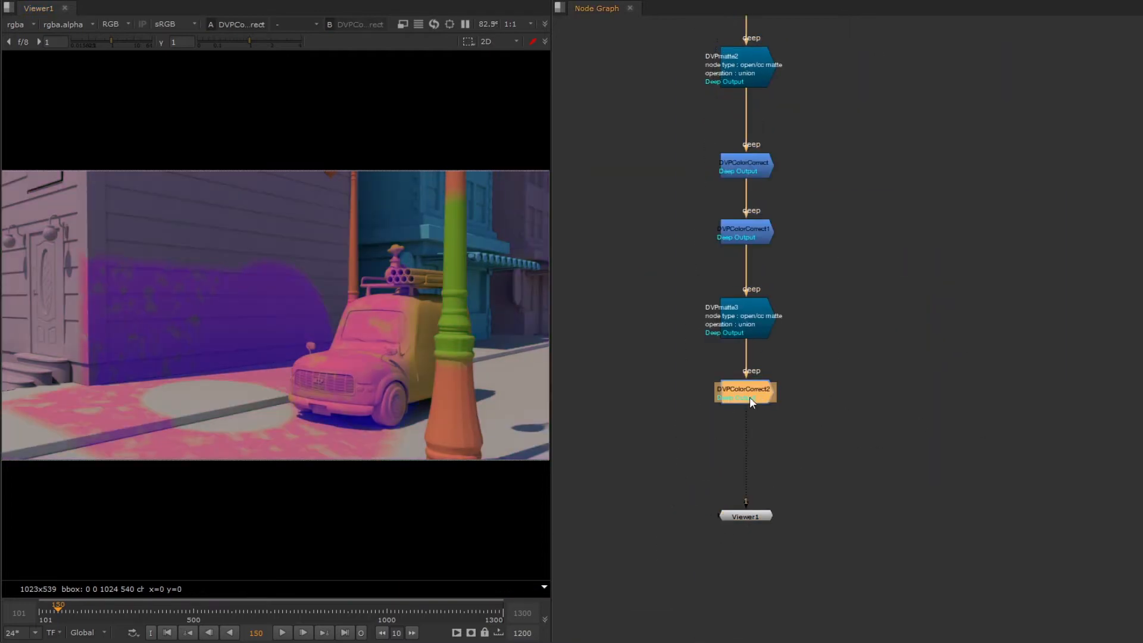
{"action": "left_click_drag", "start_coordinate": [860, 41], "coordinate": [798, 115]}
{"action": "left_click", "coordinate": [726, 171]}
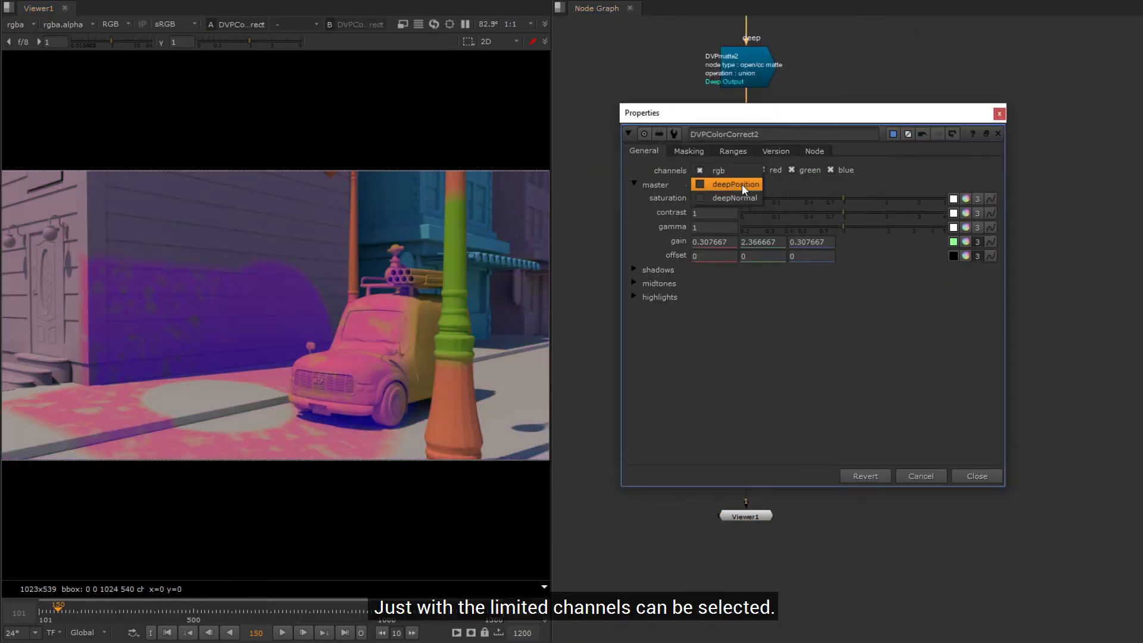
{"action": "left_click", "coordinate": [914, 173]}
{"action": "left_click", "coordinate": [701, 151]}
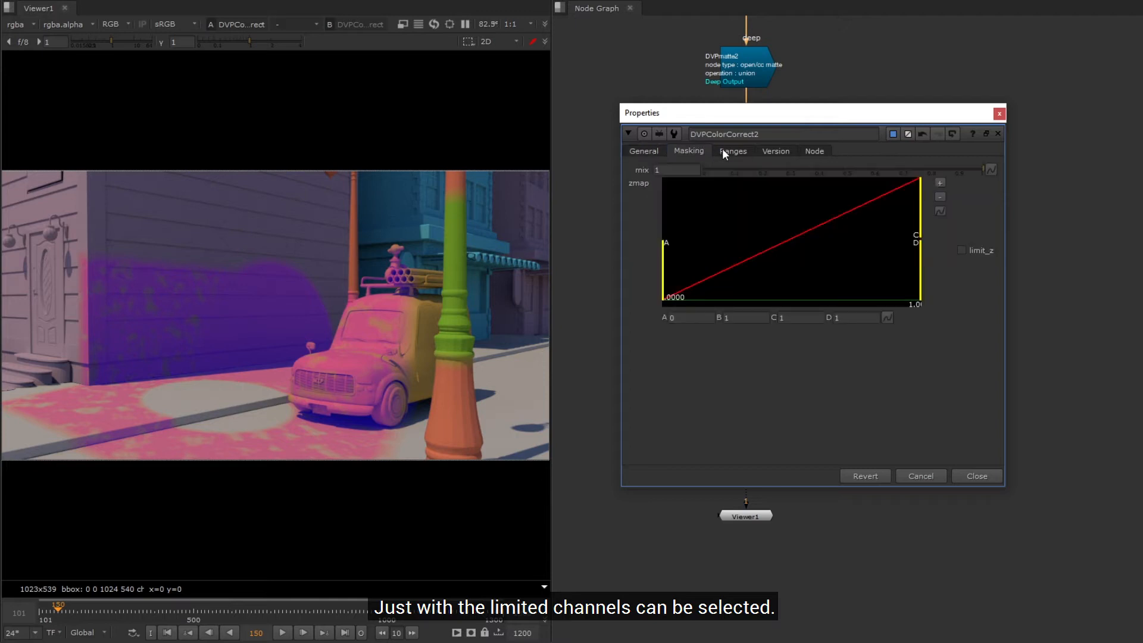
{"action": "left_click", "coordinate": [740, 153]}
- Preview DVPColorCorrect2's color ranges with test on full image and test with matte, ending on none
{"action": "left_click", "coordinate": [701, 170]}
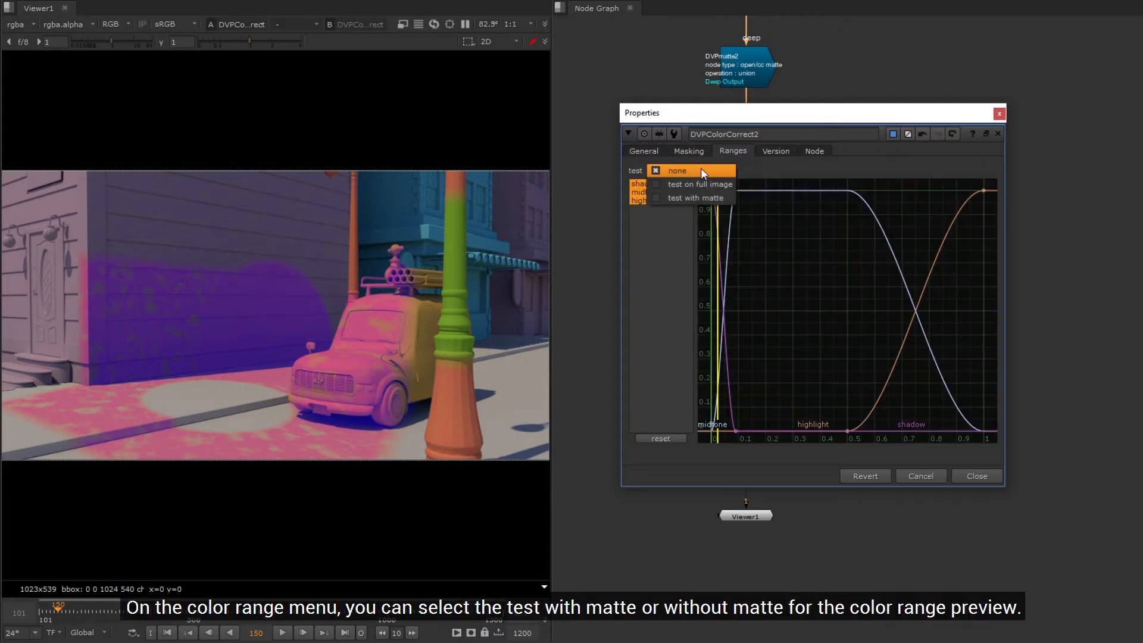
{"action": "left_click", "coordinate": [720, 184]}
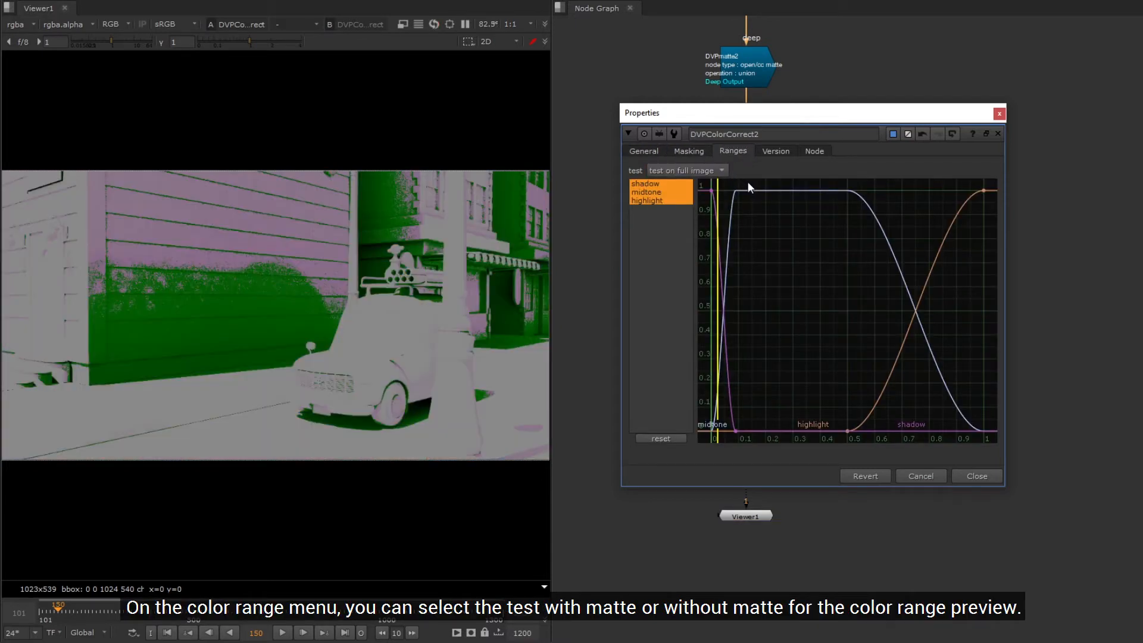
{"action": "left_click", "coordinate": [717, 171]}
{"action": "left_click", "coordinate": [713, 181]}
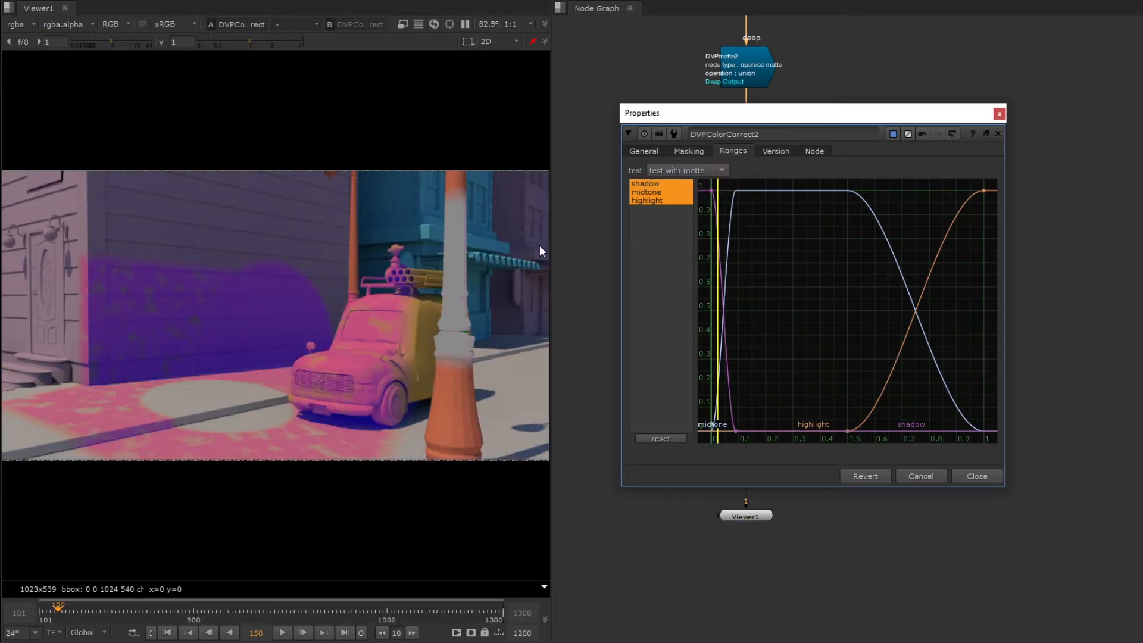
{"action": "left_click", "coordinate": [708, 171]}
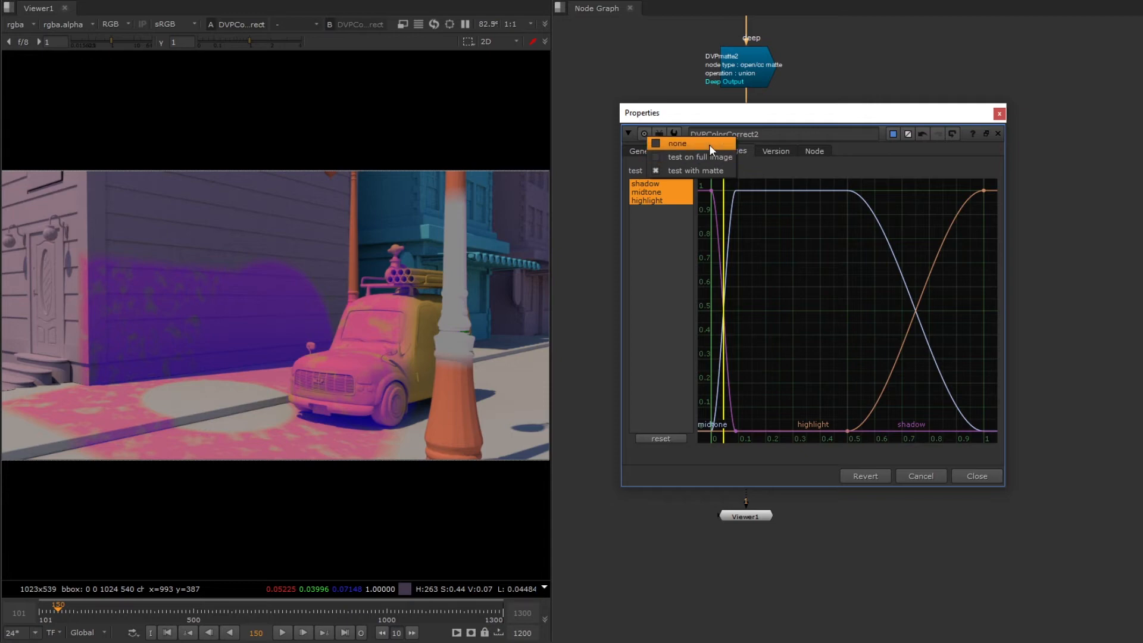
{"action": "left_click", "coordinate": [709, 144]}
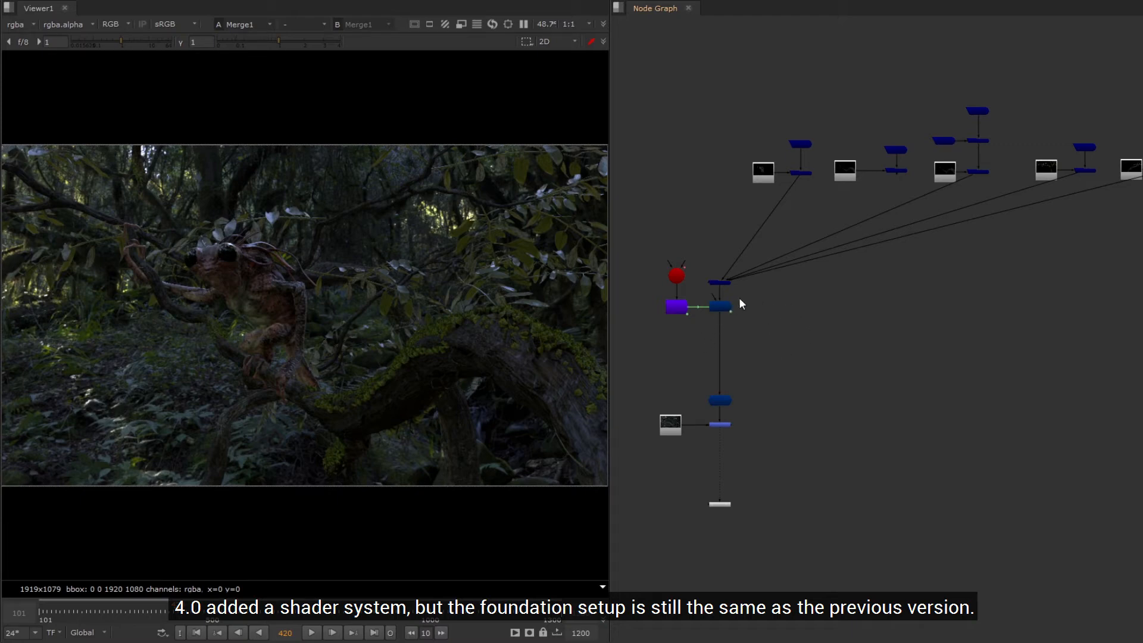
- In the forest creature script, move Viewer1 closer to the merge and insert a DVPsetLight node after Deep2VP1
{"action": "left_click_drag", "start_coordinate": [650, 260], "coordinate": [786, 446]}
{"action": "key", "text": "f"}
{"action": "middle_click_drag", "start_coordinate": [964, 258], "coordinate": [824, 177]}
{"action": "left_click", "coordinate": [863, 250]}
{"action": "left_click_drag", "start_coordinate": [855, 614], "coordinate": [855, 516]}
{"action": "middle_click_drag", "start_coordinate": [890, 245], "coordinate": [877, 287]}
{"action": "left_click", "coordinate": [878, 288]}
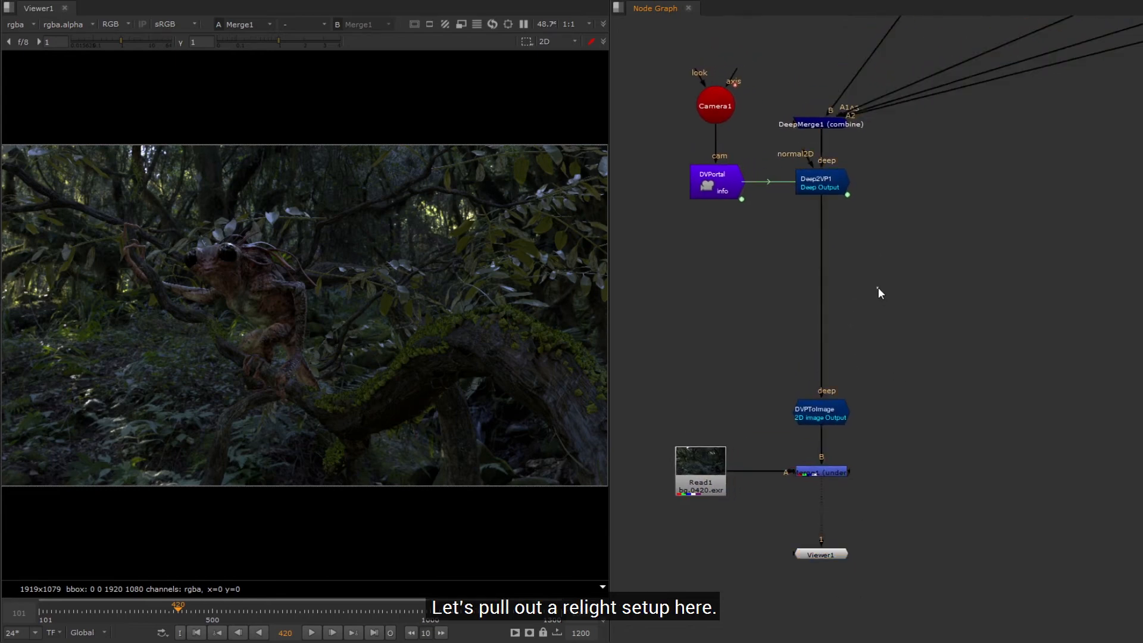
{"action": "scroll", "coordinate": [836, 191], "scroll_direction": "up", "scroll_amount": 1}
{"action": "left_click", "coordinate": [839, 167]}
{"action": "key", "text": "Tab"}
{"action": "type", "text": "dvpset"}
{"action": "key", "text": "Return"}
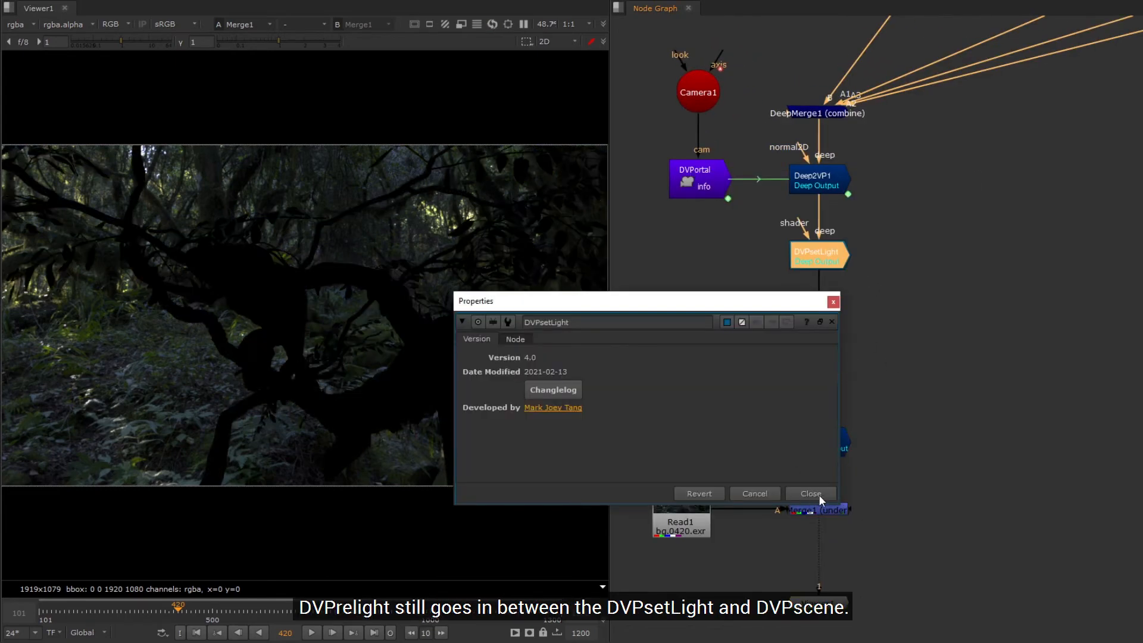
{"action": "left_click", "coordinate": [815, 494]}
- Add a DVPscene node after DVPsetLight and move it down to leave room between the two nodes
{"action": "key", "text": "Tab"}
{"action": "type", "text": "dvpsc"}
{"action": "key", "text": "Return"}
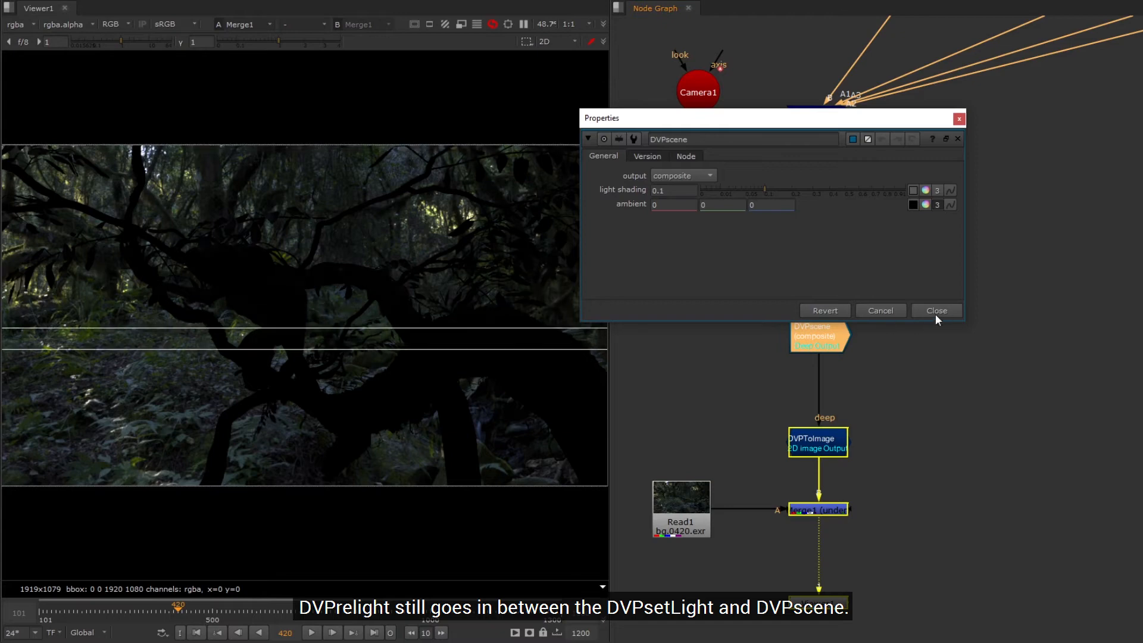
{"action": "left_click", "coordinate": [937, 310]}
{"action": "left_click_drag", "start_coordinate": [819, 347], "coordinate": [823, 380]}
{"action": "middle_click_drag", "start_coordinate": [822, 380], "coordinate": [844, 282]}
{"action": "left_click_drag", "start_coordinate": [844, 283], "coordinate": [844, 357]}
- Insert a directional DVPrelight node between DVPsetLight and DVPscene
{"action": "left_click", "coordinate": [834, 156]}
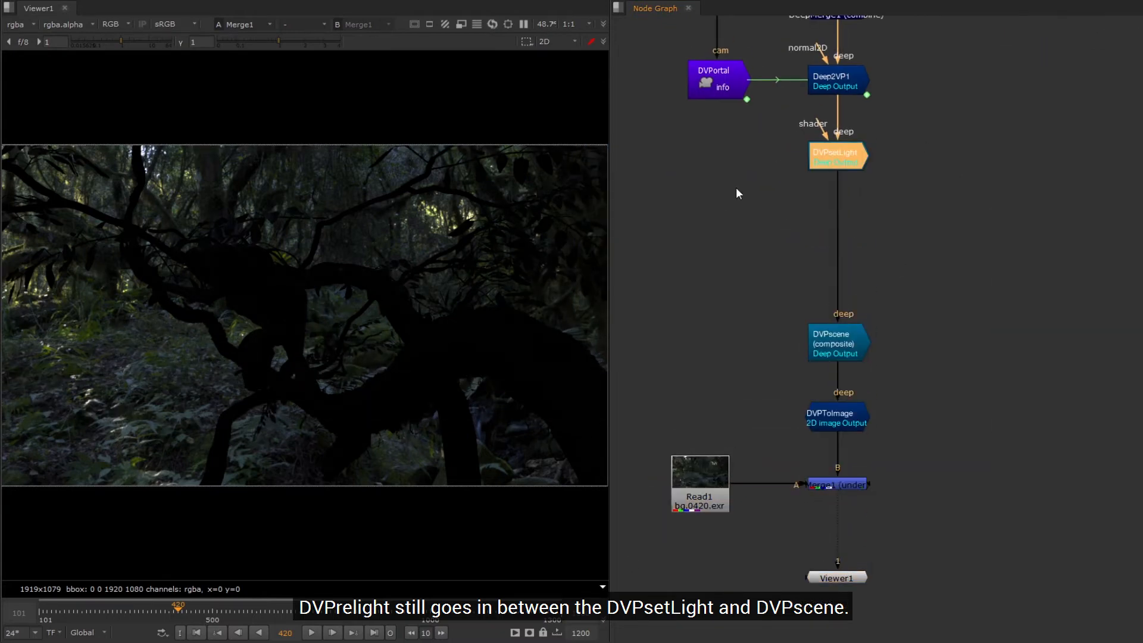
{"action": "key", "text": "Tab"}
{"action": "type", "text": "dvprel"}
{"action": "key", "text": "Return"}
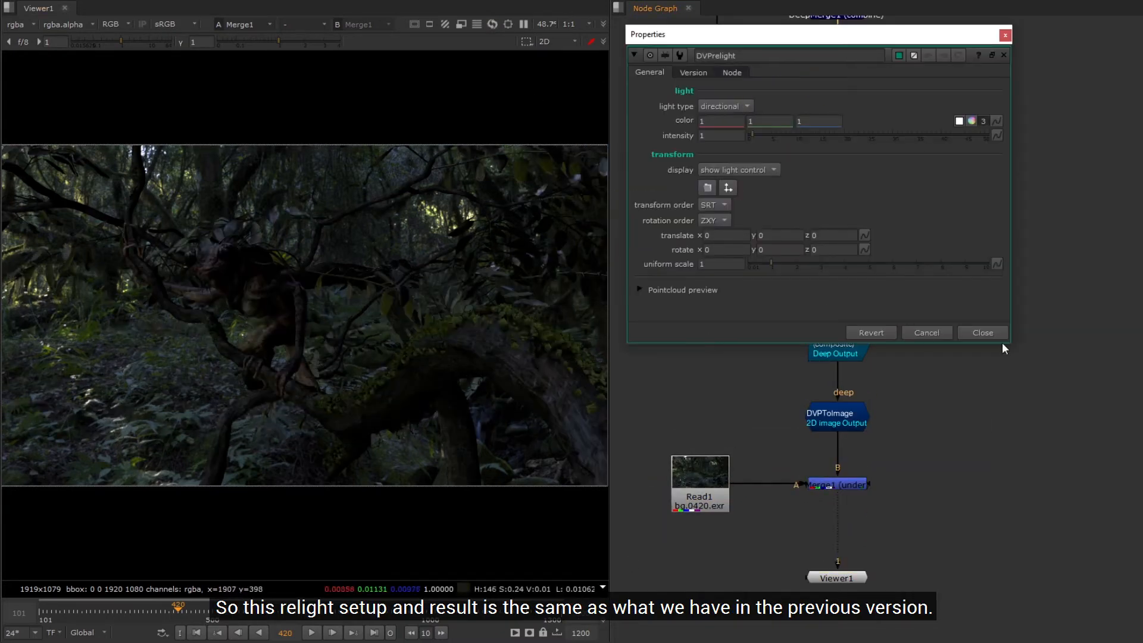
- Set DVPrelight's uniform scale to 10 and position it in 3D at about 14.7, 9.9, 0.37, rotated about -56, 115, 0
{"action": "key", "text": "Tab"}
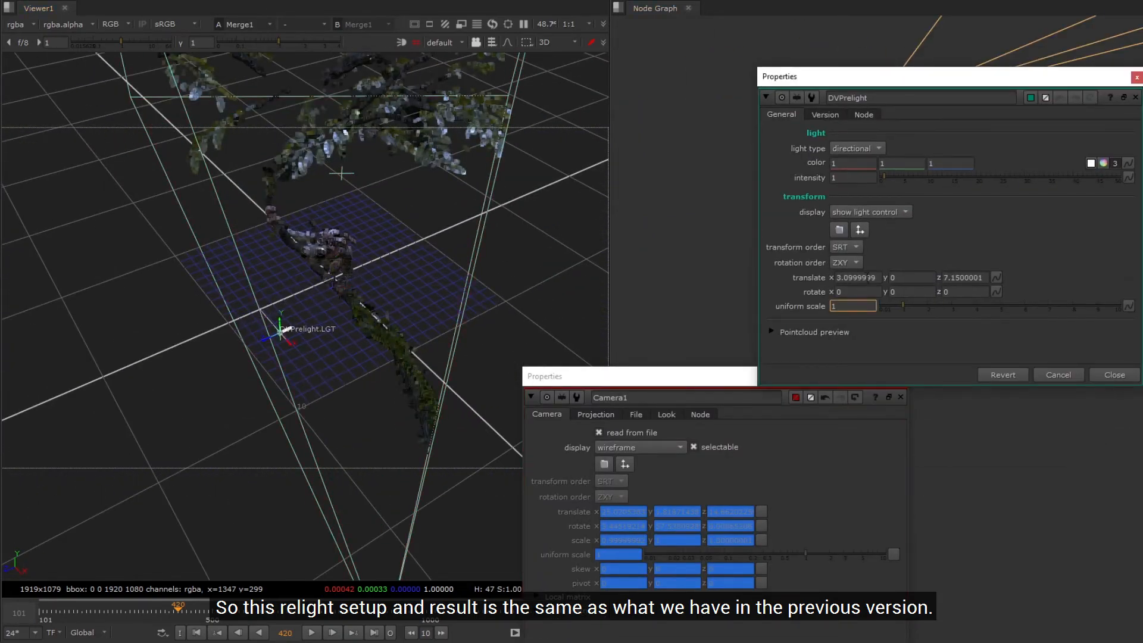
{"action": "double_click", "coordinate": [853, 306]}
{"action": "type", "text": "10"}
{"action": "key", "text": "Return"}
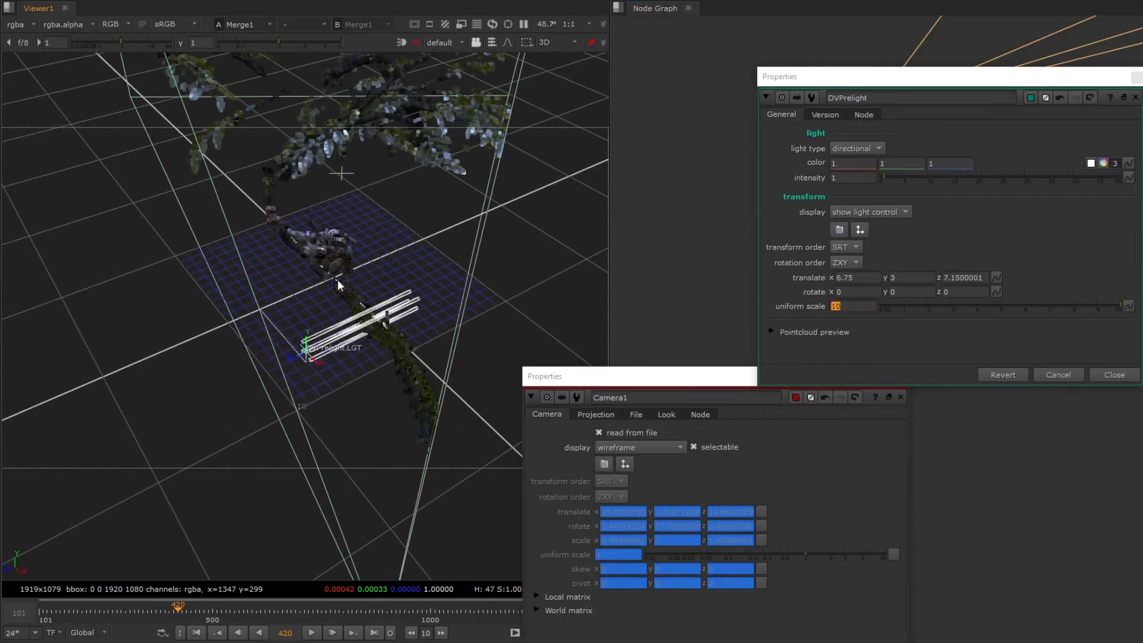
{"action": "left_click_drag", "start_coordinate": [334, 310], "coordinate": [441, 250], "text": "ctrl"}
{"action": "left_click_drag", "start_coordinate": [441, 250], "coordinate": [443, 203], "text": "ctrl"}
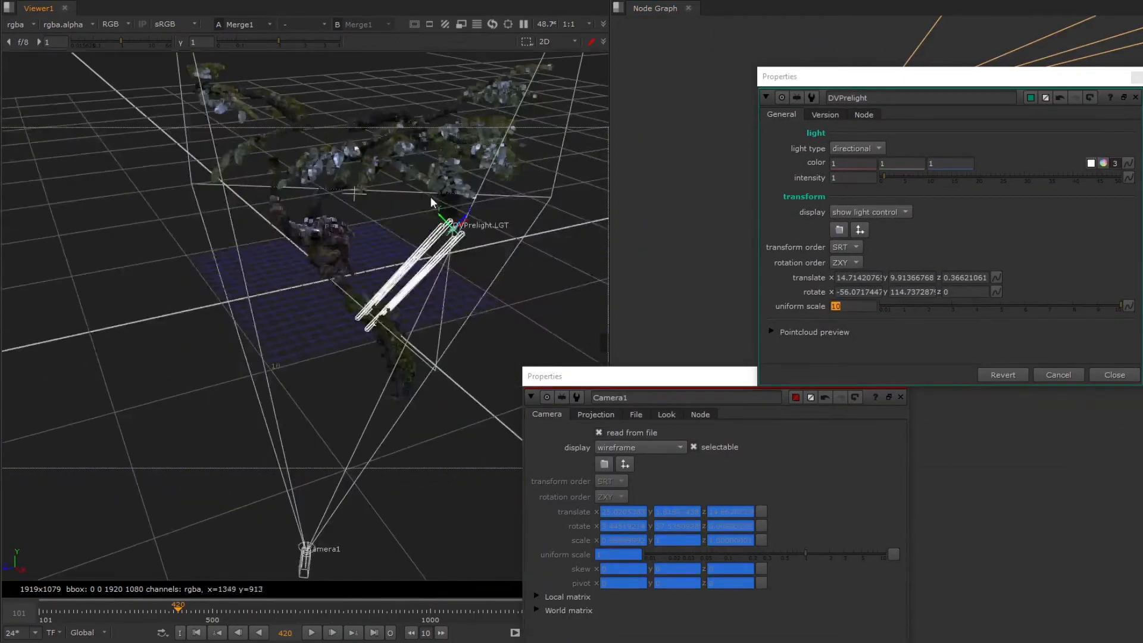
{"action": "key", "text": "Tab"}
{"action": "left_click", "coordinate": [1115, 375]}
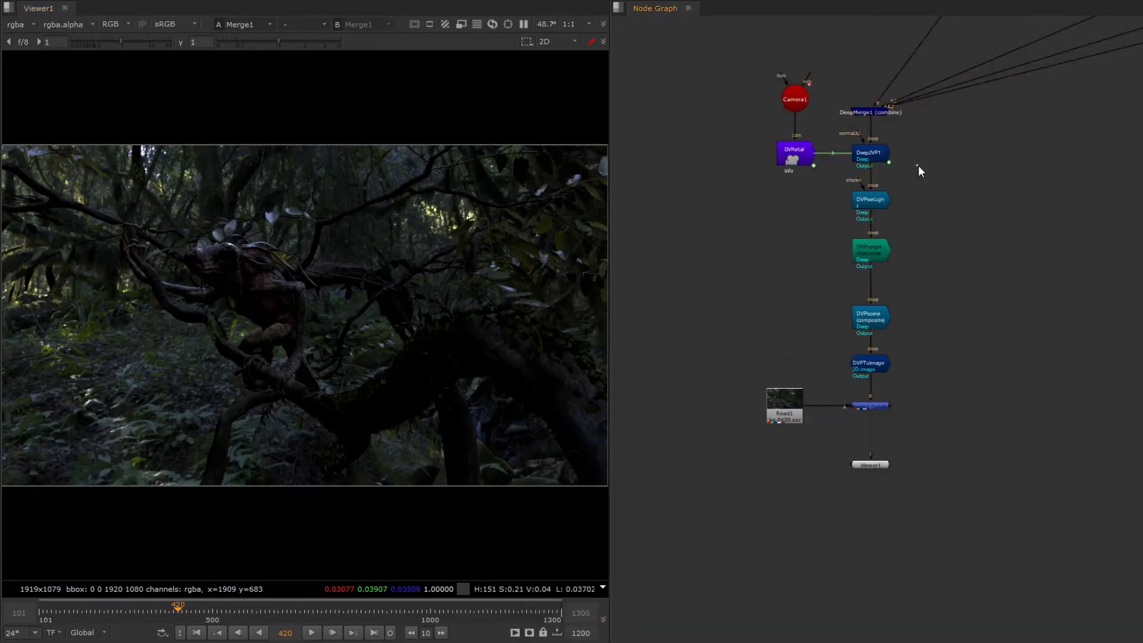
- Disable and re-enable the DVPsetLight, DVPrelight and DVPscene nodes together to compare the image with and without relighting
{"action": "left_click_drag", "start_coordinate": [918, 167], "coordinate": [815, 342]}
{"action": "key", "text": "d"}
{"action": "key", "text": "d"}
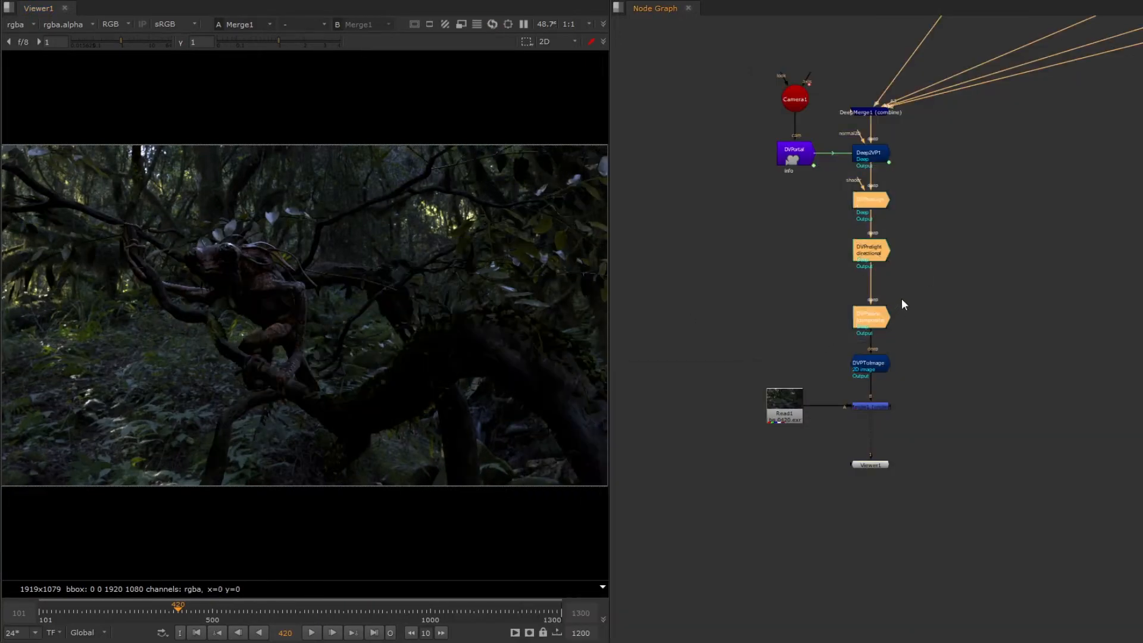
{"action": "left_click", "coordinate": [905, 215]}
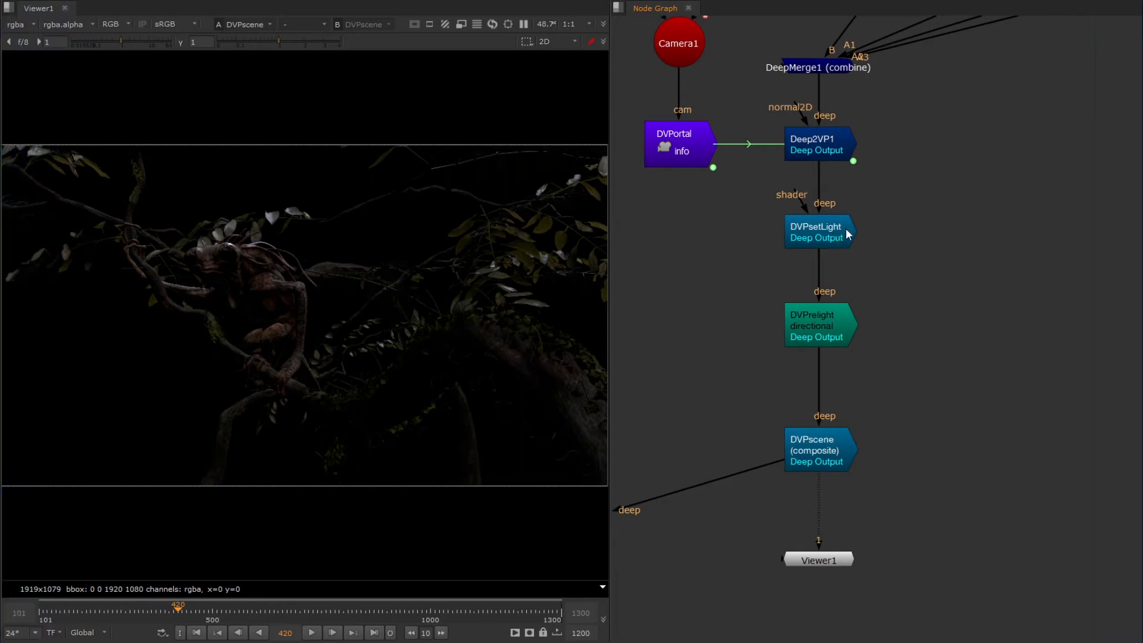
- Examine DVPsetLight's shader input and its properties
{"action": "left_click", "coordinate": [842, 231]}
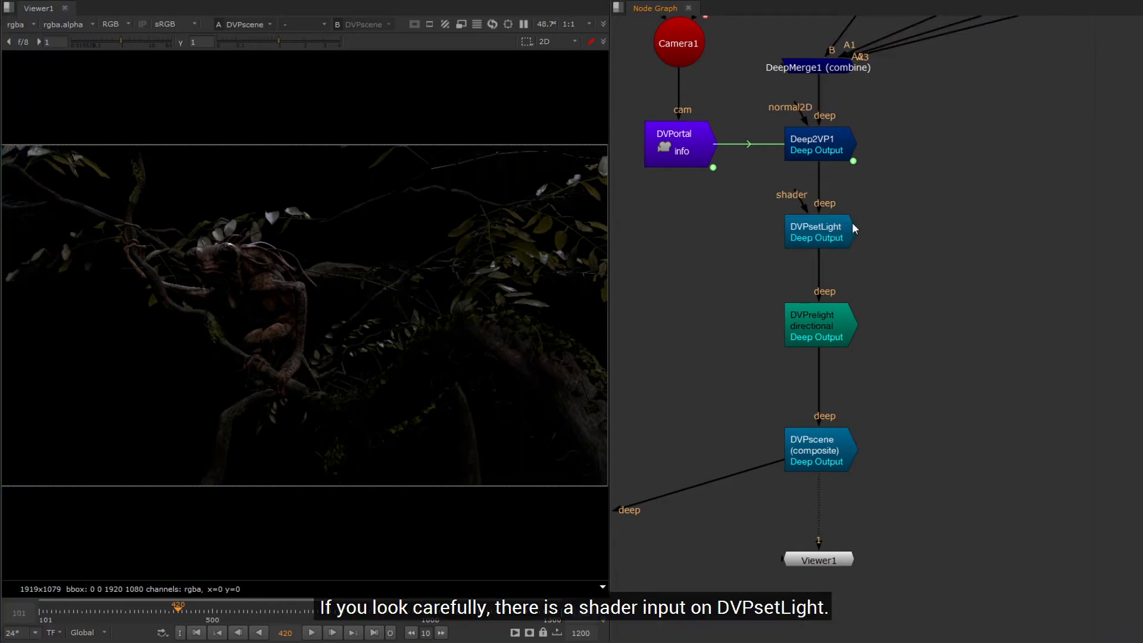
{"action": "left_click_drag", "start_coordinate": [796, 192], "coordinate": [679, 231]}
{"action": "double_click", "coordinate": [821, 237]}
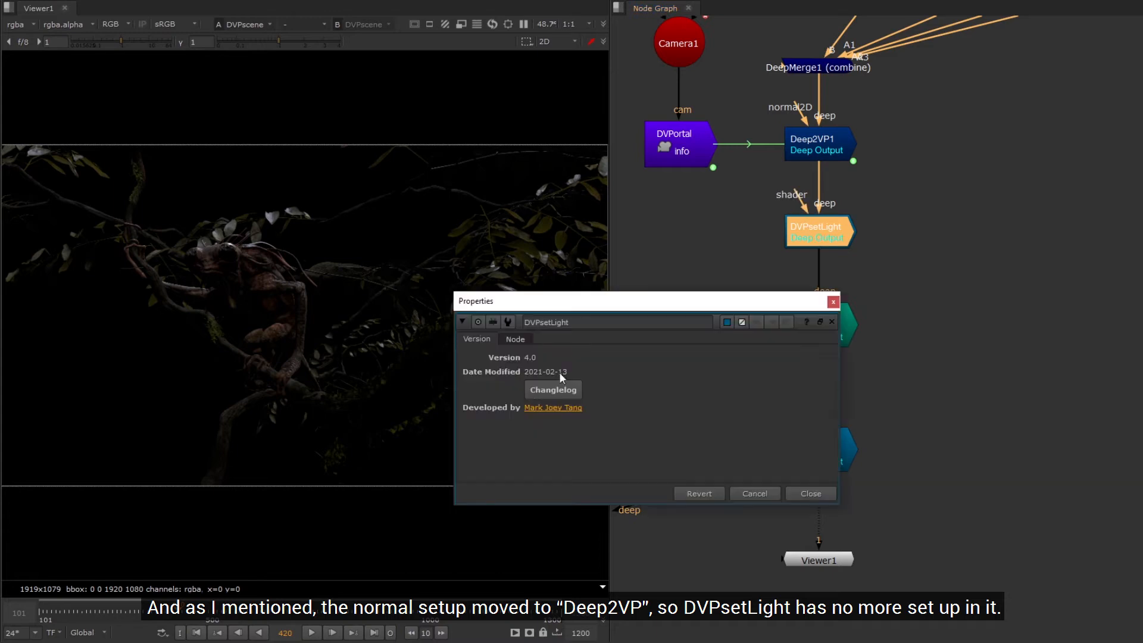
{"action": "left_click", "coordinate": [810, 494]}
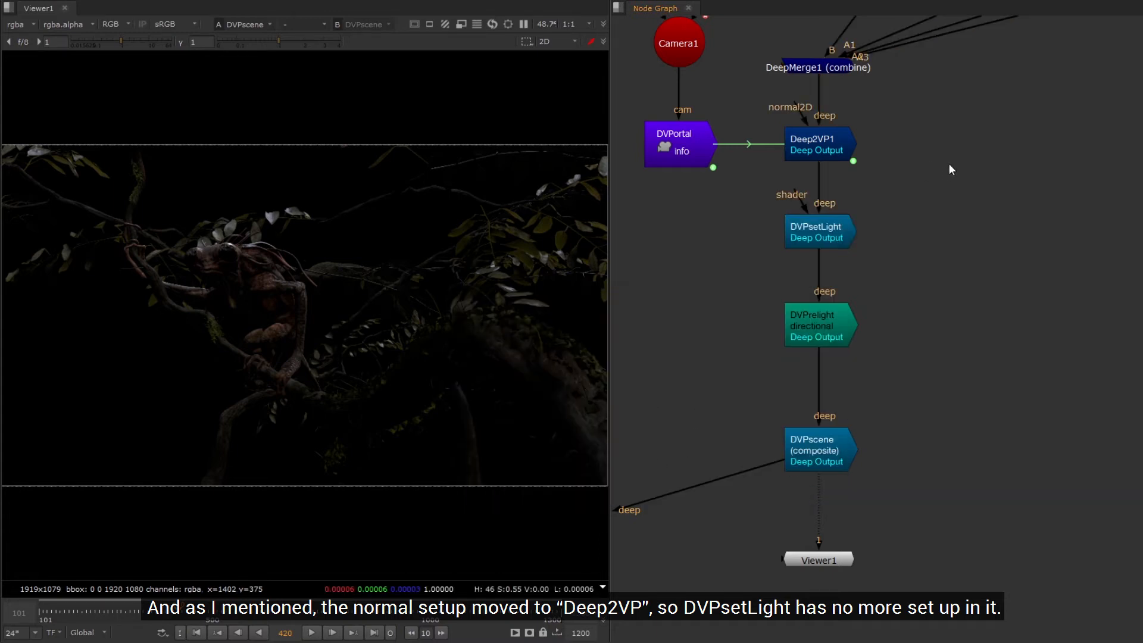
- Open Deep2VP1's properties and examine the output normal data options for relighting
{"action": "double_click", "coordinate": [813, 144]}
{"action": "left_click_drag", "start_coordinate": [759, 62], "coordinate": [799, 243]}
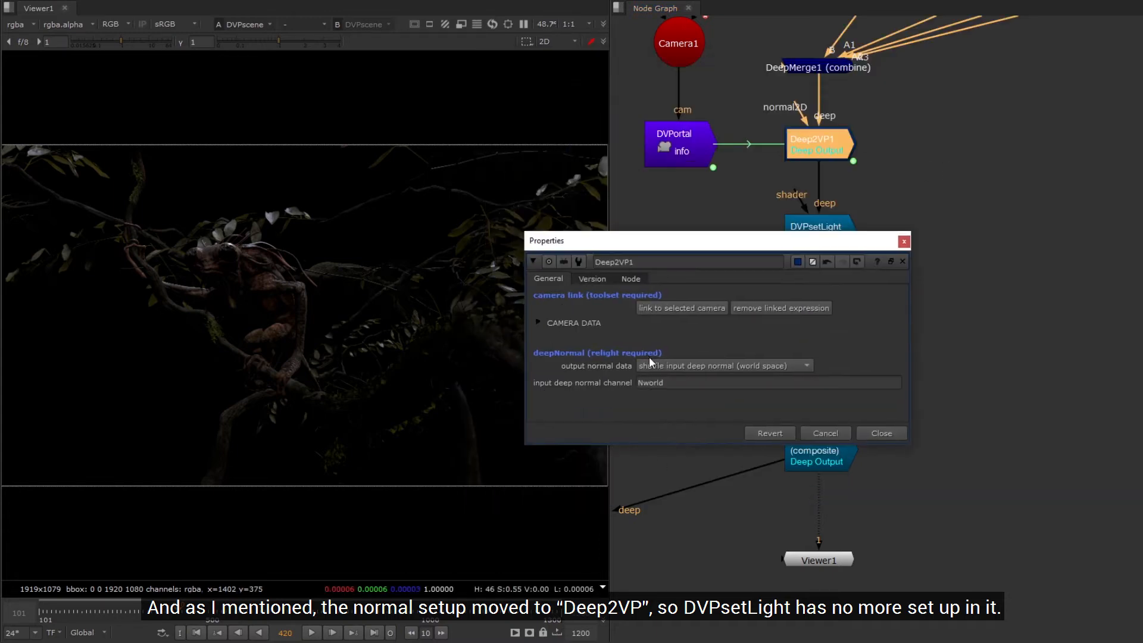
{"action": "left_click", "coordinate": [695, 365]}
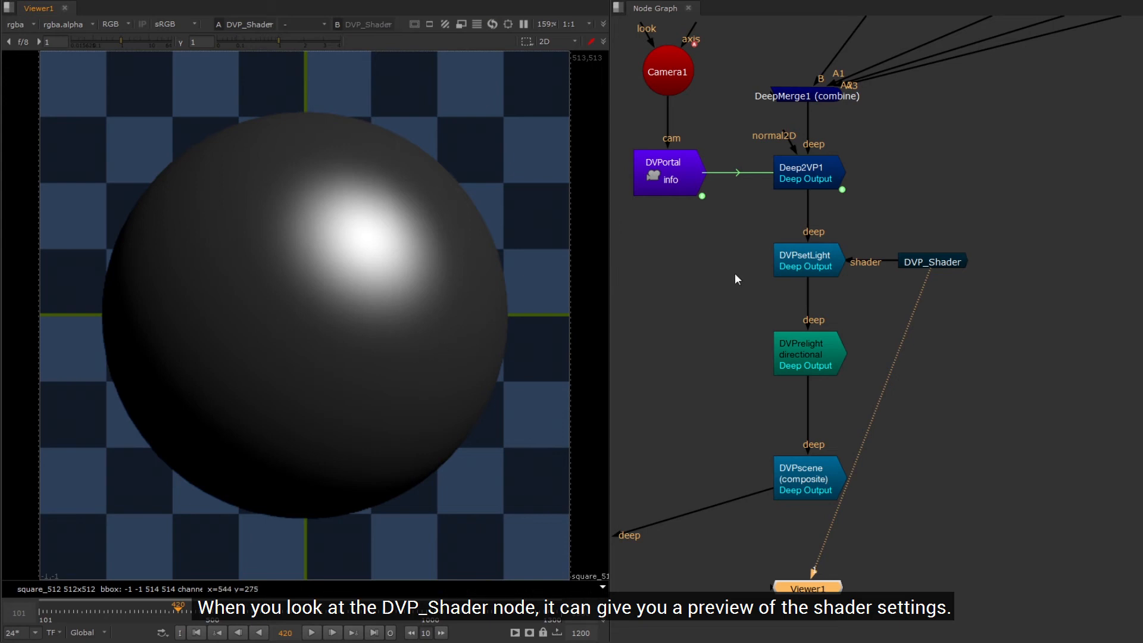
- Open the DVP_Shader node's properties and set its specular to 0.595 while previewing the shader sphere
{"action": "double_click", "coordinate": [933, 261]}
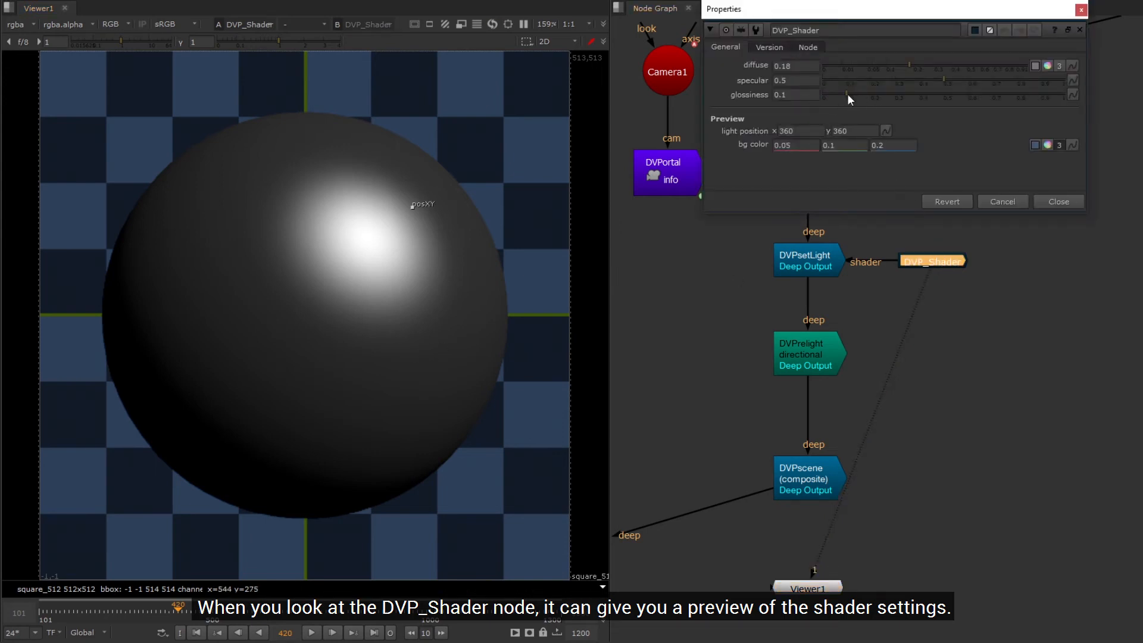
{"action": "mouse_move", "coordinate": [846, 92]}
{"action": "left_mouse_down"}
{"action": "mouse_move", "coordinate": [1020, 97]}
{"action": "mouse_move", "coordinate": [846, 101]}
{"action": "left_mouse_up"}
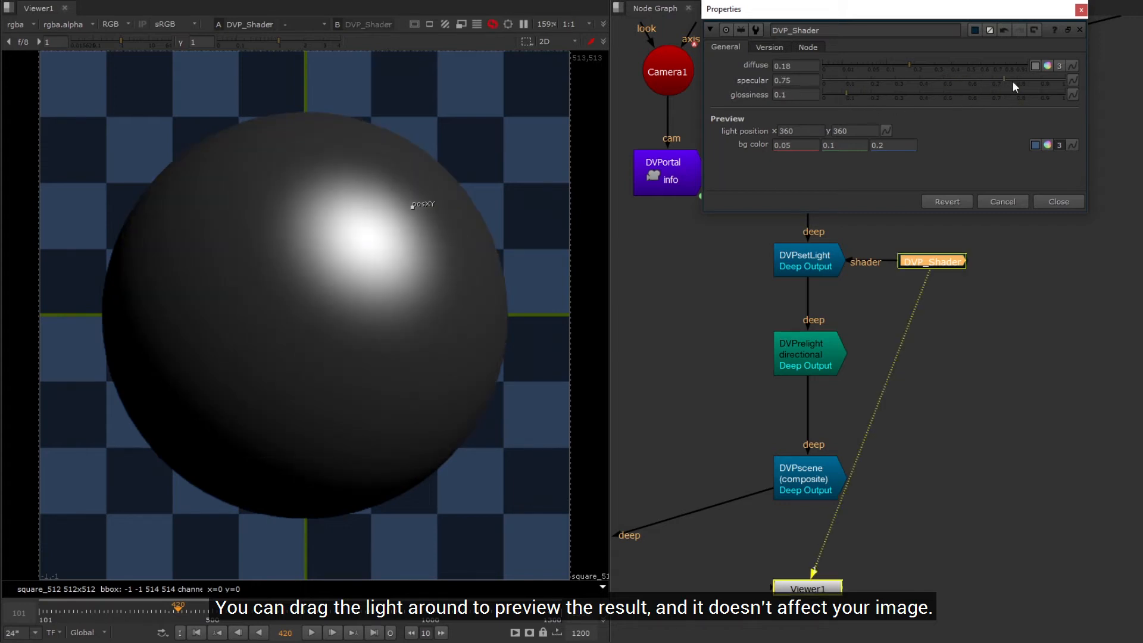
{"action": "left_click_drag", "start_coordinate": [1013, 80], "coordinate": [967, 80]}
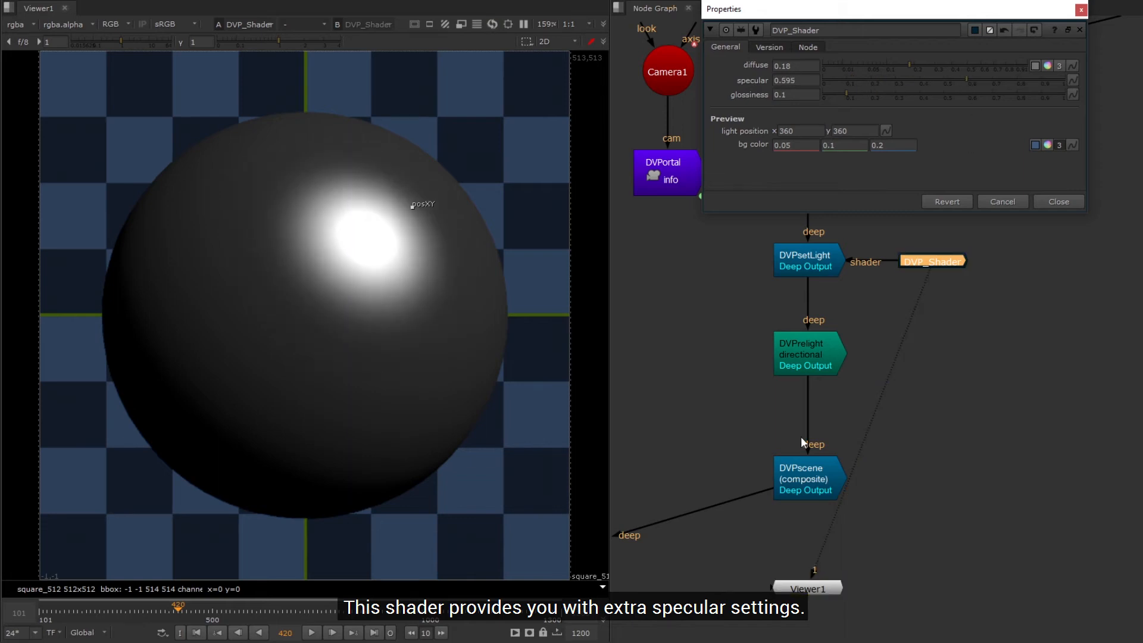
- View the DVPscene output and set DVP_Shader's glossiness to 0.03
{"action": "left_click_drag", "start_coordinate": [883, 399], "coordinate": [813, 473]}
{"action": "key", "text": "f"}
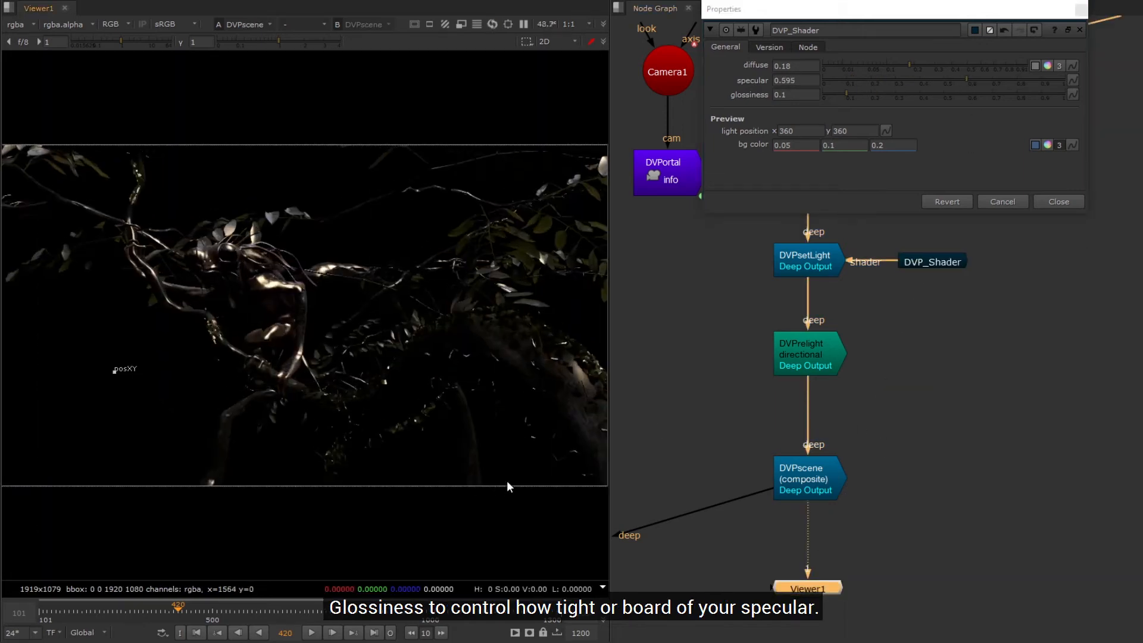
{"action": "left_click", "coordinate": [960, 457]}
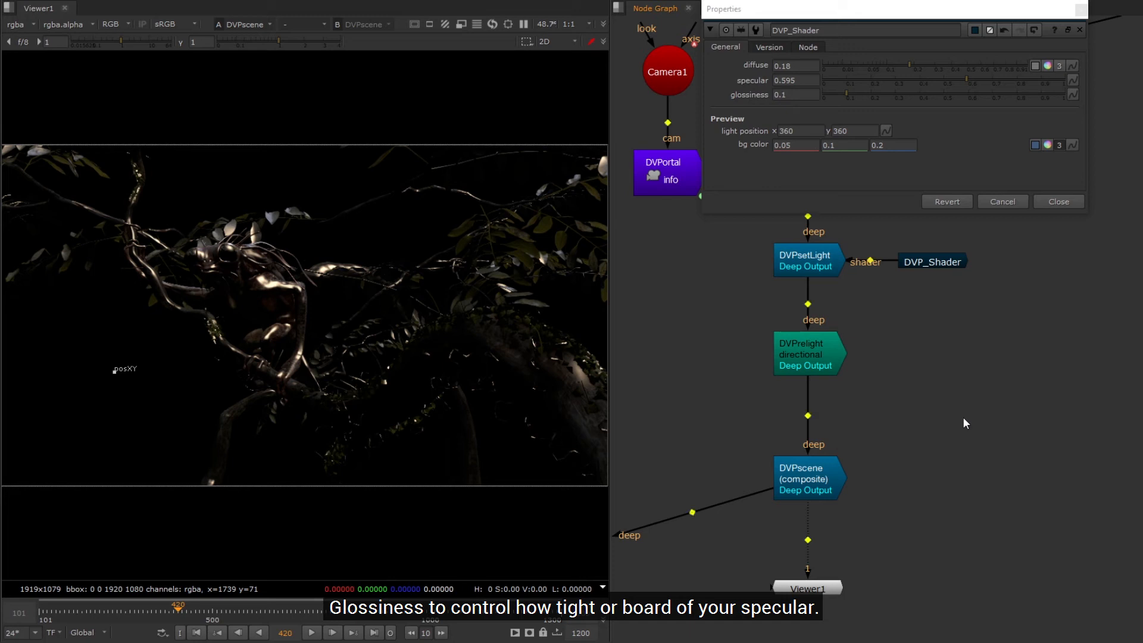
{"action": "left_click_drag", "start_coordinate": [846, 93], "coordinate": [829, 94]}
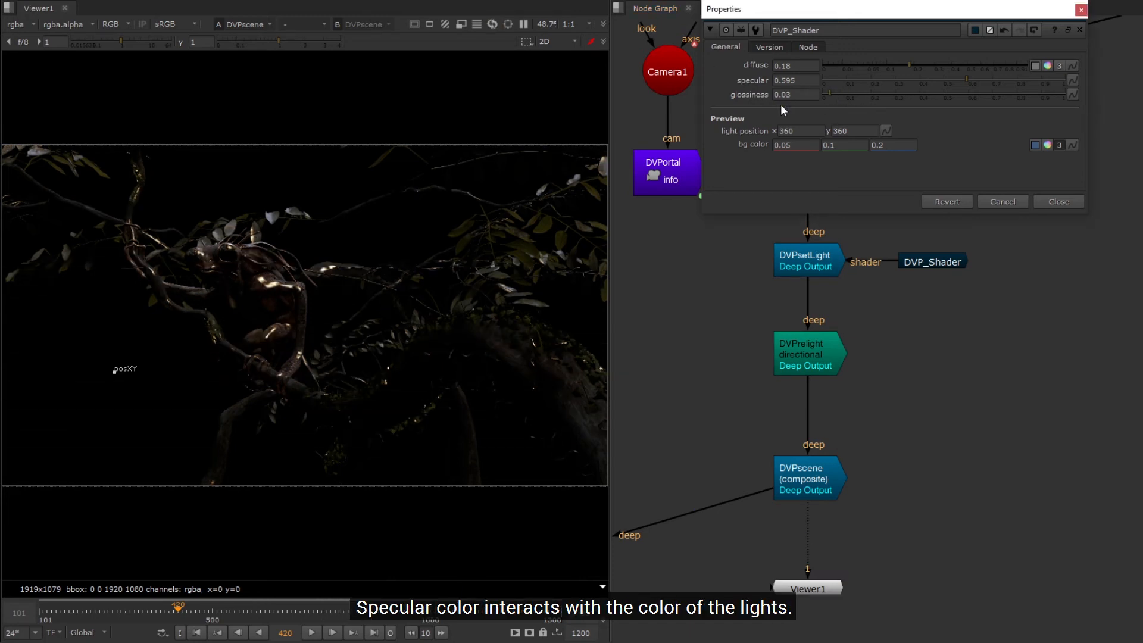
- Vary DVP_Shader's specular between 0.875 and 0.56, test a glossiness of 0.69, and return the glossiness to a low value
{"action": "scroll", "coordinate": [340, 302], "scroll_direction": "up", "scroll_amount": 2}
{"action": "left_click_drag", "start_coordinate": [990, 78], "coordinate": [1043, 73]}
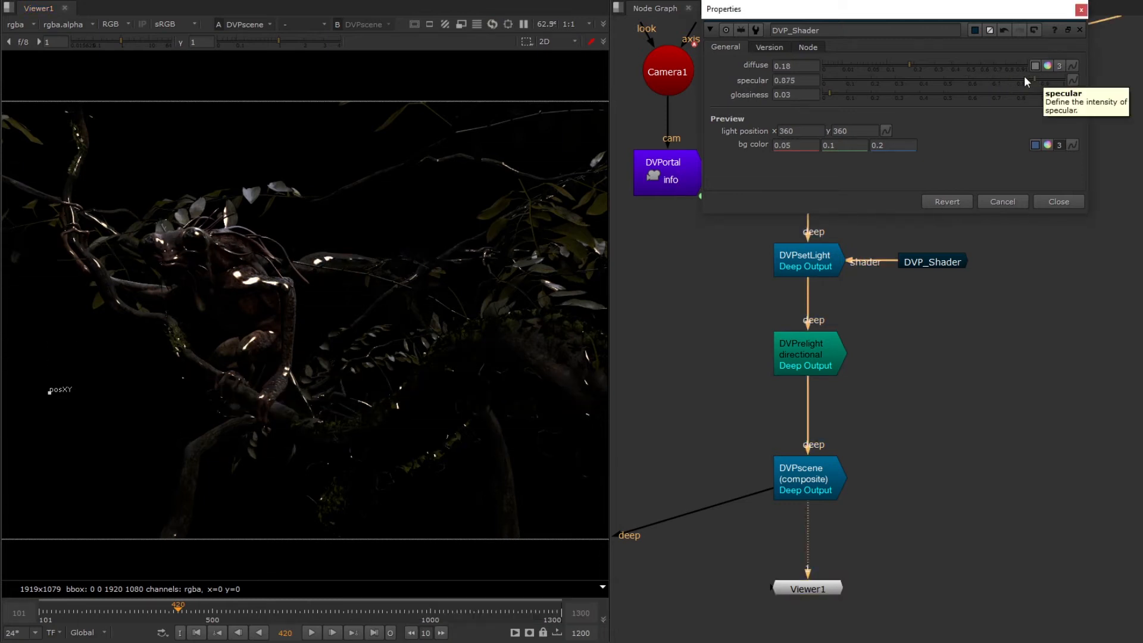
{"action": "left_click_drag", "start_coordinate": [861, 93], "coordinate": [959, 80]}
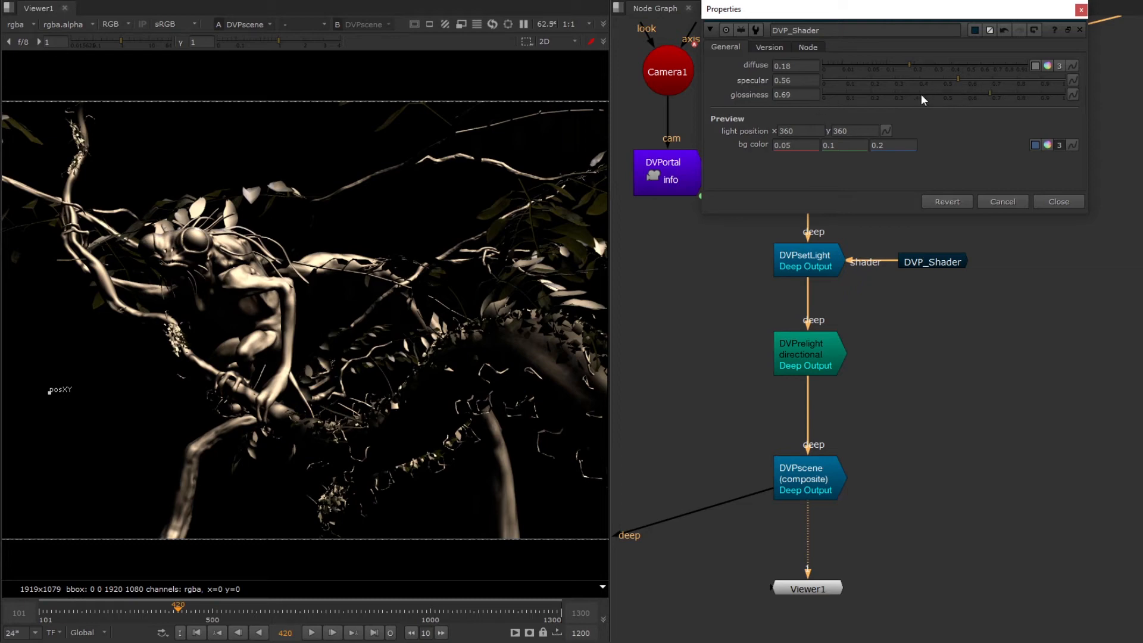
{"action": "left_click", "coordinate": [843, 93]}
{"action": "left_click", "coordinate": [978, 80]}
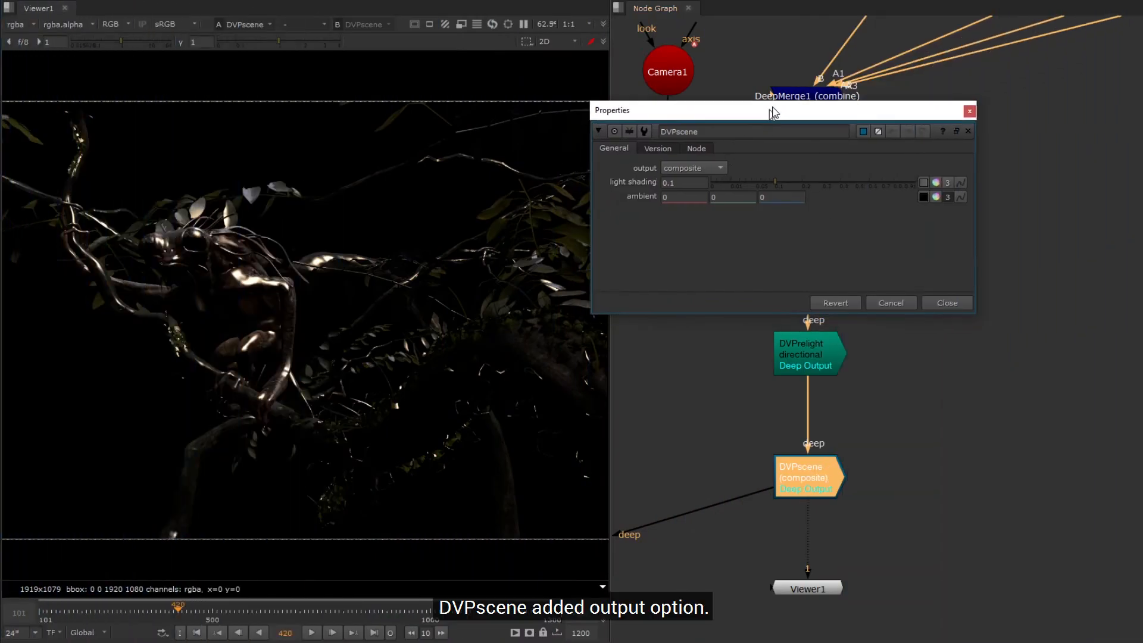
- Switch DVPscene's output through rawlight pass, shader pass and extra pass to compare the results
{"action": "left_click", "coordinate": [716, 160]}
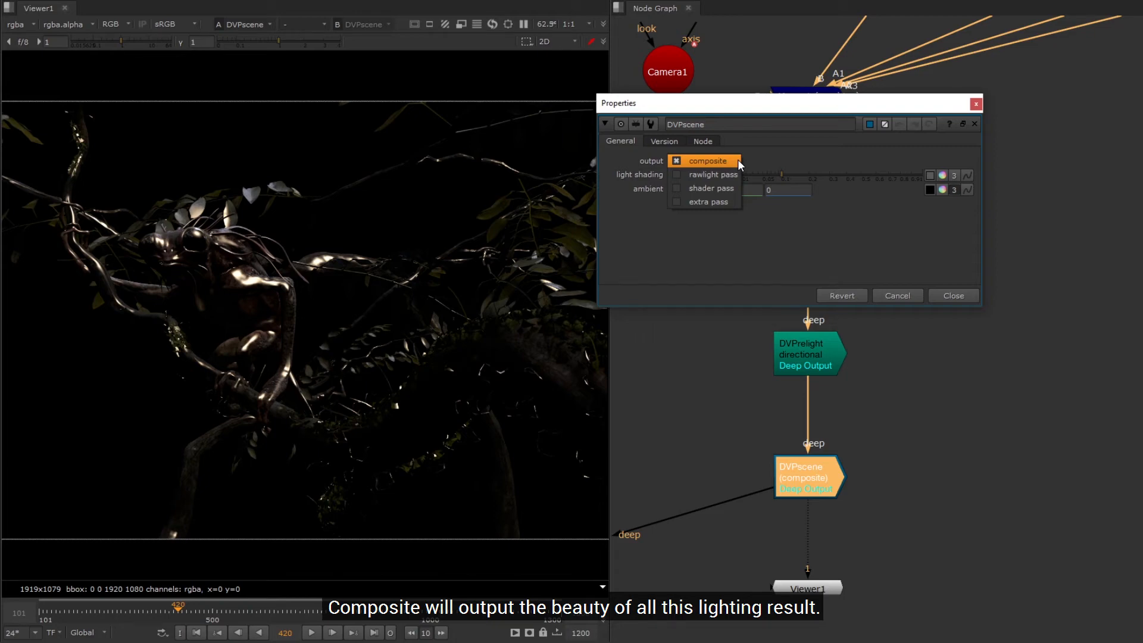
{"action": "left_click", "coordinate": [735, 172]}
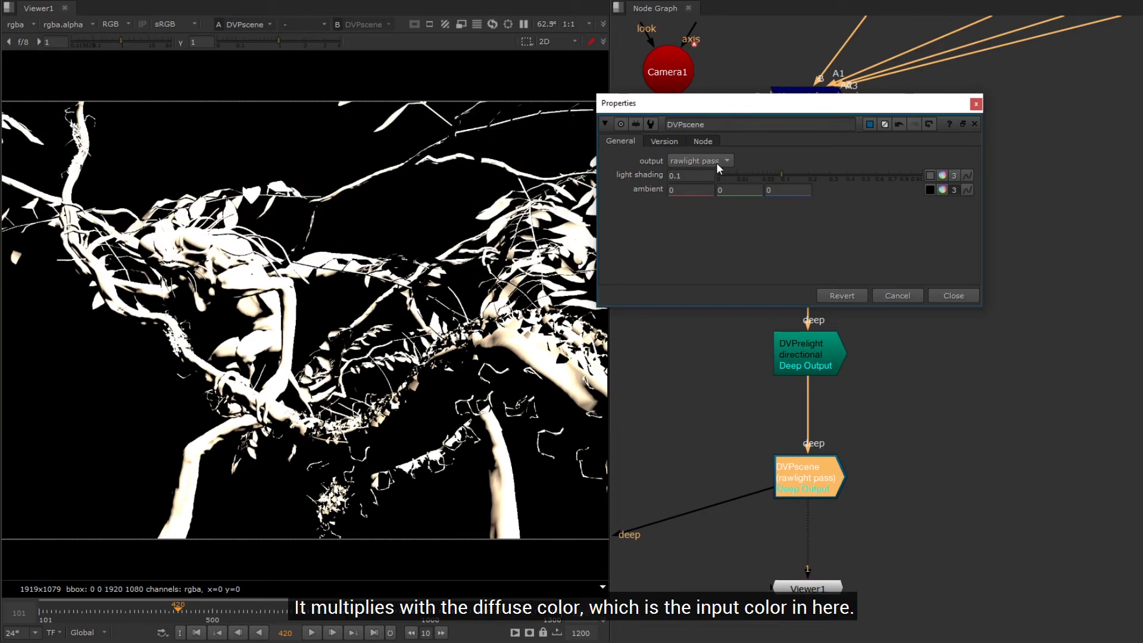
{"action": "left_click", "coordinate": [716, 163]}
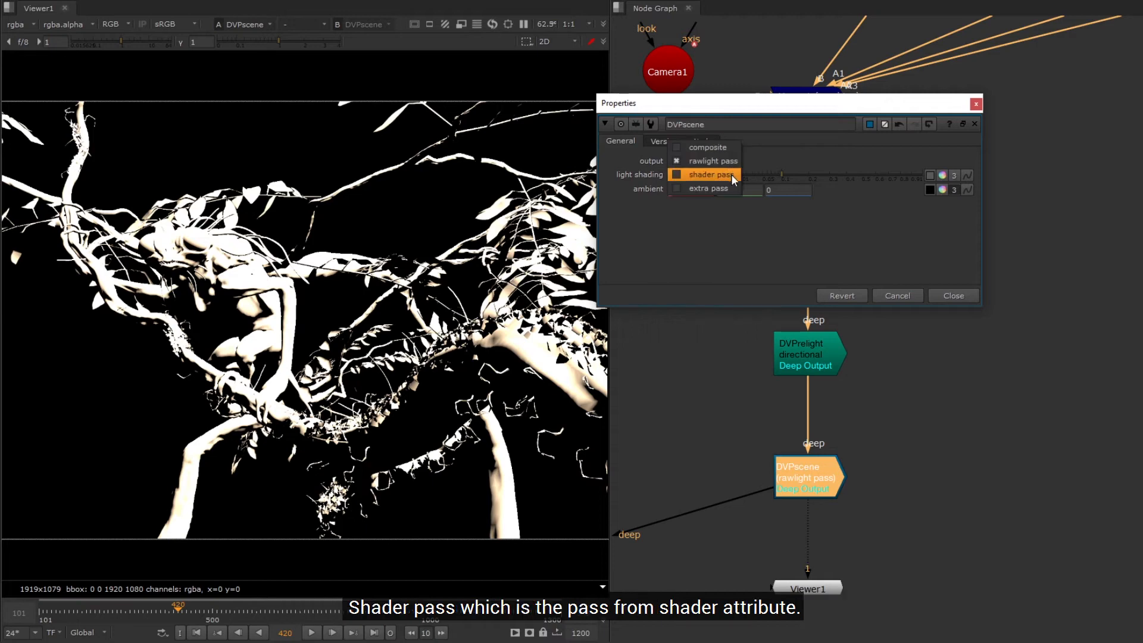
{"action": "left_click", "coordinate": [731, 173]}
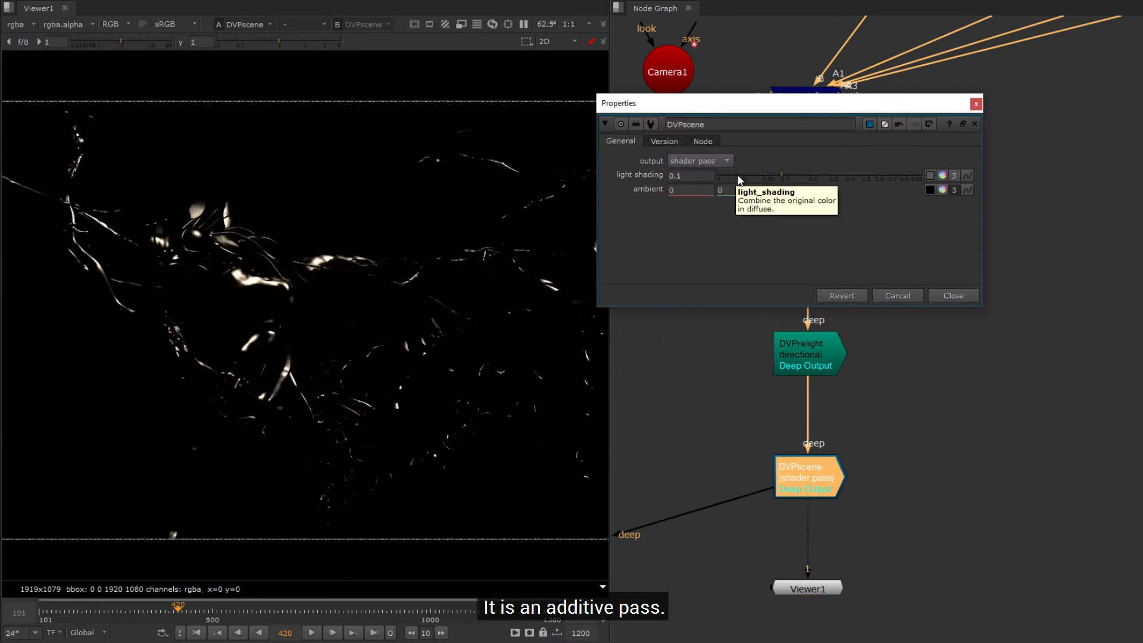
{"action": "left_click", "coordinate": [722, 161]}
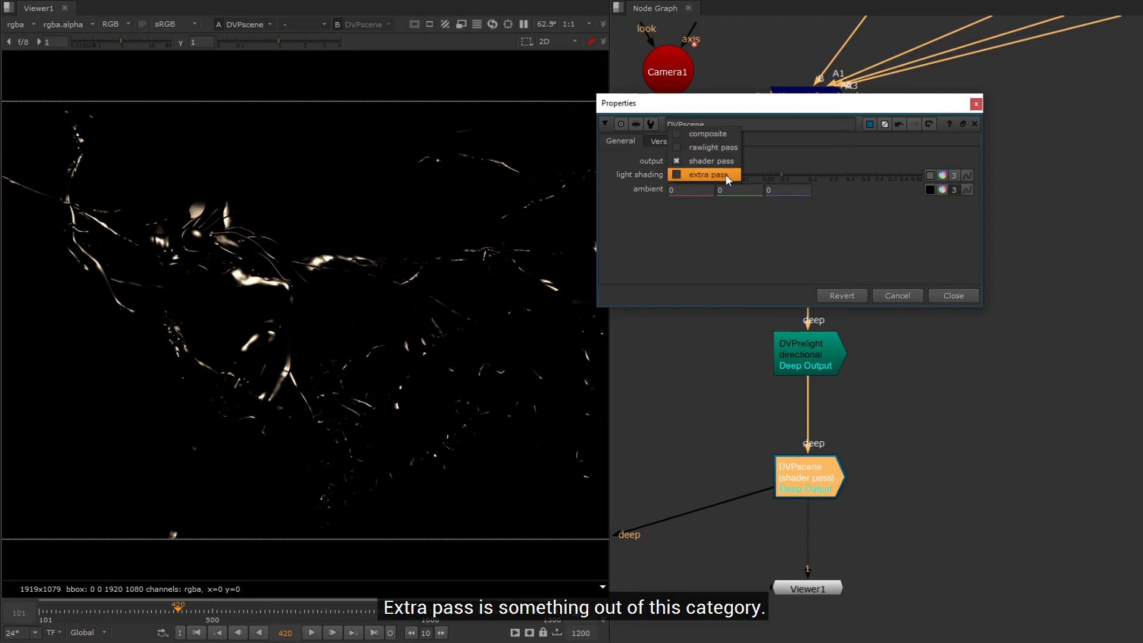
{"action": "left_click", "coordinate": [730, 177]}
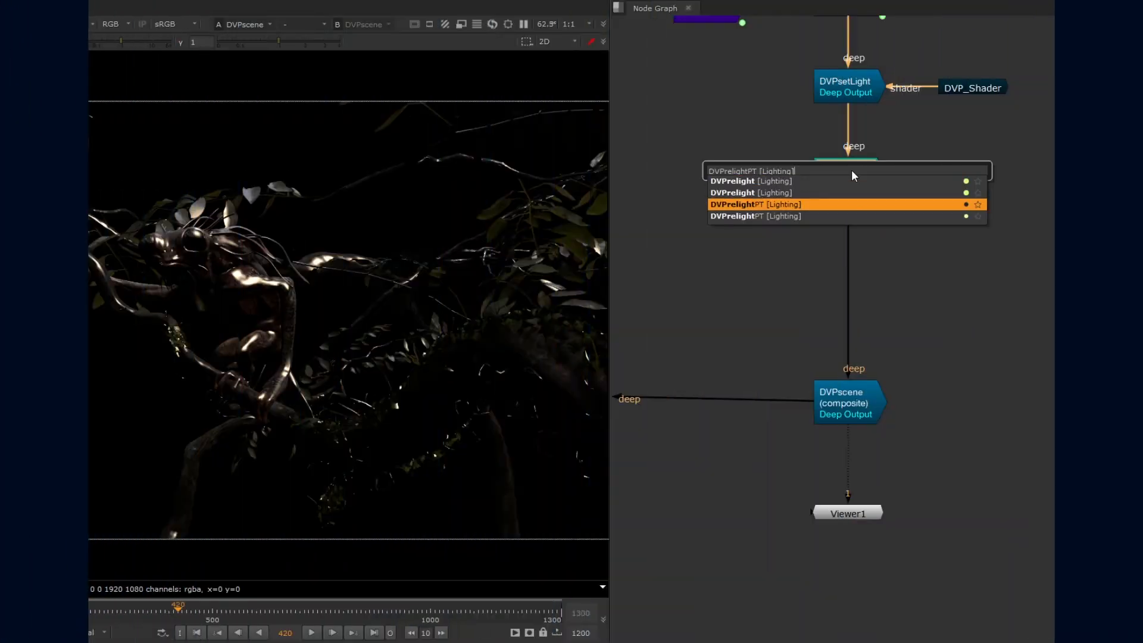
- Add a DVPrelightPT point light, move it in 3D to about x 2.9, z 6.6, and set its uniform scale to 10
{"action": "key", "text": "Return"}
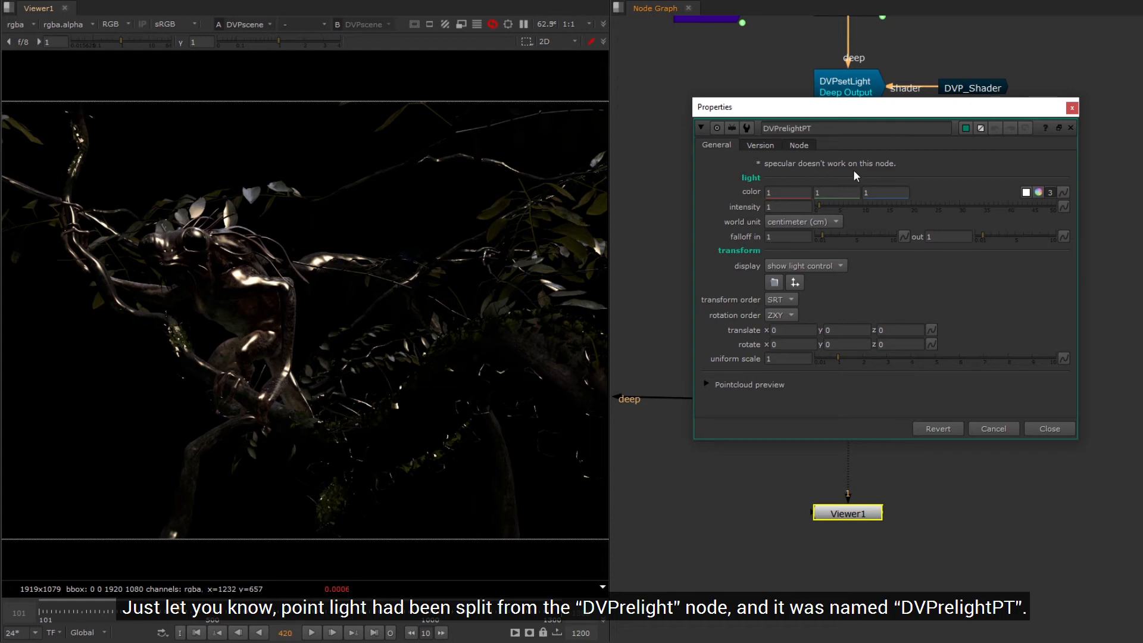
{"action": "key", "text": "Tab"}
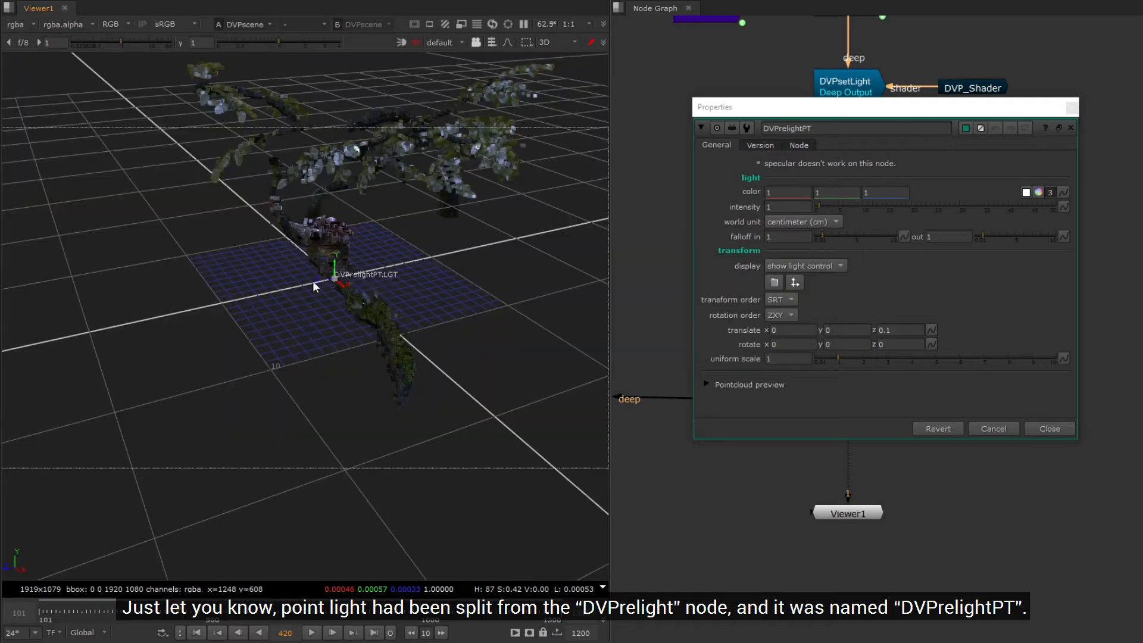
{"action": "left_click_drag", "start_coordinate": [319, 279], "coordinate": [241, 297]}
{"action": "left_click_drag", "start_coordinate": [273, 302], "coordinate": [286, 318]}
{"action": "left_click", "coordinate": [801, 358]}
{"action": "type", "text": "0"}
{"action": "key", "text": "Return"}
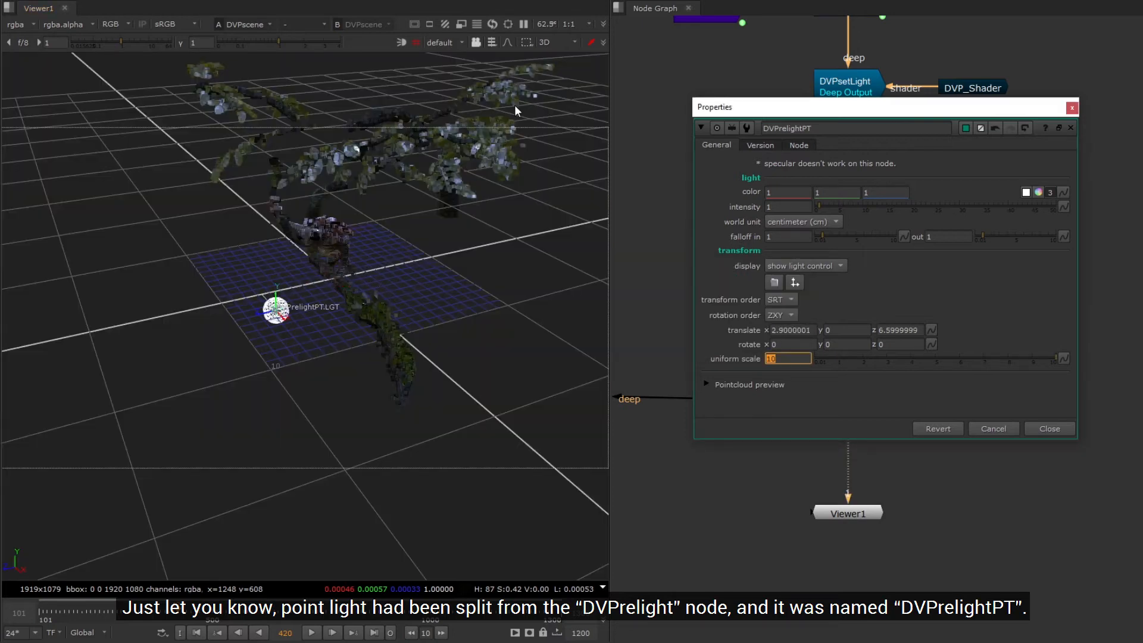
- Reposition the DVPrelightPT light near the creature at about x 1.8, y 3.38, z 2.84 and return to the 2D image
{"action": "left_click", "coordinate": [492, 42]}
{"action": "left_click_drag", "start_coordinate": [381, 286], "coordinate": [357, 226], "text": "ctrl"}
{"action": "scroll", "coordinate": [357, 179], "scroll_direction": "up", "scroll_amount": 5}
{"action": "left_click_drag", "start_coordinate": [331, 138], "coordinate": [357, 251]}
{"action": "left_click", "coordinate": [796, 281]}
{"action": "left_click", "coordinate": [833, 295]}
{"action": "left_click", "coordinate": [492, 43]}
{"action": "left_click", "coordinate": [503, 56]}
{"action": "left_click_drag", "start_coordinate": [341, 187], "coordinate": [304, 206]}
{"action": "left_click_drag", "start_coordinate": [381, 215], "coordinate": [432, 147], "text": "ctrl"}
{"action": "key", "text": "Tab"}
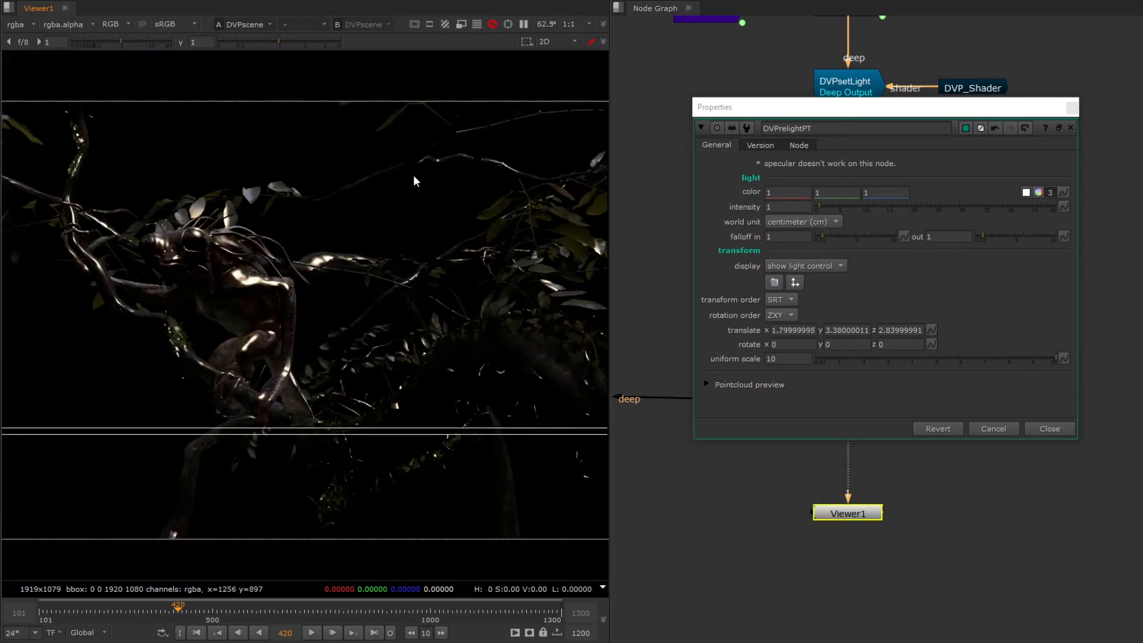
- Set the DVPrelightPT light color's temperature to 1 and close the color and properties windows
{"action": "left_click", "coordinate": [1038, 192]}
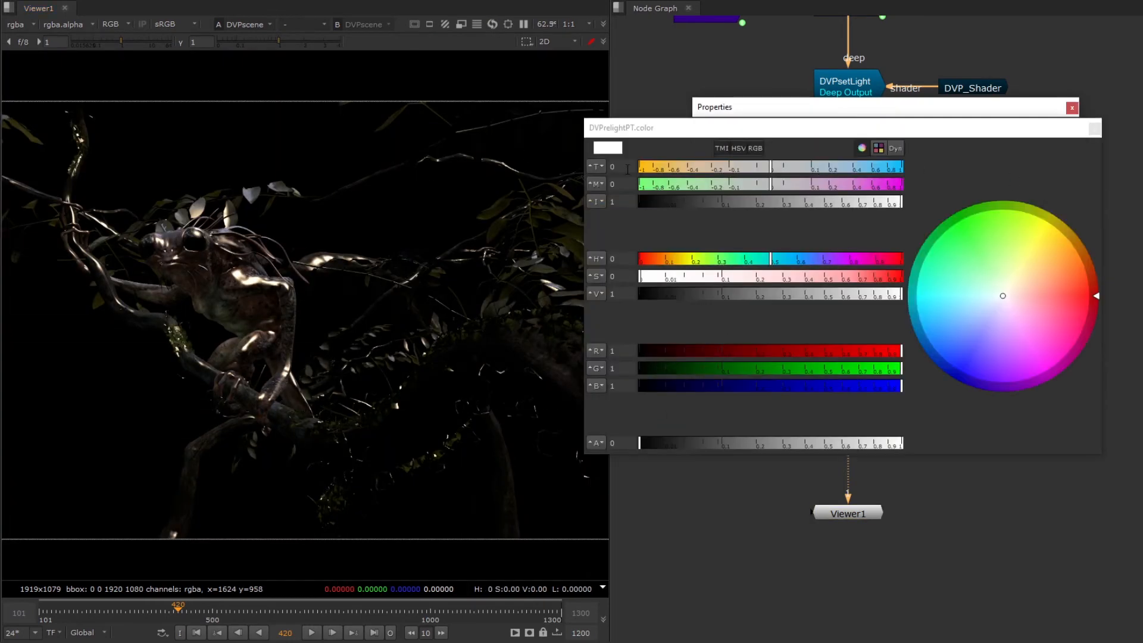
{"action": "left_click_drag", "start_coordinate": [624, 168], "coordinate": [517, 133]}
{"action": "type", "text": "1"}
{"action": "key", "text": "Return"}
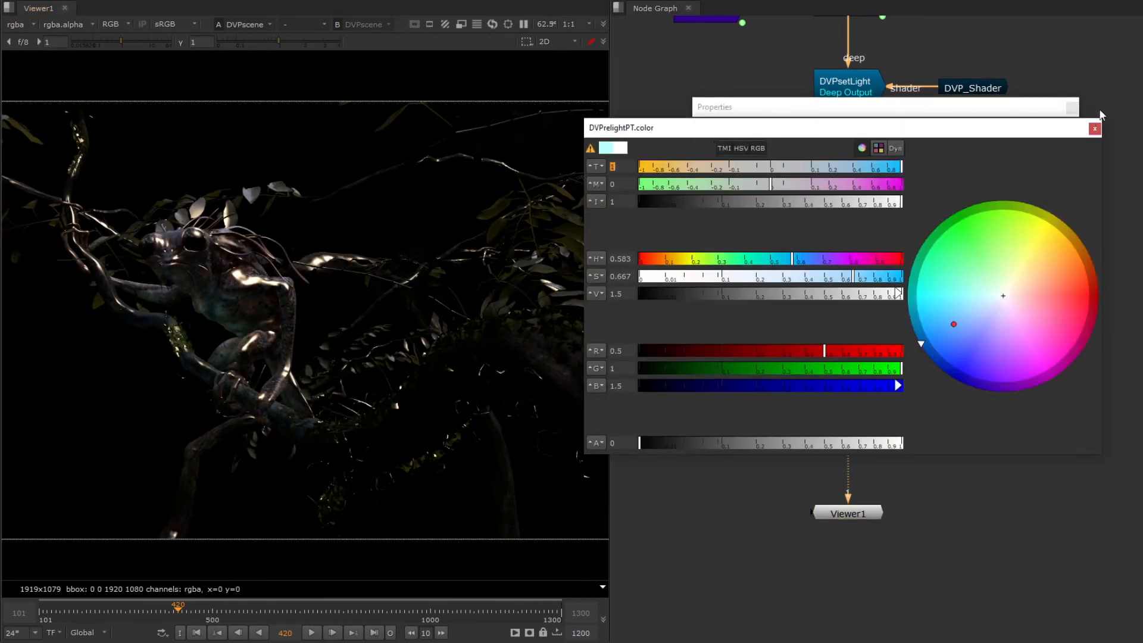
{"action": "left_click", "coordinate": [1095, 129]}
{"action": "left_click", "coordinate": [1072, 107]}
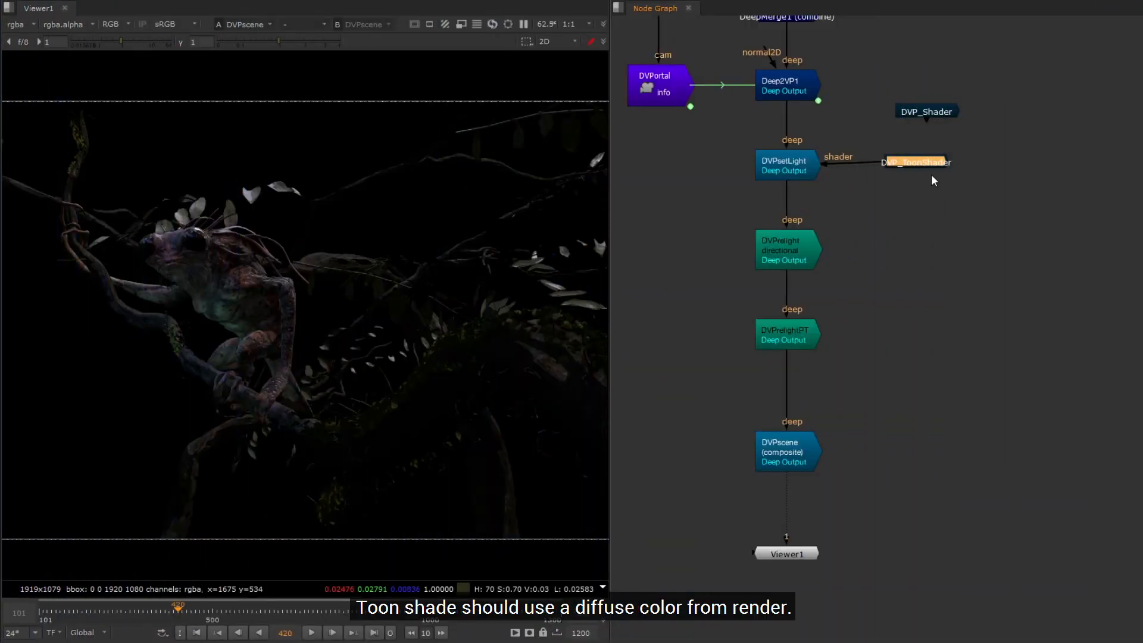
- View DeepMerge1's output and shift the Viewer1 node aside in the node graph
{"action": "scroll", "coordinate": [931, 175], "scroll_direction": "down", "scroll_amount": 3}
{"action": "middle_click_drag", "start_coordinate": [884, 191], "coordinate": [766, 321]}
{"action": "left_click_drag", "start_coordinate": [857, 230], "coordinate": [665, 172]}
{"action": "key", "text": "1"}
{"action": "left_click", "coordinate": [719, 527]}
{"action": "left_click_drag", "start_coordinate": [720, 528], "coordinate": [780, 526]}
- Disable all the DeepRecolor nodes in the branches feeding DeepMerge1 to get the diffuse color
{"action": "middle_click_drag", "start_coordinate": [938, 202], "coordinate": [827, 421]}
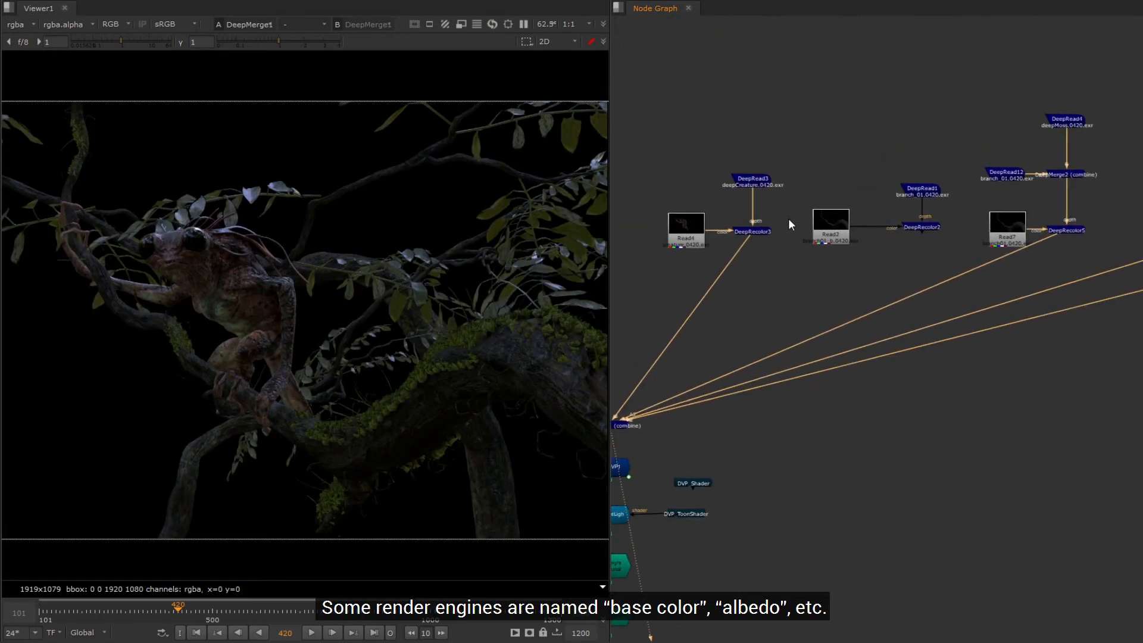
{"action": "left_click", "coordinate": [763, 230]}
{"action": "middle_click_drag", "start_coordinate": [943, 228], "coordinate": [831, 224]}
{"action": "left_click", "coordinate": [818, 222], "text": "shift"}
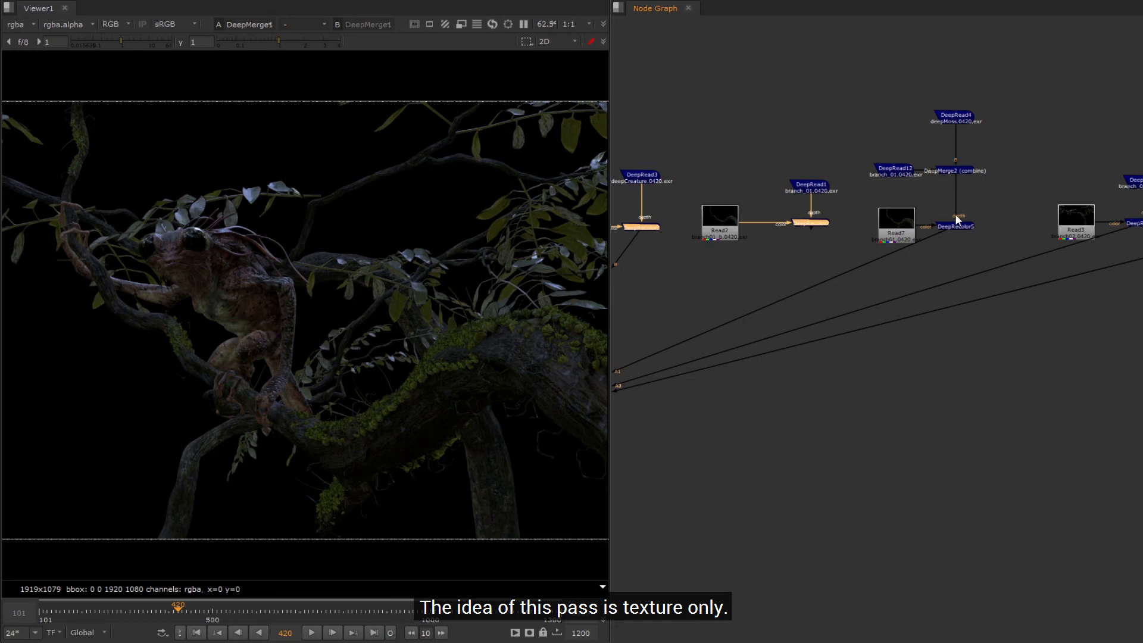
{"action": "middle_click_drag", "start_coordinate": [985, 220], "coordinate": [862, 211]}
{"action": "left_click", "coordinate": [848, 225], "text": "shift"}
{"action": "middle_click_drag", "start_coordinate": [1071, 200], "coordinate": [957, 200]}
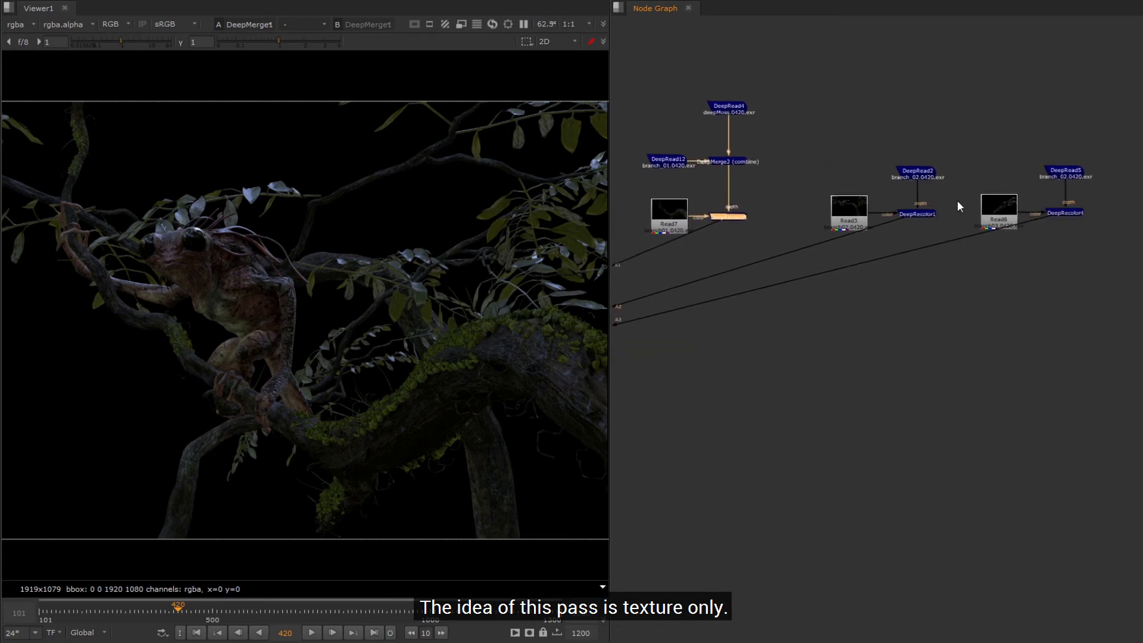
{"action": "left_click", "coordinate": [917, 213], "text": "shift"}
{"action": "left_click", "coordinate": [1068, 212], "text": "shift"}
{"action": "scroll", "coordinate": [844, 280], "scroll_direction": "down", "scroll_amount": 5}
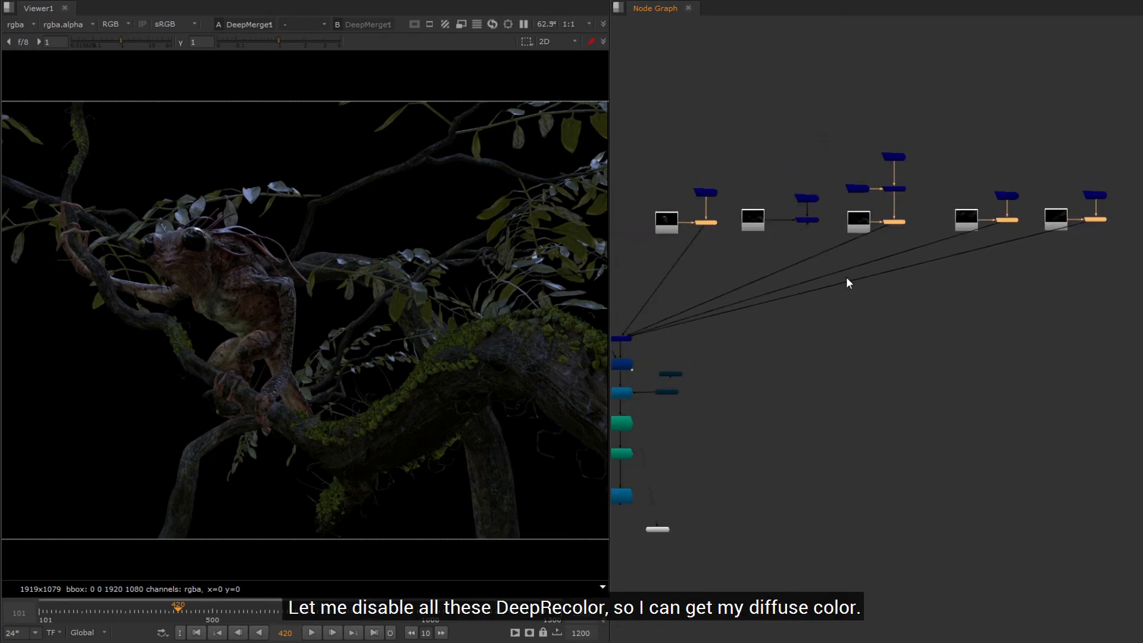
{"action": "key", "text": "d"}
- Preview DVP_ToonShader with its properties open and move the preview light to about x 343, y 379
{"action": "middle_click_drag", "start_coordinate": [738, 373], "coordinate": [884, 266]}
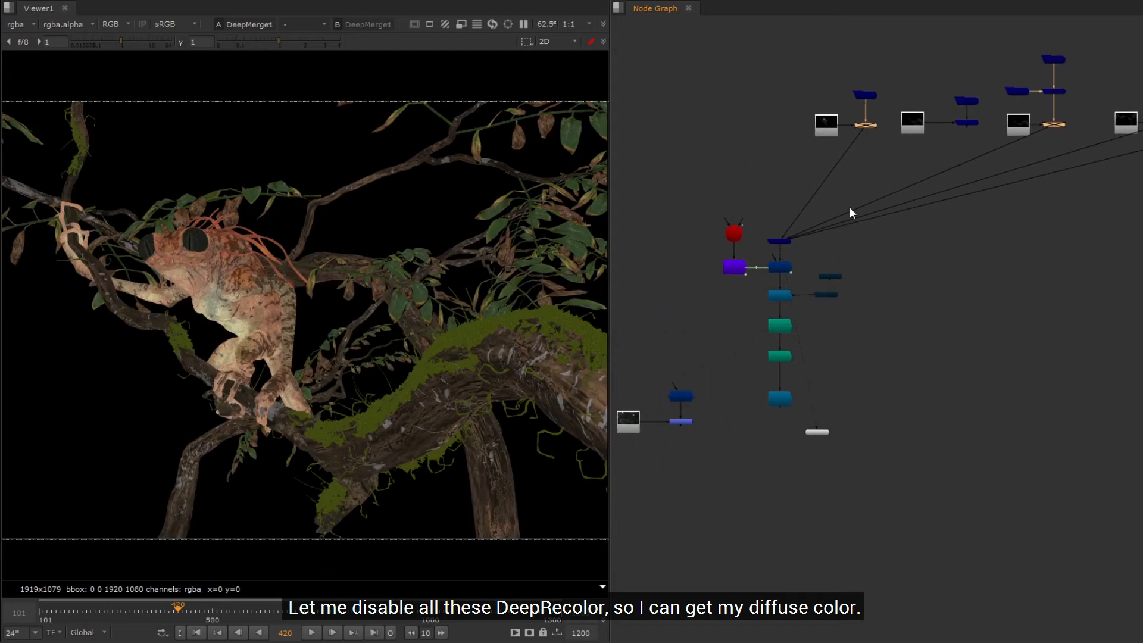
{"action": "scroll", "coordinate": [780, 410], "scroll_direction": "up", "scroll_amount": 6}
{"action": "left_click", "coordinate": [804, 393]}
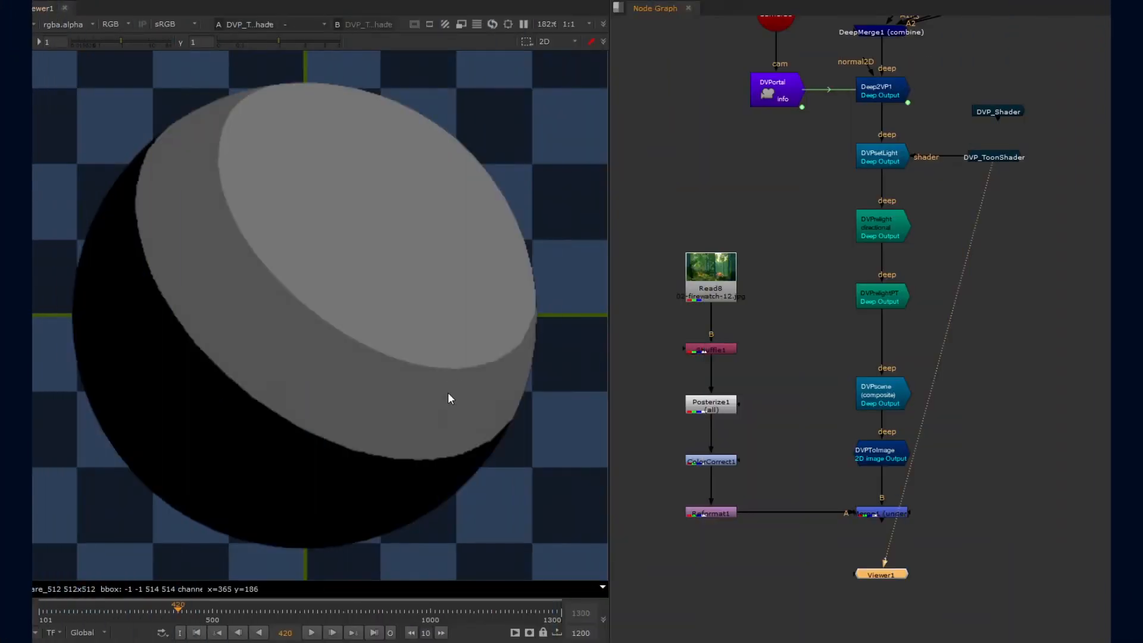
{"action": "scroll", "coordinate": [458, 394], "scroll_direction": "down", "scroll_amount": 2}
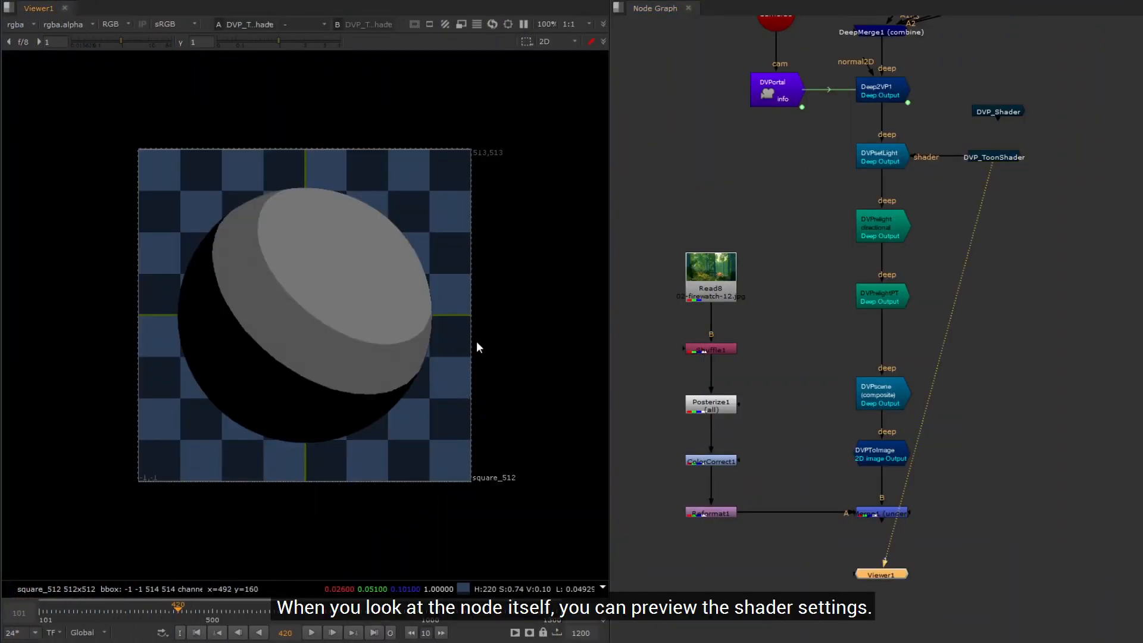
{"action": "double_click", "coordinate": [994, 158]}
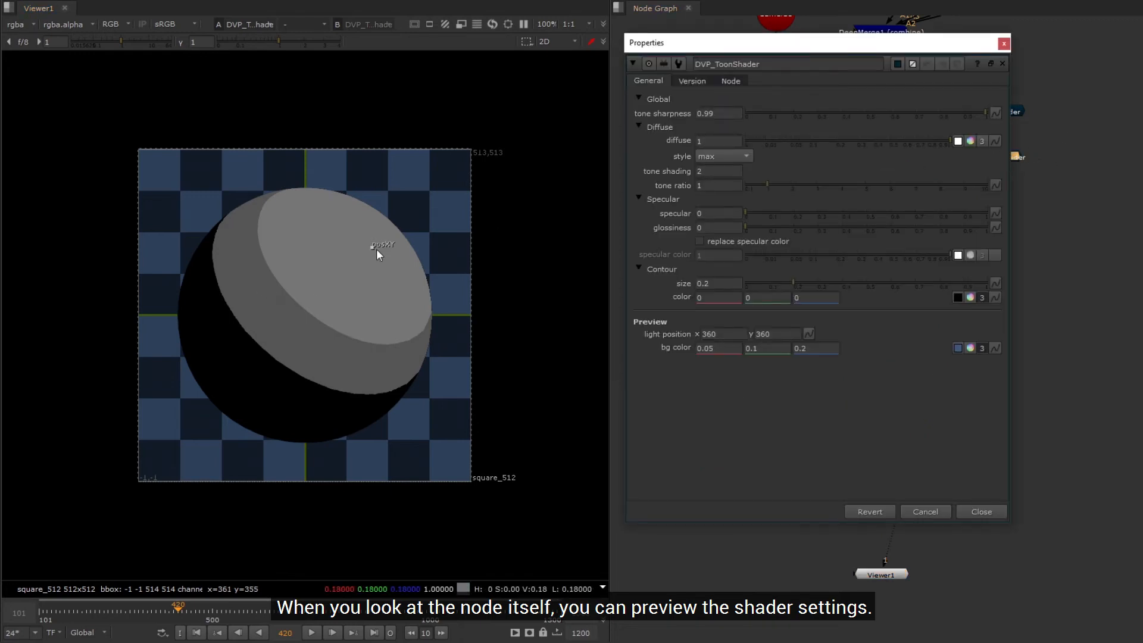
{"action": "mouse_move", "coordinate": [373, 249]}
{"action": "left_mouse_down"}
{"action": "mouse_move", "coordinate": [217, 334]}
{"action": "mouse_move", "coordinate": [391, 428]}
{"action": "mouse_move", "coordinate": [345, 186]}
{"action": "mouse_move", "coordinate": [199, 265]}
{"action": "mouse_move", "coordinate": [361, 234]}
{"action": "left_mouse_up"}
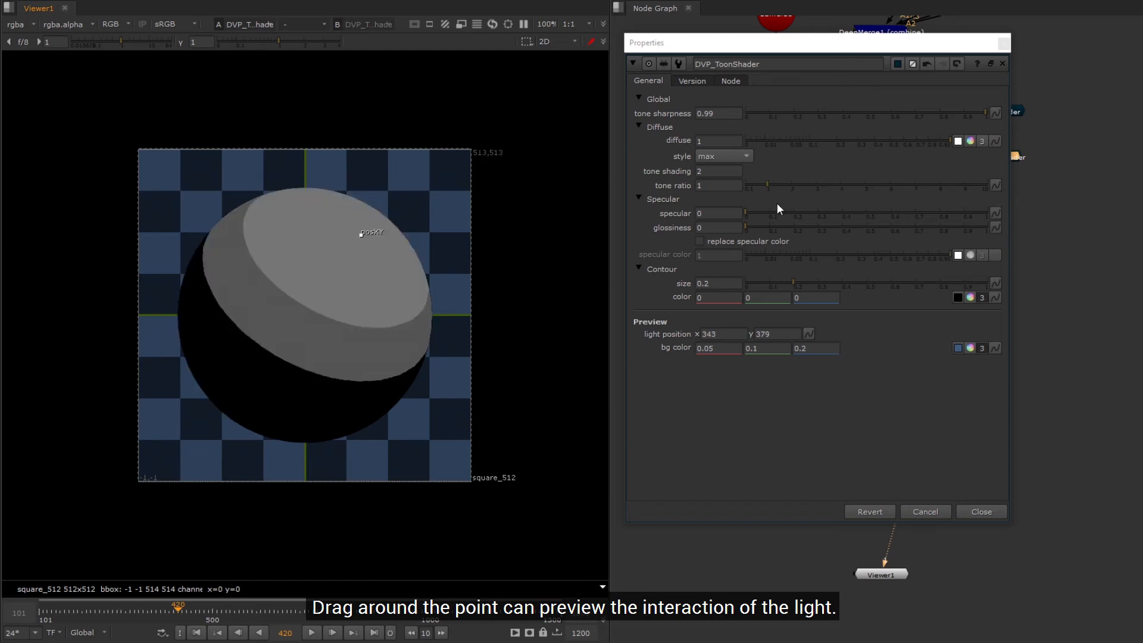
- Set the toon shader's specular to 1 and glossiness to 0.195, and move the preview light to about x 334, y 357
{"action": "left_click_drag", "start_coordinate": [757, 227], "coordinate": [897, 212]}
{"action": "left_click", "coordinate": [837, 212]}
{"action": "left_click_drag", "start_coordinate": [819, 228], "coordinate": [1044, 206]}
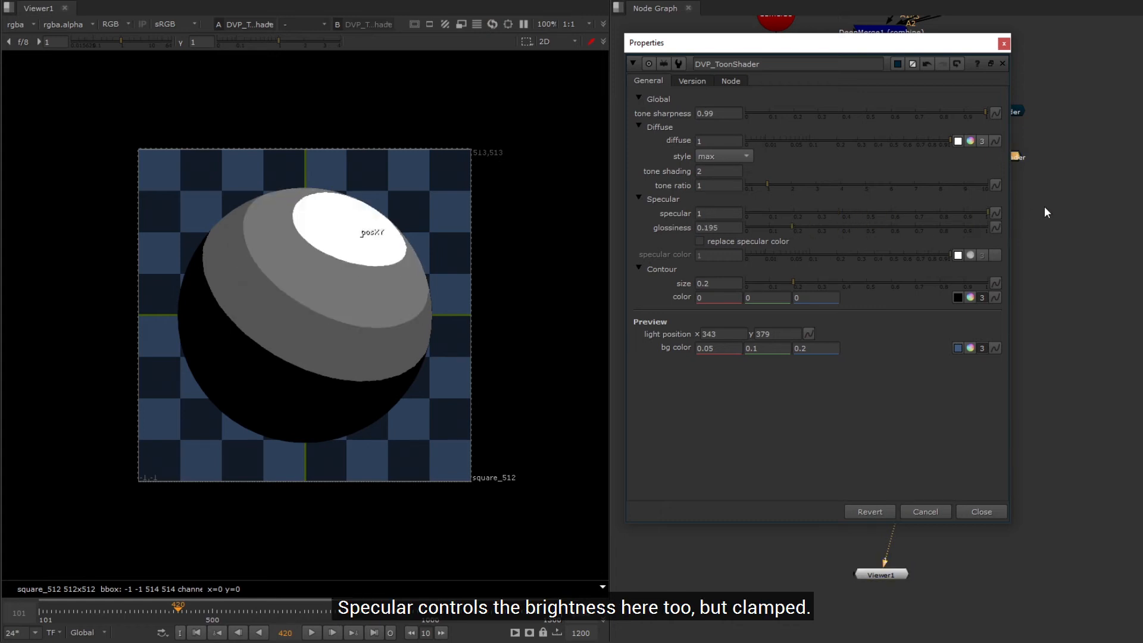
{"action": "mouse_move", "coordinate": [374, 253]}
{"action": "left_mouse_down"}
{"action": "mouse_move", "coordinate": [166, 391]}
{"action": "mouse_move", "coordinate": [370, 260]}
{"action": "mouse_move", "coordinate": [348, 256]}
{"action": "mouse_move", "coordinate": [358, 253]}
{"action": "left_mouse_up"}
- Try different tone shading values, including 3, and a tone ratio of 0.95, returning them to 2 and 1
{"action": "double_click", "coordinate": [725, 172]}
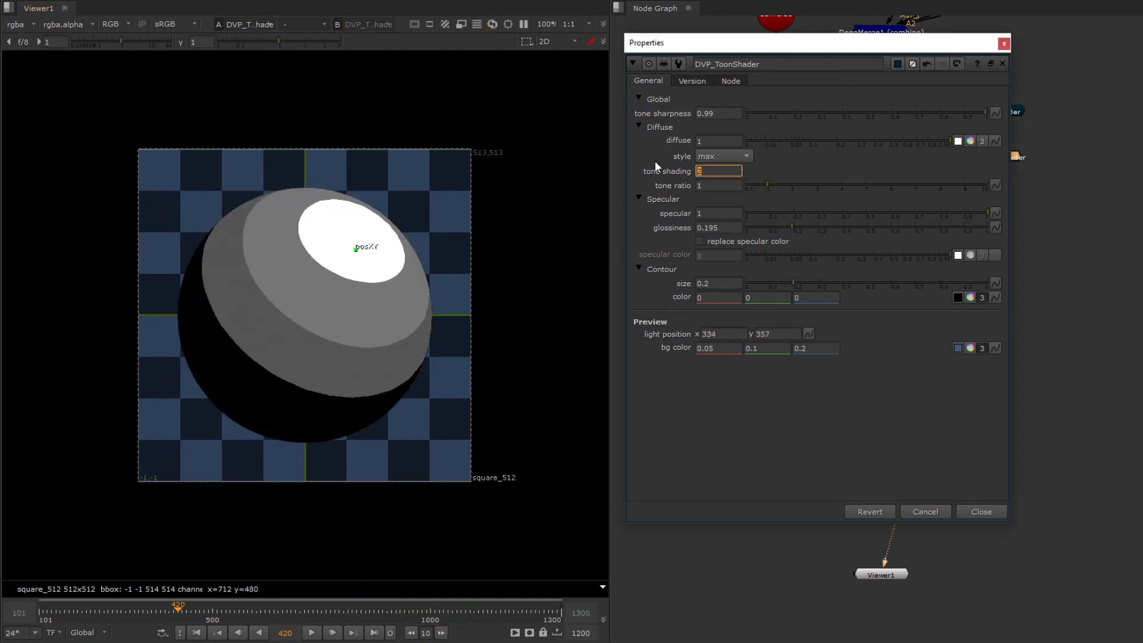
{"action": "type", "text": "3"}
{"action": "key", "text": "Return"}
{"action": "key", "text": "Up"}
{"action": "key", "text": "Down"}
{"action": "key", "text": "Down"}
{"action": "key", "text": "Down"}
{"action": "key", "text": "Up"}
{"action": "key", "text": "Up"}
{"action": "key", "text": "Up"}
{"action": "key", "text": "Up"}
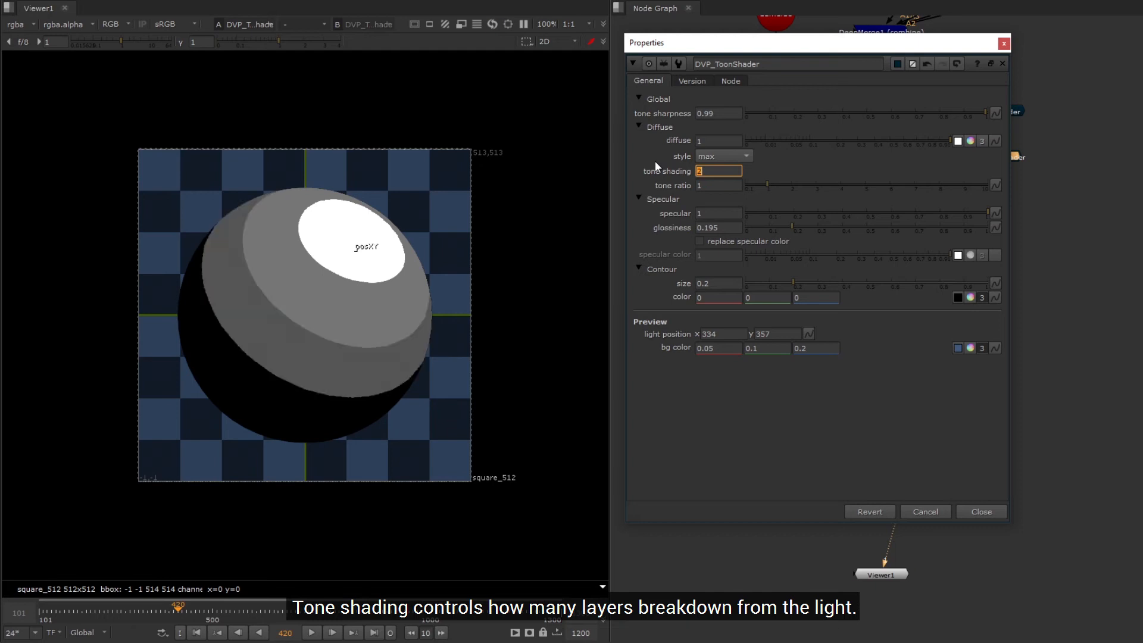
{"action": "key", "text": "Down"}
{"action": "key", "text": "Down"}
{"action": "key", "text": "Down"}
{"action": "mouse_move", "coordinate": [771, 183]}
{"action": "left_mouse_down"}
{"action": "mouse_move", "coordinate": [866, 184]}
{"action": "mouse_move", "coordinate": [742, 188]}
{"action": "mouse_move", "coordinate": [767, 185]}
{"action": "left_mouse_up"}
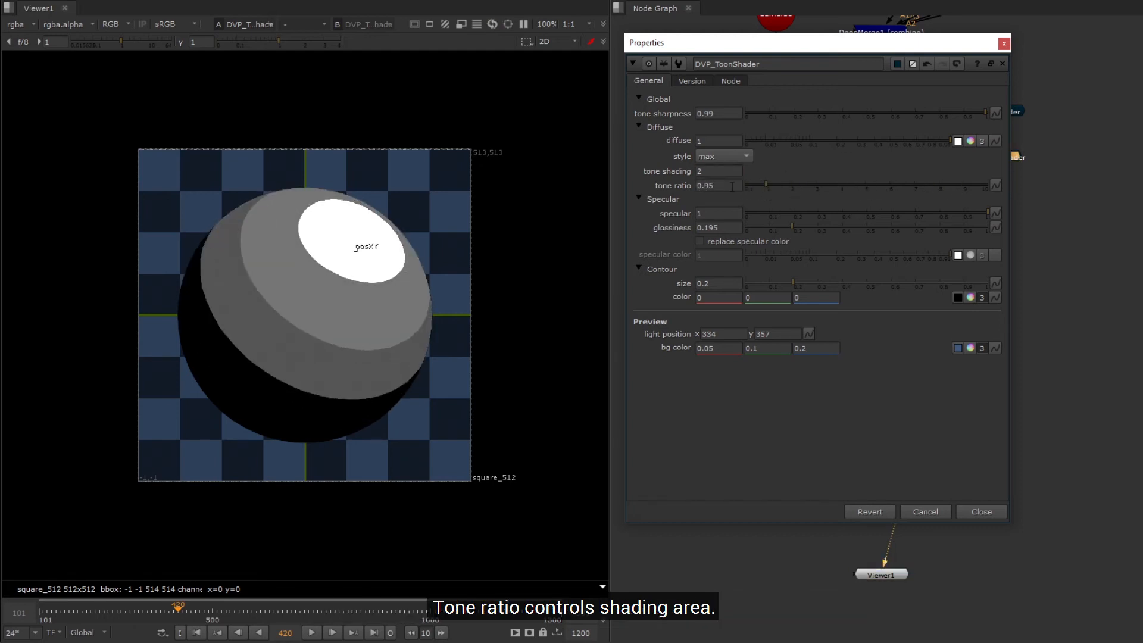
- Increase the toon shader's contour size to about 0.365, test a lower tone sharpness, and close the properties
{"action": "left_click_drag", "start_coordinate": [793, 283], "coordinate": [834, 281]}
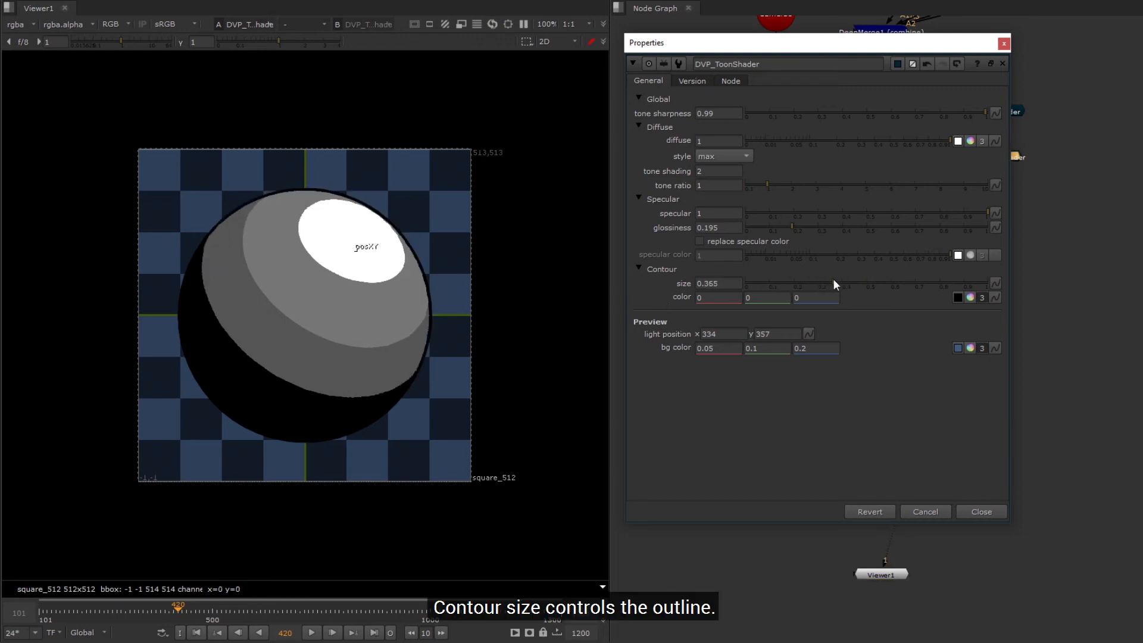
{"action": "mouse_move", "coordinate": [969, 113]}
{"action": "left_mouse_down"}
{"action": "mouse_move", "coordinate": [812, 112]}
{"action": "mouse_move", "coordinate": [926, 114]}
{"action": "left_mouse_up"}
{"action": "left_click", "coordinate": [993, 511]}
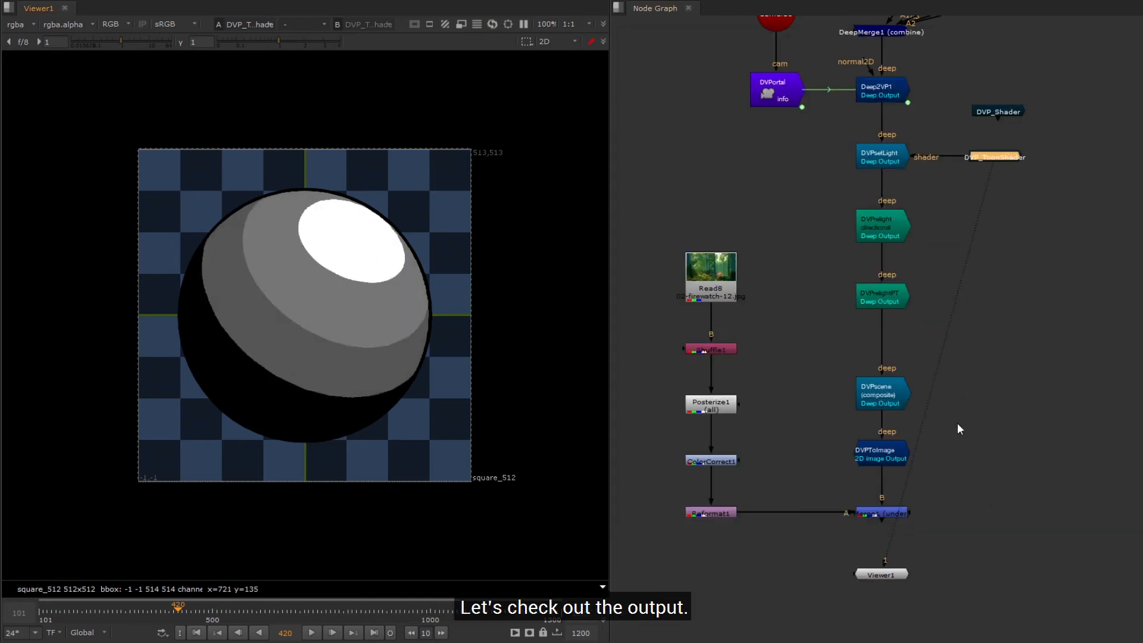
- View the Merge1 output to check the toon-shaded composite over the forest background
{"action": "left_click", "coordinate": [882, 513]}
{"action": "key", "text": "1"}
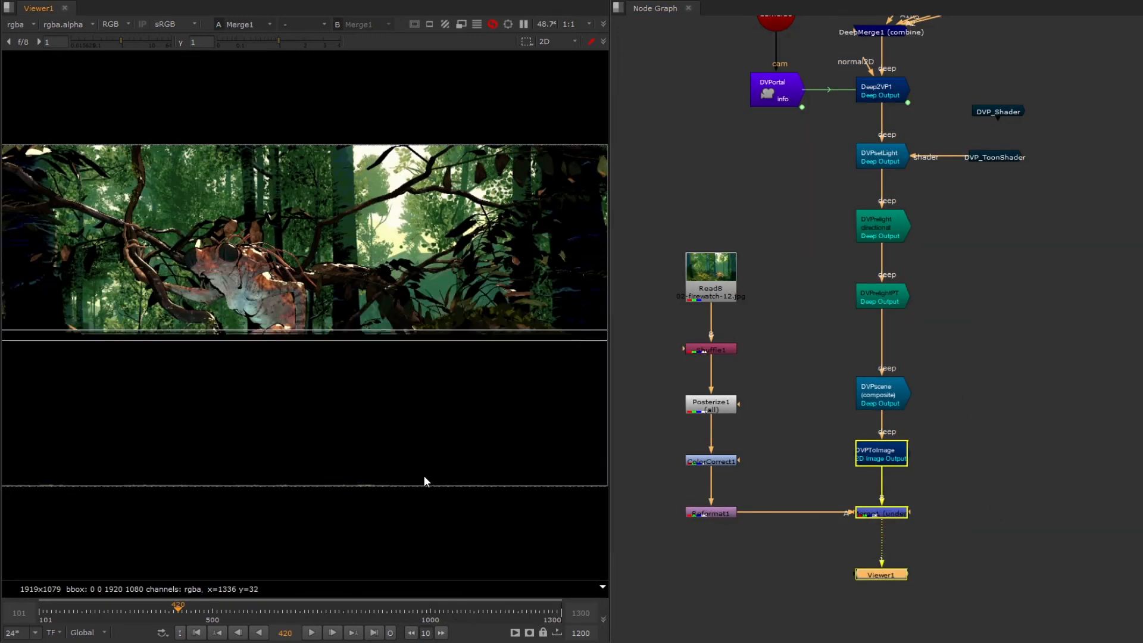
- Add a second viewer connected to DVP_ToonShader and place it in a split pane beneath Viewer1
{"action": "left_click", "coordinate": [1031, 397]}
{"action": "key", "text": "ctrl+i"}
{"action": "left_click_drag", "start_coordinate": [1052, 399], "coordinate": [997, 158]}
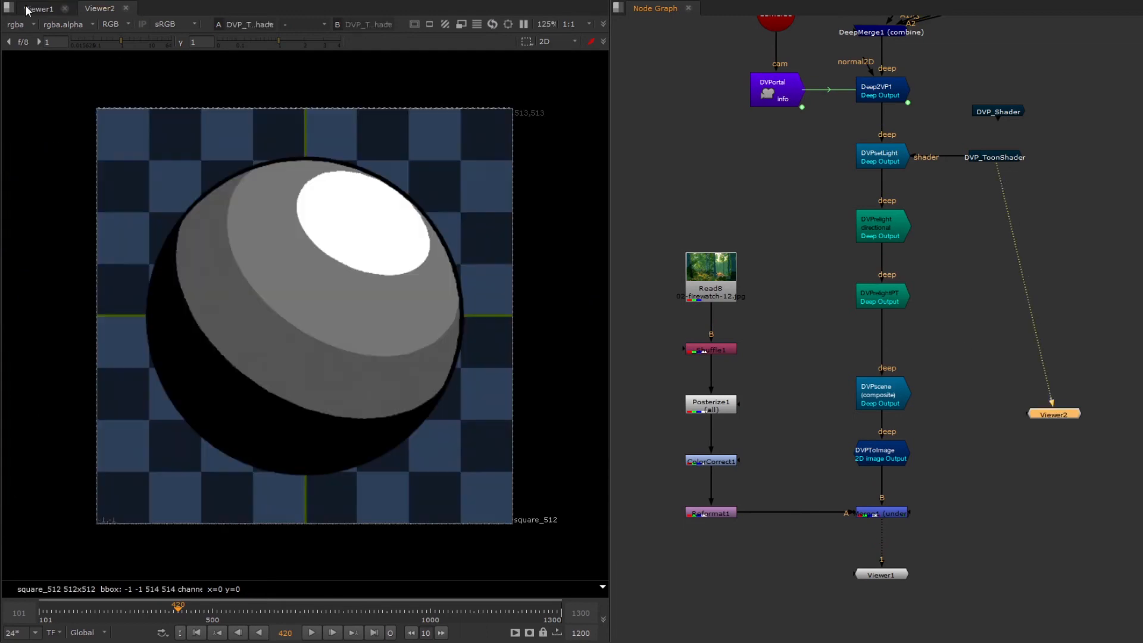
{"action": "left_click", "coordinate": [8, 8]}
{"action": "left_click", "coordinate": [37, 40]}
{"action": "left_click_drag", "start_coordinate": [96, 8], "coordinate": [150, 412]}
- Open DVP_ToonShader's properties, set the contour size to about 0.405, and enable replacing the specular color
{"action": "double_click", "coordinate": [995, 157]}
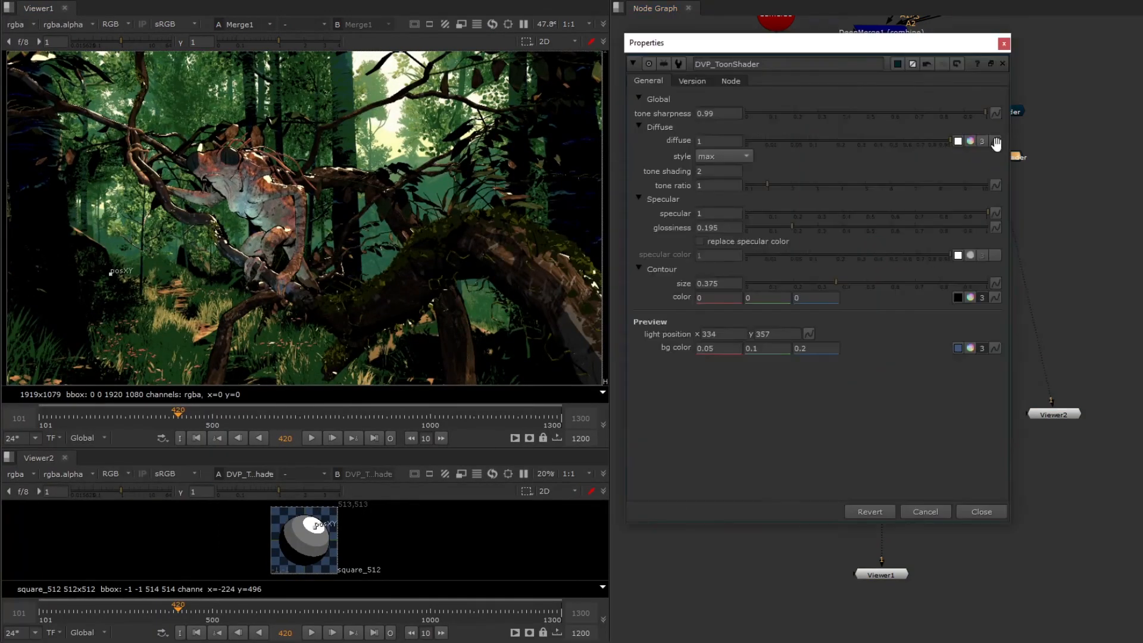
{"action": "mouse_move", "coordinate": [850, 282]}
{"action": "left_mouse_down"}
{"action": "mouse_move", "coordinate": [902, 285]}
{"action": "mouse_move", "coordinate": [843, 284]}
{"action": "left_mouse_up"}
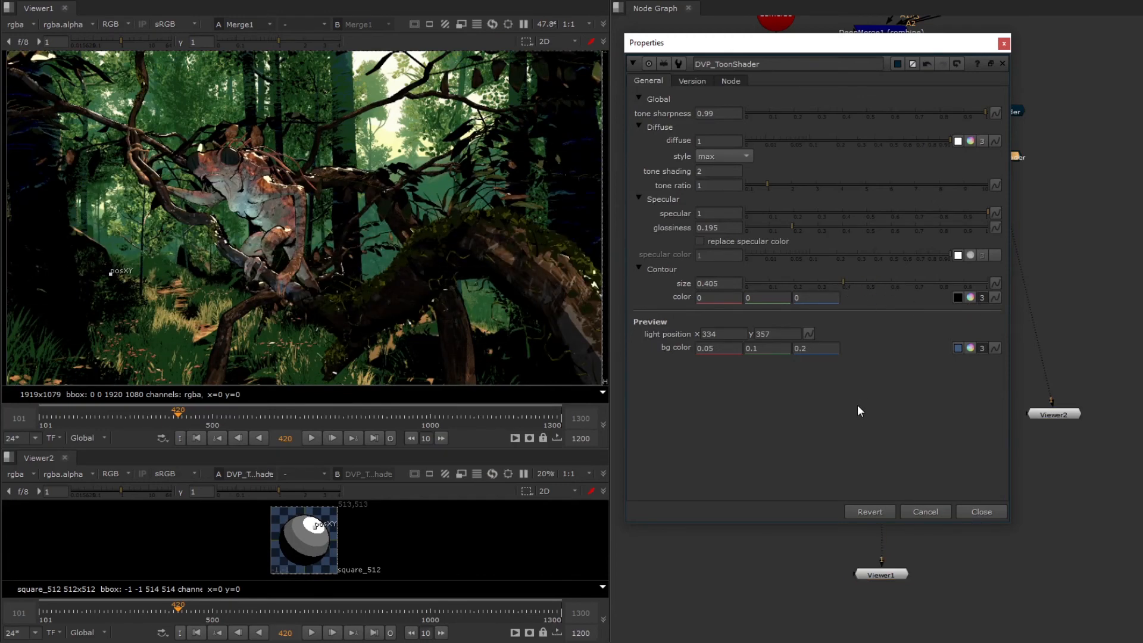
{"action": "scroll", "coordinate": [319, 201], "scroll_direction": "up", "scroll_amount": 5}
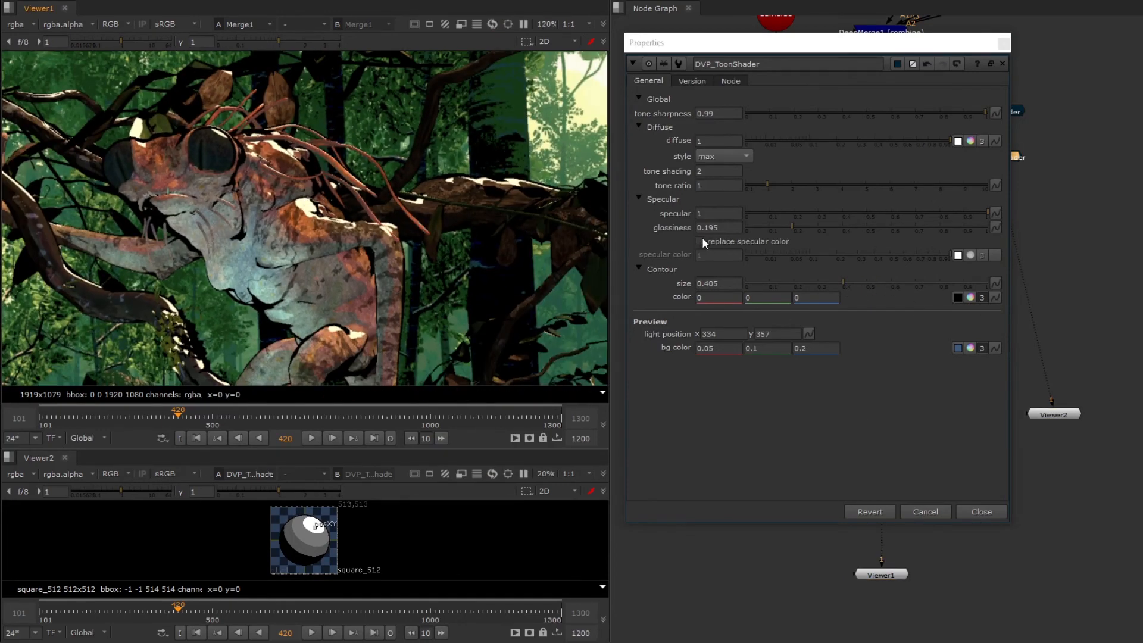
{"action": "left_click", "coordinate": [701, 241]}
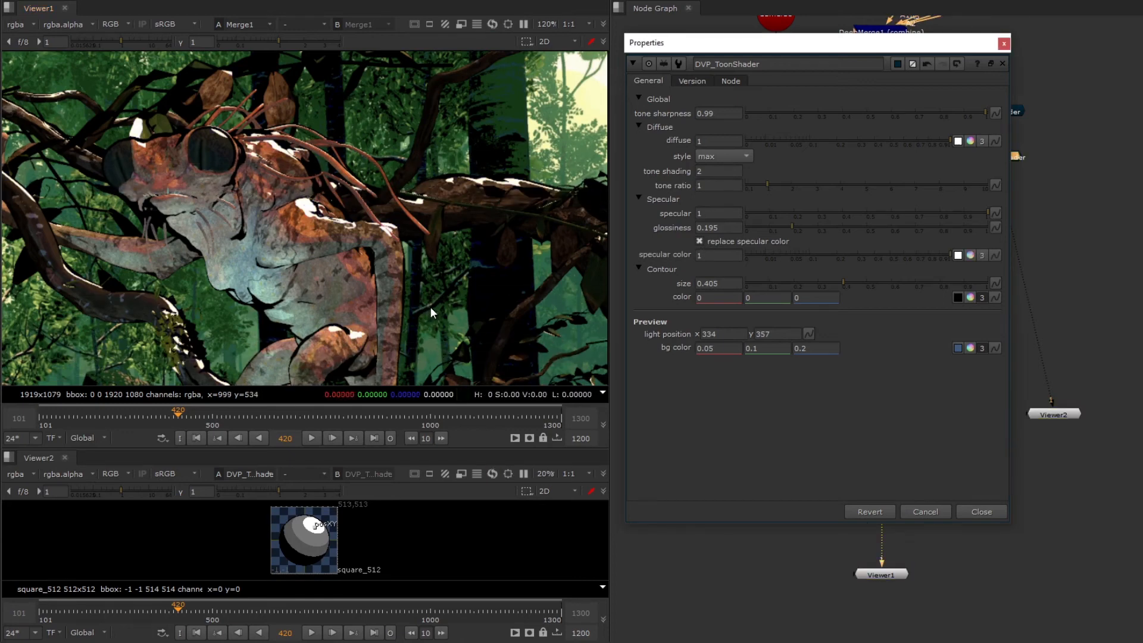
{"action": "scroll", "coordinate": [432, 307], "scroll_direction": "down", "scroll_amount": 5}
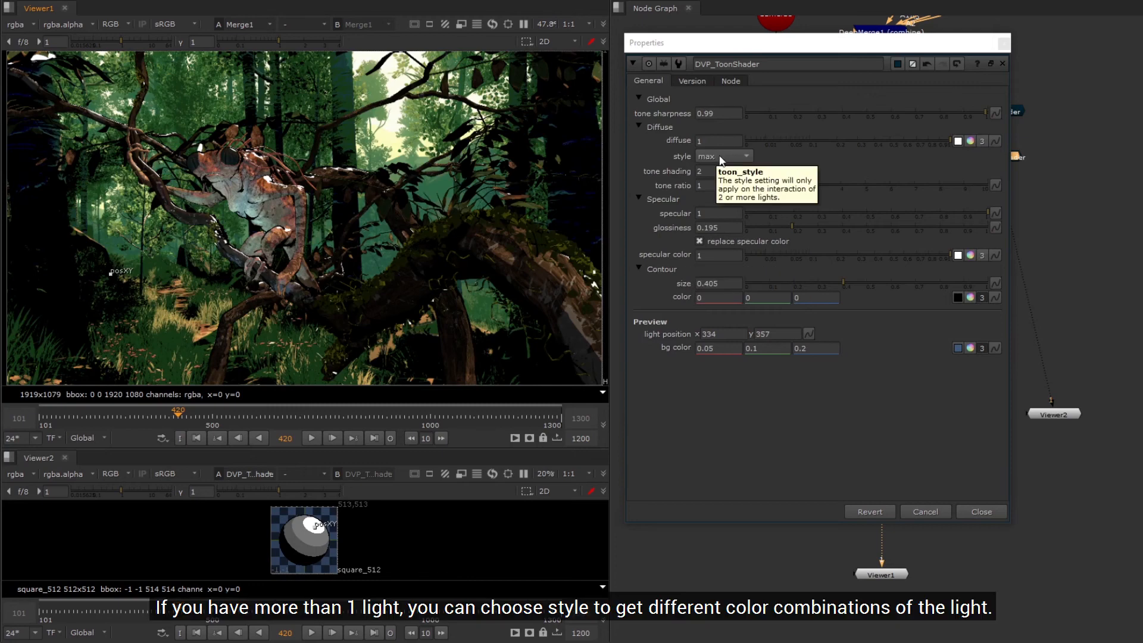
- Try different diffuse styles on the toon shader, including vivid light, color and soft light
{"action": "left_click", "coordinate": [746, 156]}
{"action": "left_click", "coordinate": [745, 155]}
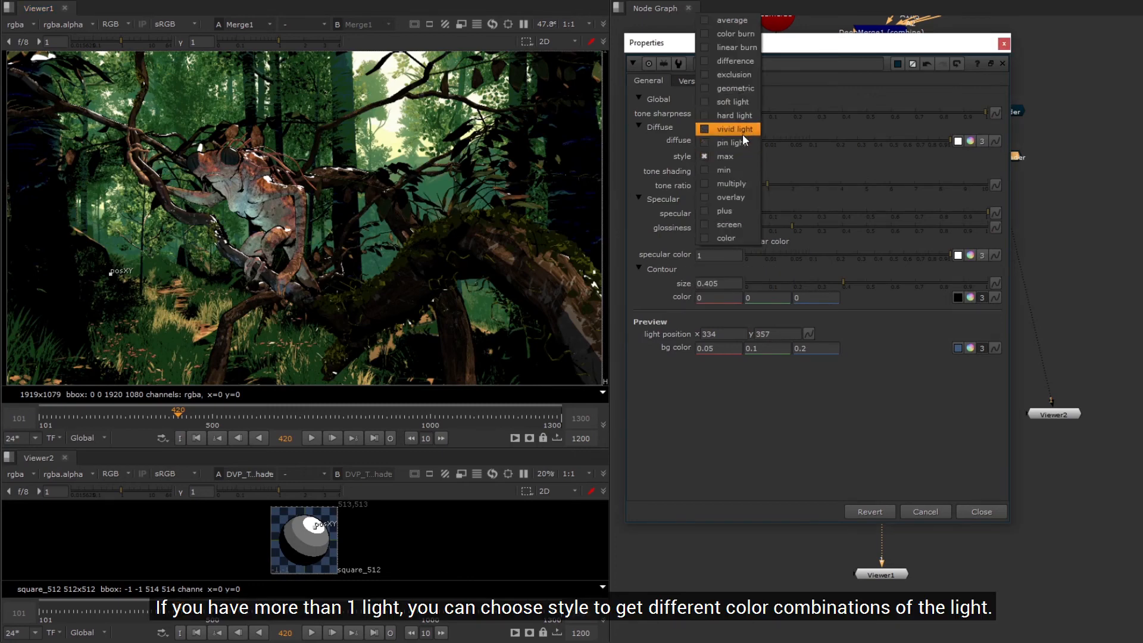
{"action": "left_click", "coordinate": [742, 129]}
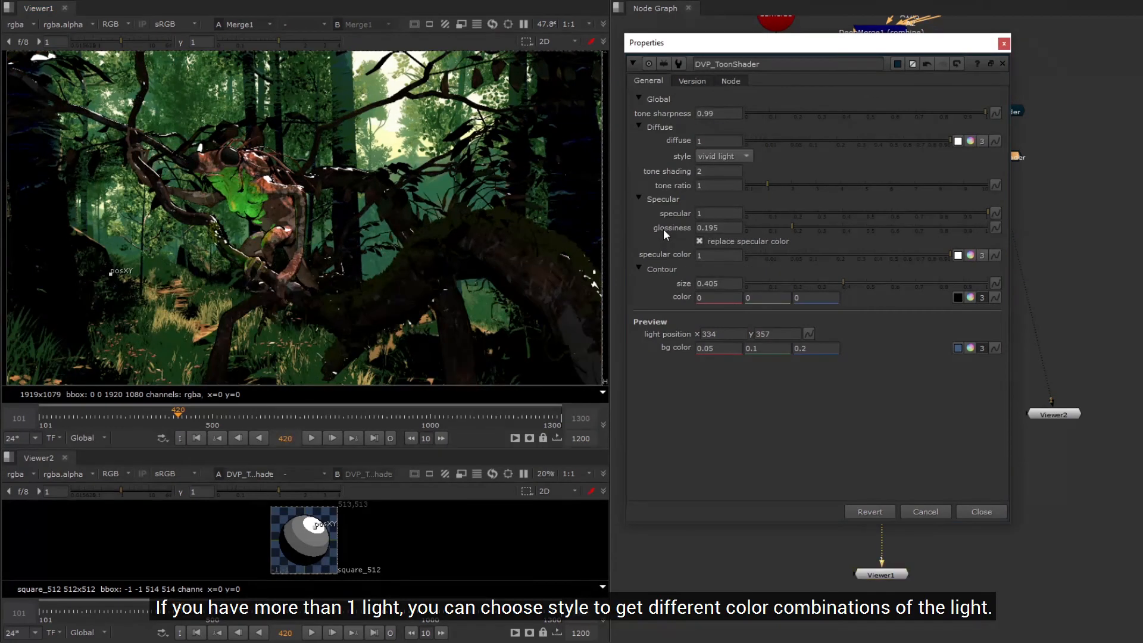
{"action": "left_click", "coordinate": [722, 157]}
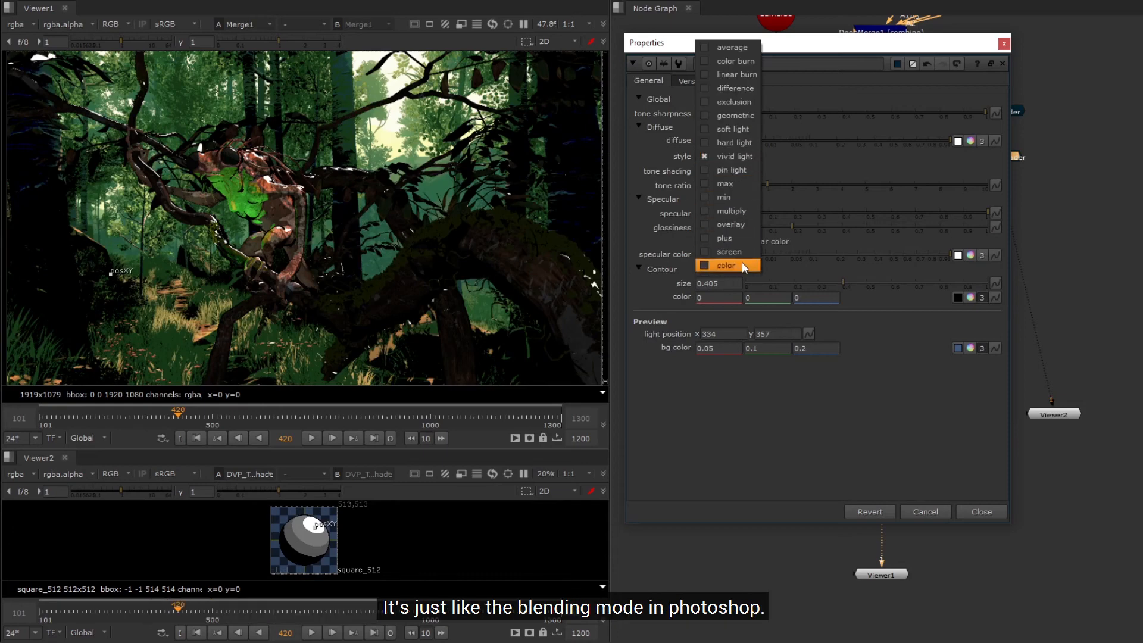
{"action": "left_click", "coordinate": [742, 262]}
{"action": "left_click", "coordinate": [718, 155]}
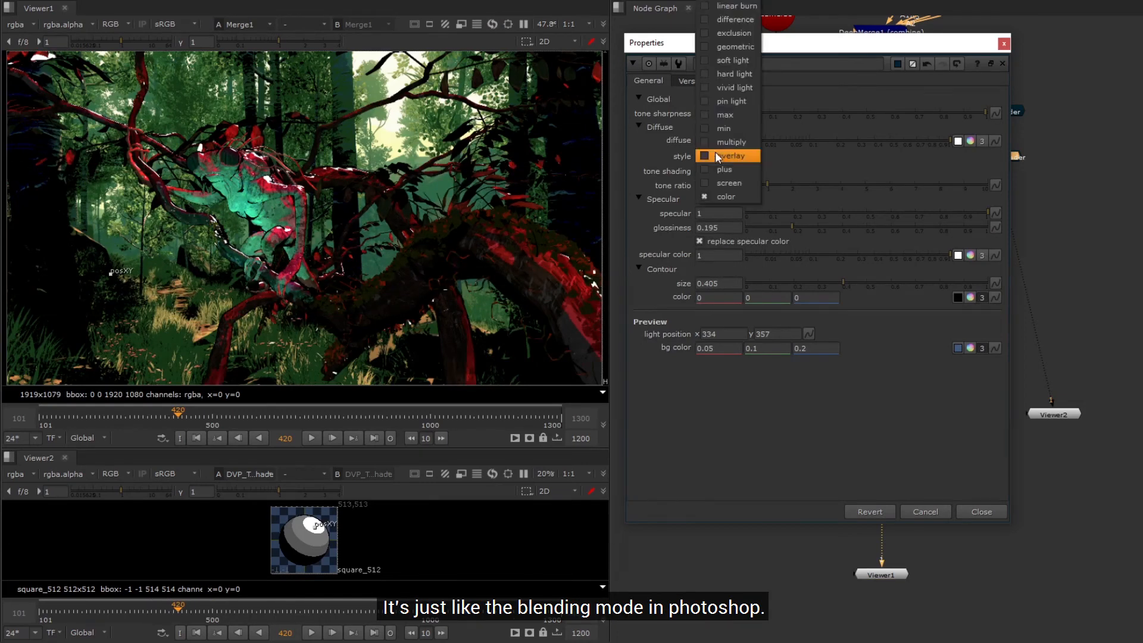
{"action": "left_click", "coordinate": [735, 59]}
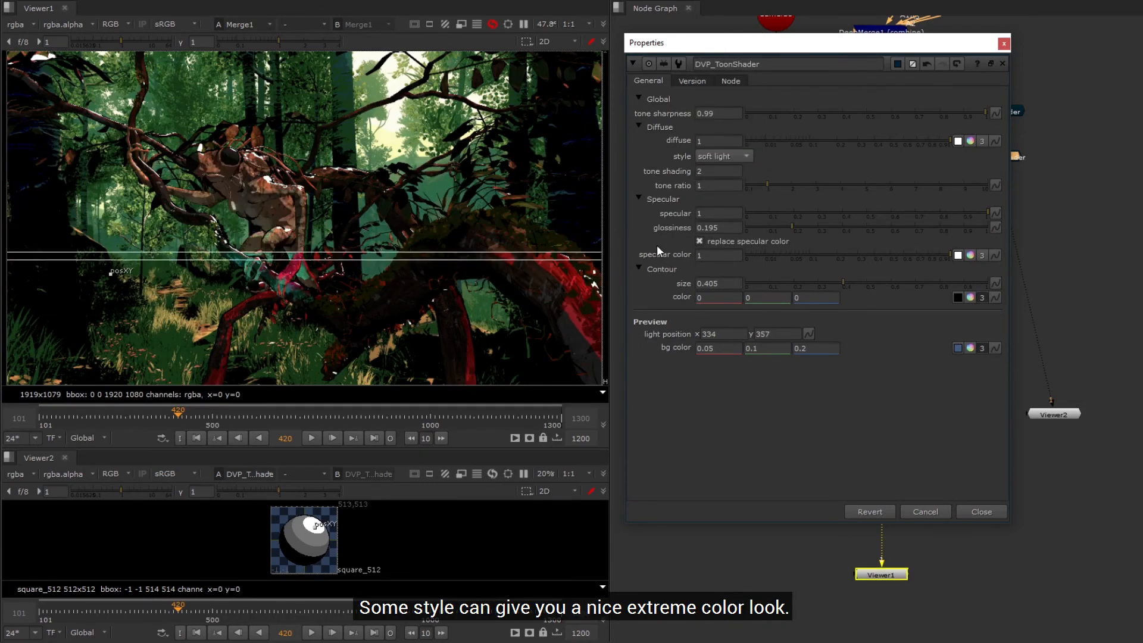
{"action": "left_click", "coordinate": [721, 156]}
{"action": "left_click", "coordinate": [742, 119]}
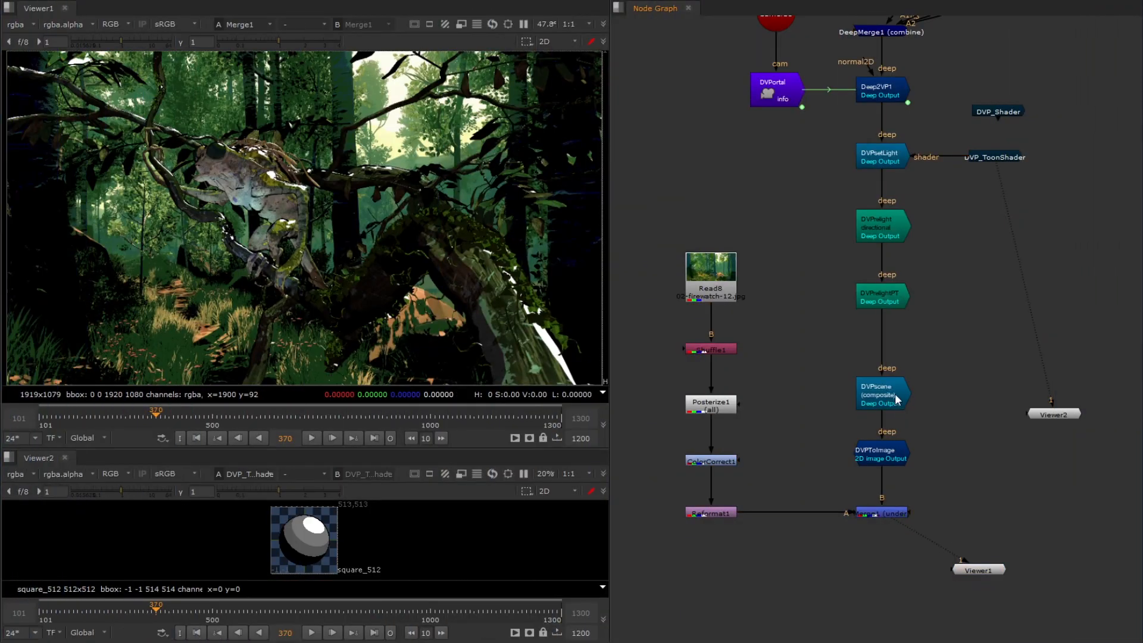
- View the DVPscene node and switch its output to the rawlight pass and the shader pass to examine each one
{"action": "left_click", "coordinate": [898, 396]}
{"action": "key", "text": "1"}
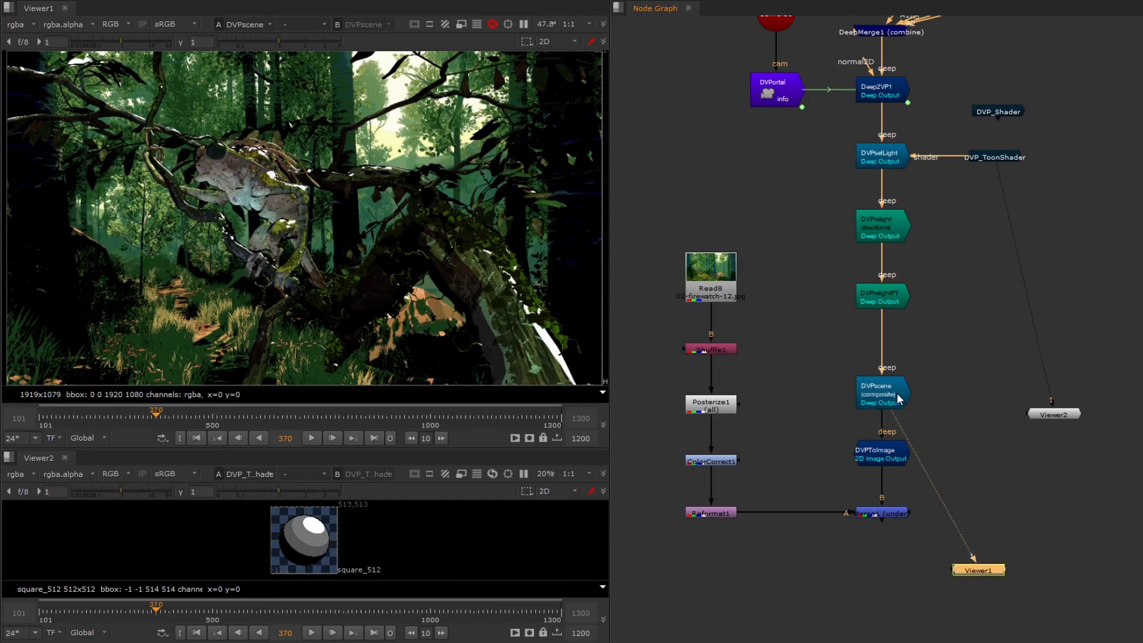
{"action": "double_click", "coordinate": [898, 395]}
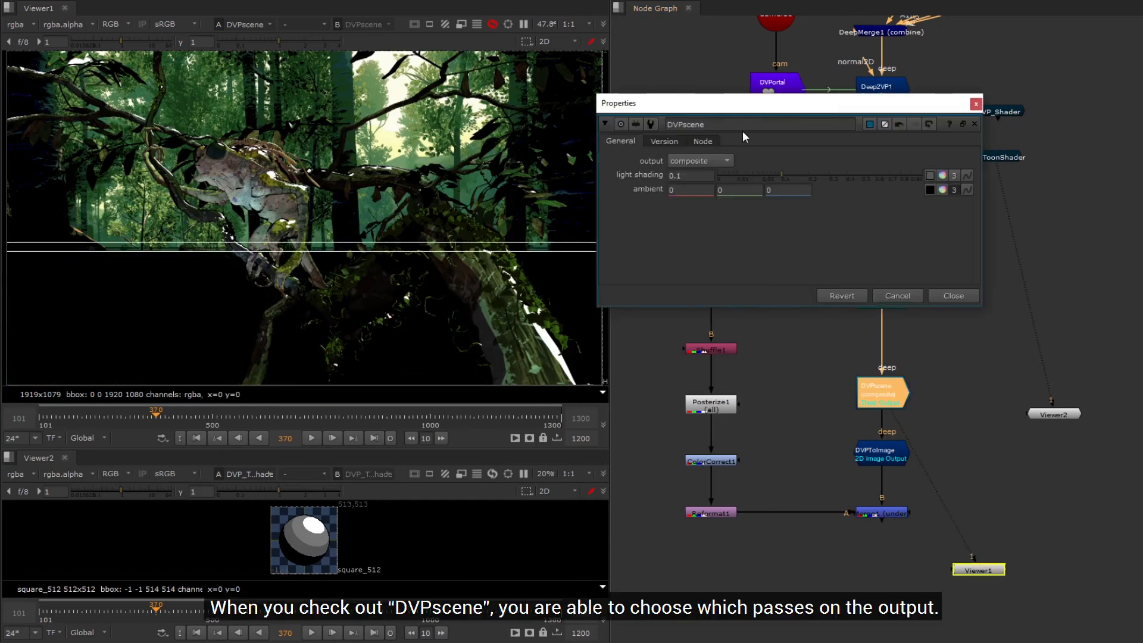
{"action": "left_click", "coordinate": [706, 159]}
{"action": "left_click", "coordinate": [716, 176]}
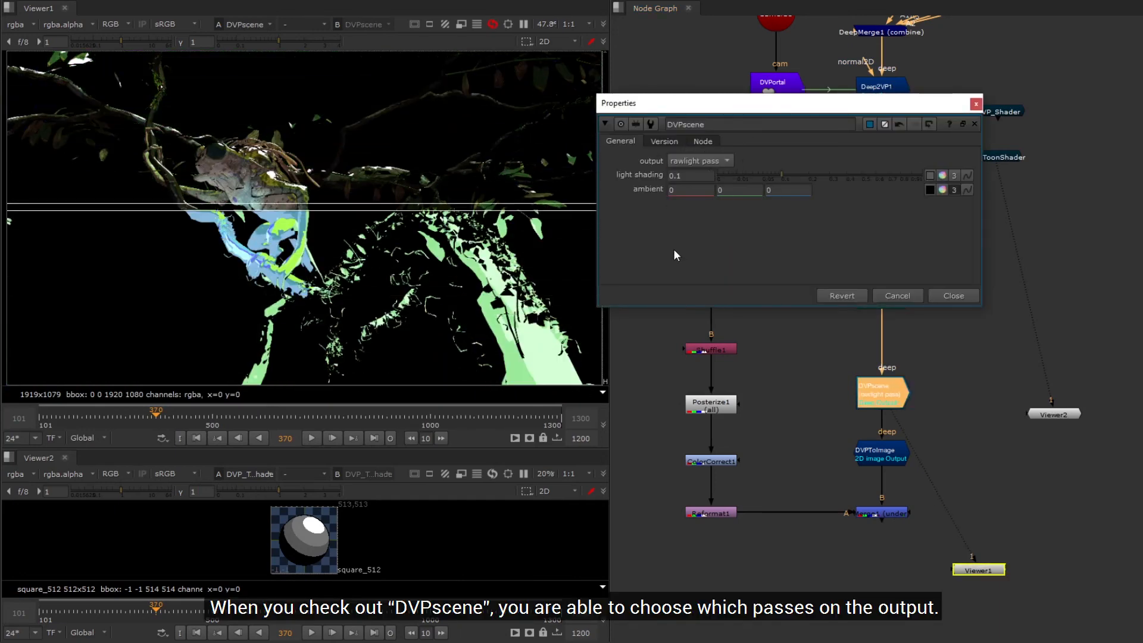
{"action": "left_click", "coordinate": [706, 160]}
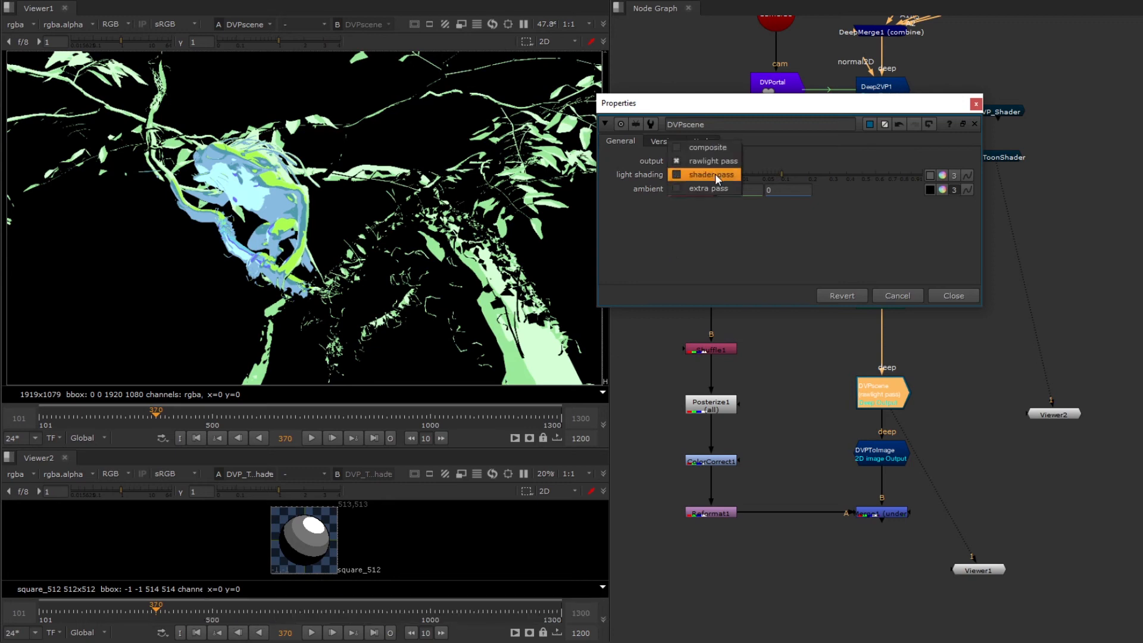
{"action": "left_click", "coordinate": [716, 173]}
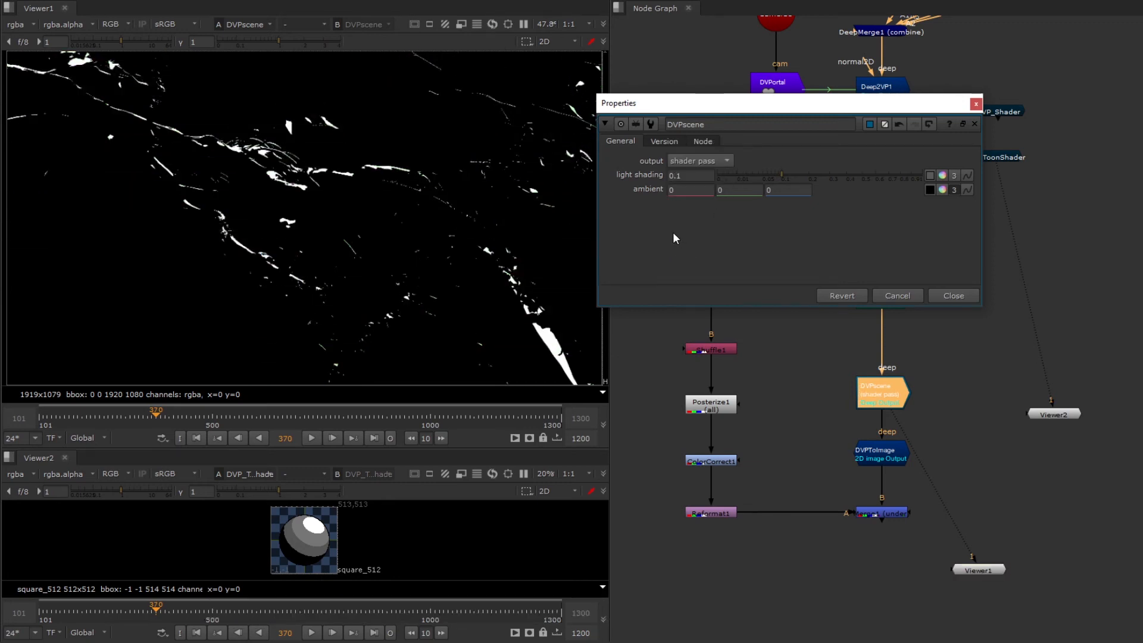
- Switch DVPscene's output to the extra pass and examine its alpha channel to check the toon contour
{"action": "left_click", "coordinate": [714, 162]}
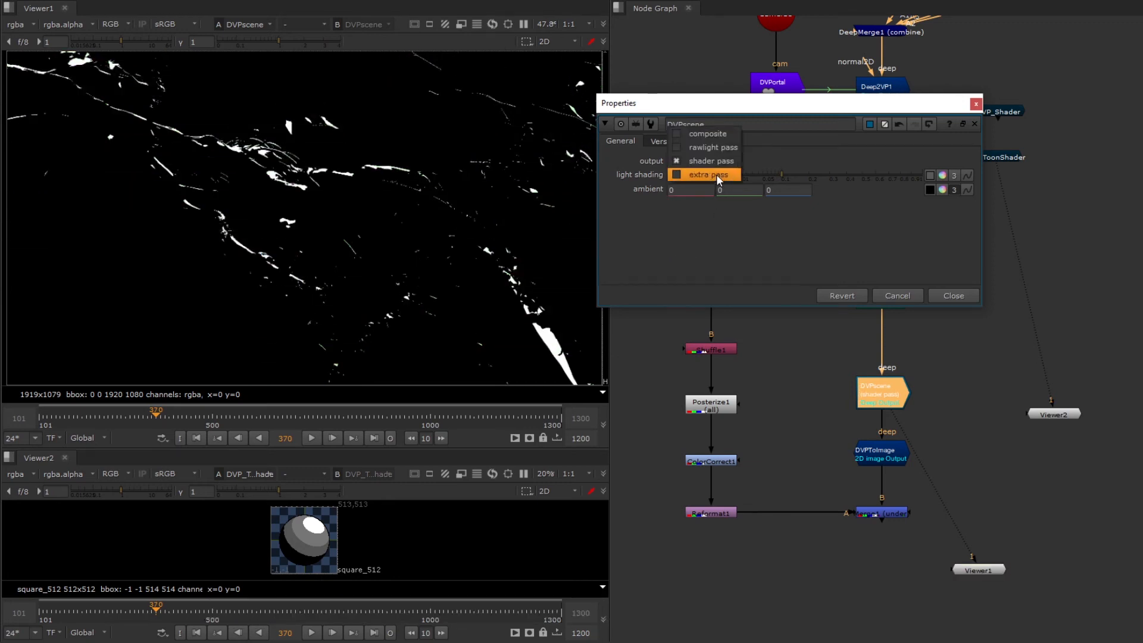
{"action": "left_click", "coordinate": [716, 174]}
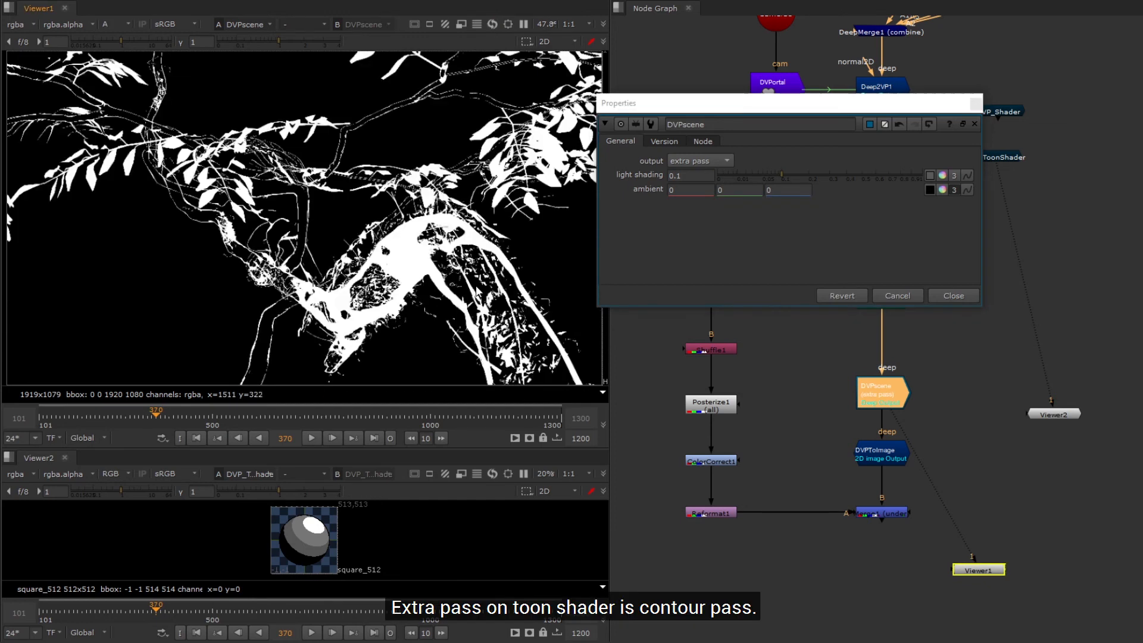
{"action": "key", "text": "a"}
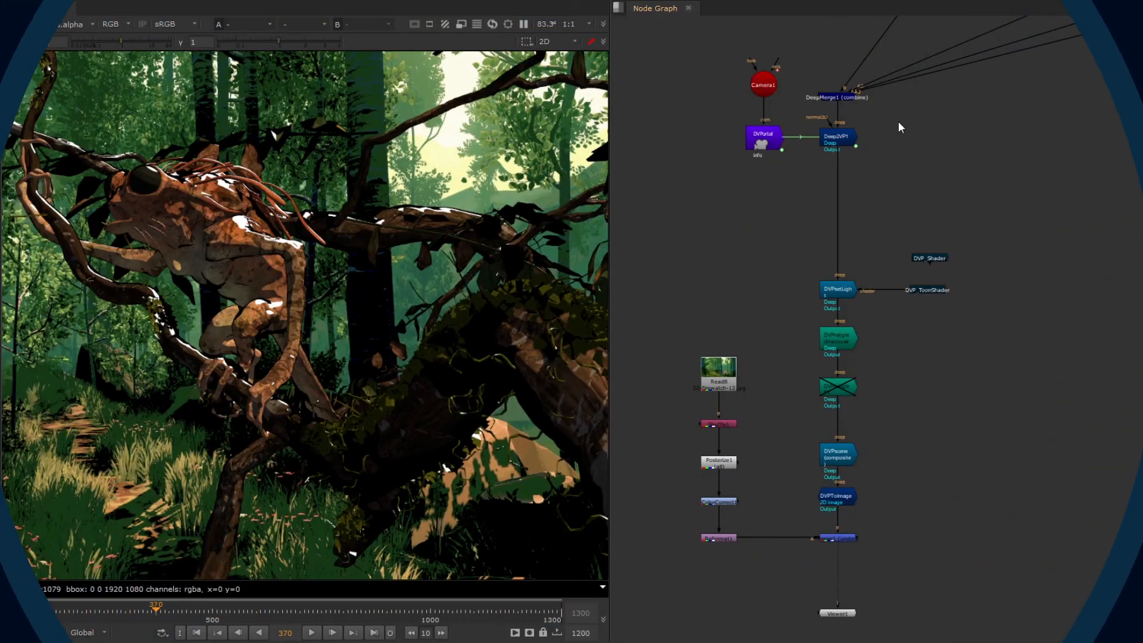
- Insert a DVPattern node after Deep2VP1, view it, and reduce its uniform scale to about 0.036
{"action": "left_click", "coordinate": [837, 138]}
{"action": "key", "text": "1"}
{"action": "key", "text": "Tab"}
{"action": "type", "text": "dvpat"}
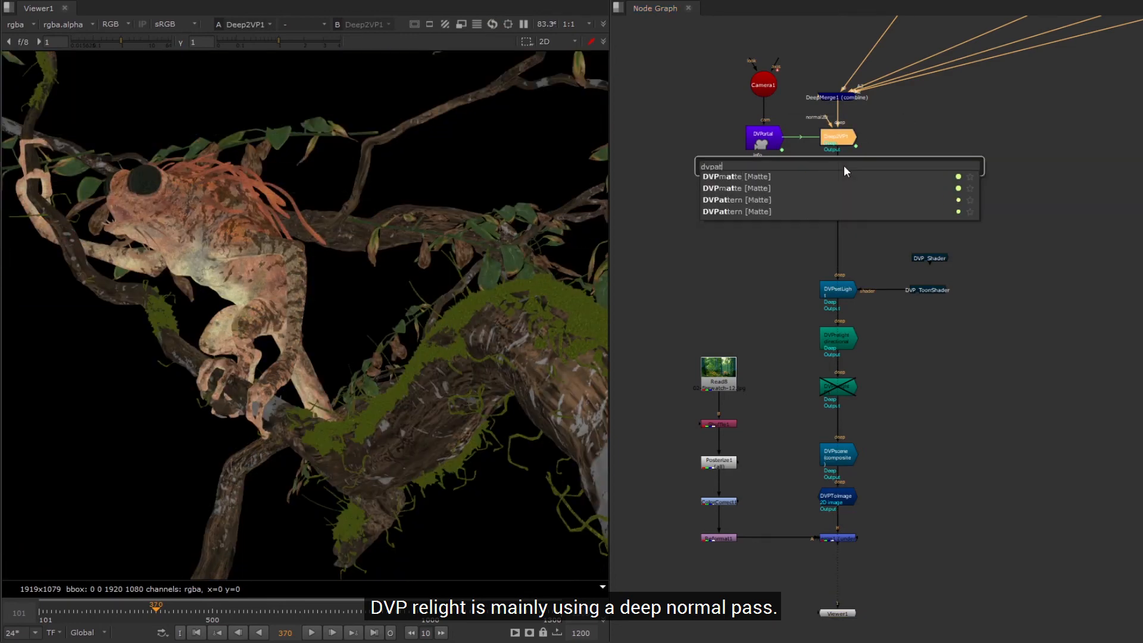
{"action": "type", "text": "tern"}
{"action": "key", "text": "Return"}
{"action": "left_click_drag", "start_coordinate": [769, 243], "coordinate": [648, 245]}
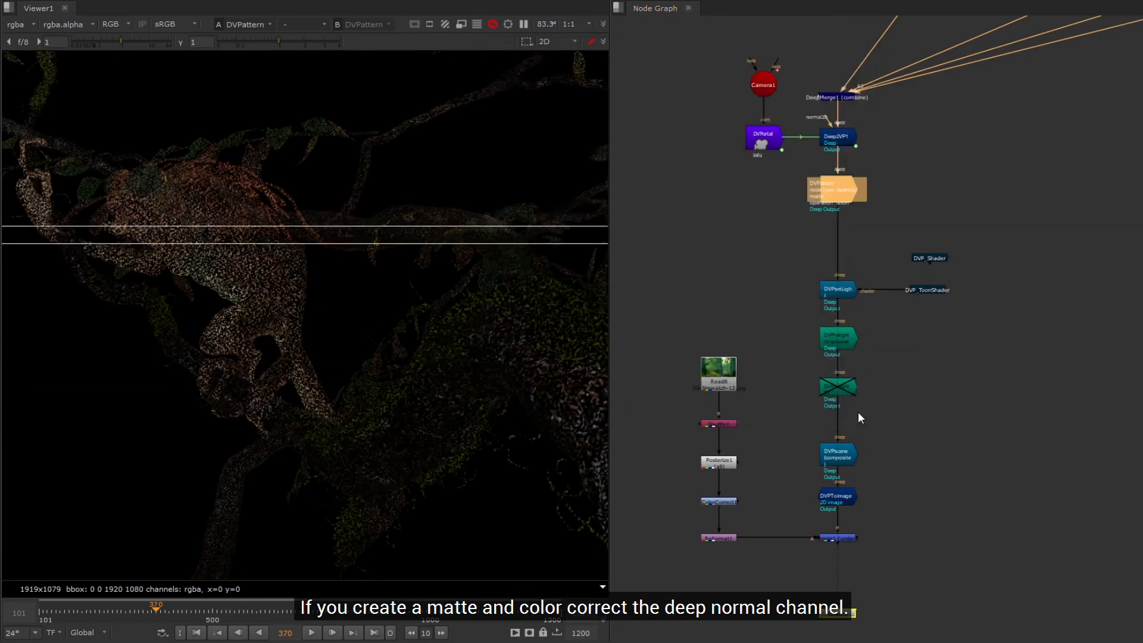
- Add a DVPColorCorrect node after DVPattern and set its channels to deepNormal
{"action": "key", "text": "Tab"}
{"action": "type", "text": "dvpcolor"}
{"action": "key", "text": "Return"}
{"action": "left_click", "coordinate": [711, 183]}
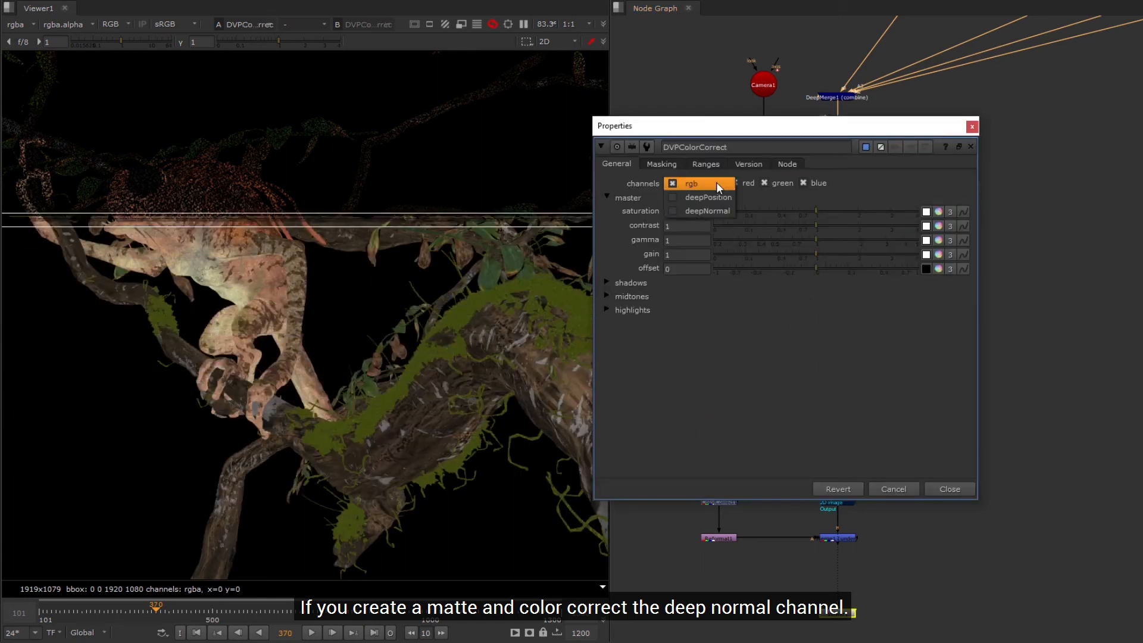
{"action": "left_click", "coordinate": [708, 211]}
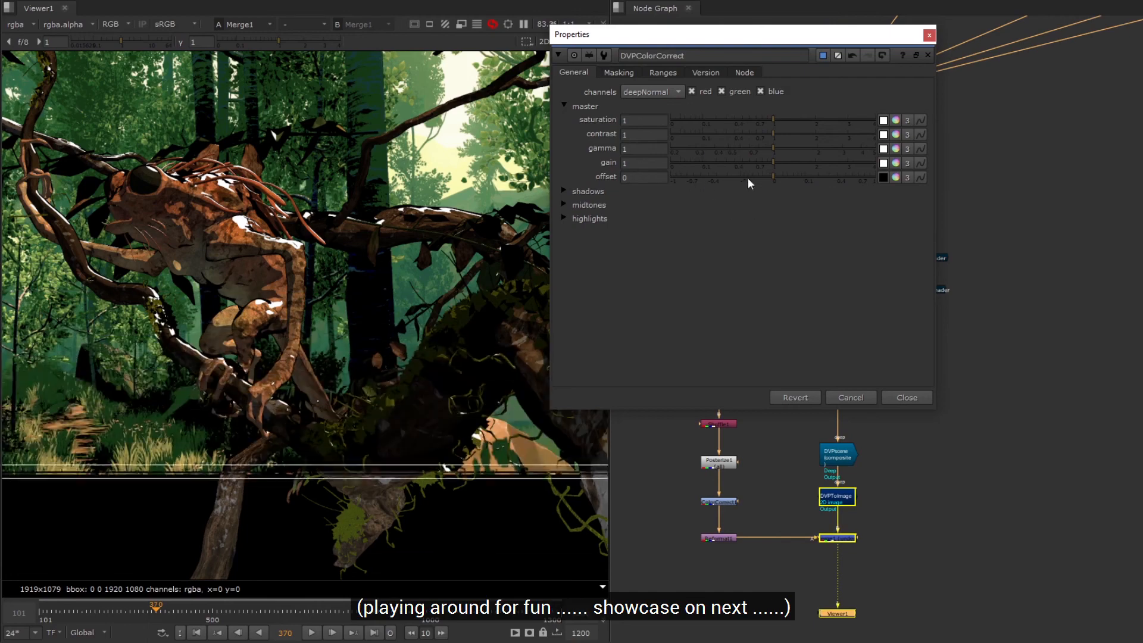
- Try an offset of -1 and a gain of 10 on the deep normals in DVPColorCorrect
{"action": "left_click_drag", "start_coordinate": [636, 179], "coordinate": [526, 180]}
{"action": "type", "text": "-1"}
{"action": "key", "text": "Return"}
{"action": "middle_click_drag", "start_coordinate": [595, 411], "coordinate": [420, 350]}
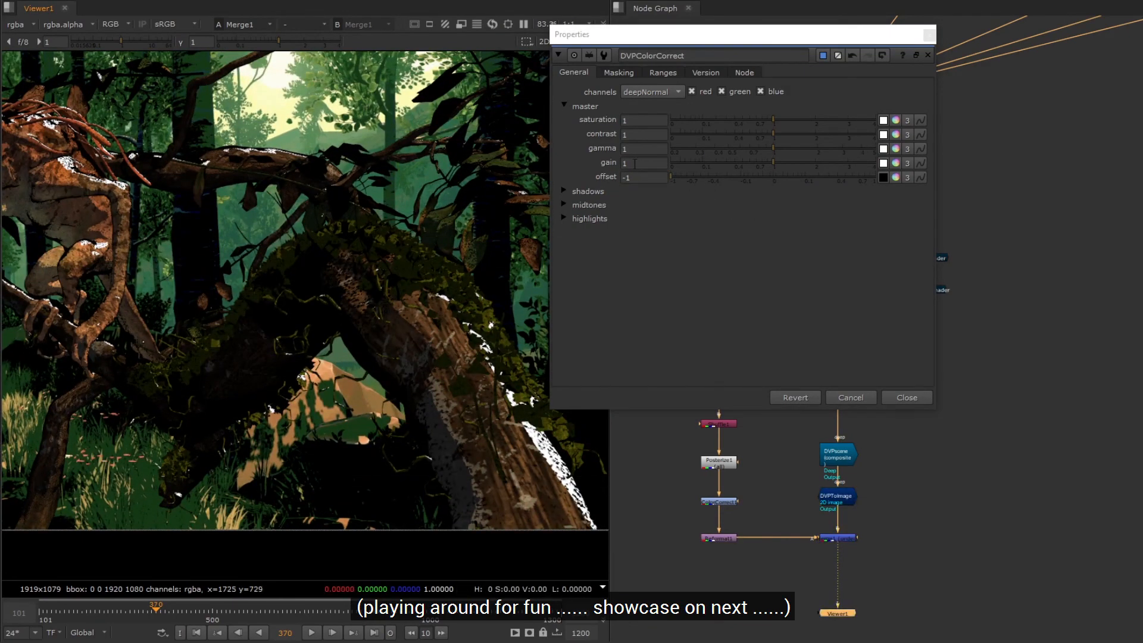
{"action": "left_click_drag", "start_coordinate": [634, 163], "coordinate": [454, 209]}
{"action": "type", "text": "10"}
{"action": "key", "text": "Return"}
{"action": "middle_click_drag", "start_coordinate": [321, 281], "coordinate": [356, 299]}
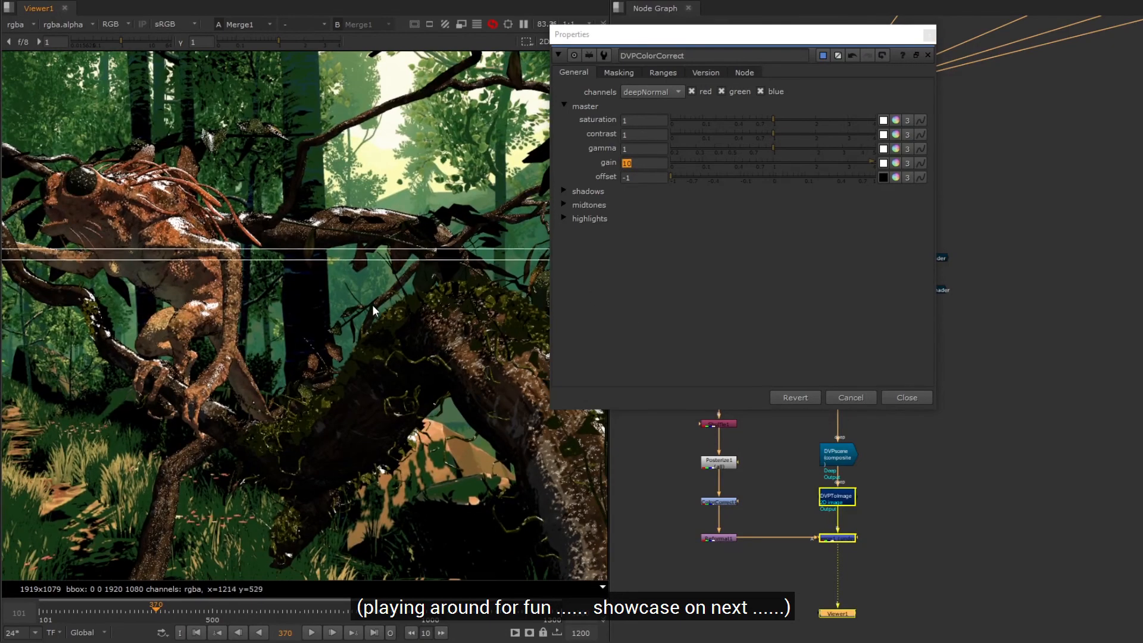
- Set DVPColorCorrect's gain to 5 and offset to 1, close its properties, and fit the composite in the viewer
{"action": "left_click", "coordinate": [643, 178]}
{"action": "double_click", "coordinate": [643, 163]}
{"action": "type", "text": "5"}
{"action": "key", "text": "Return"}
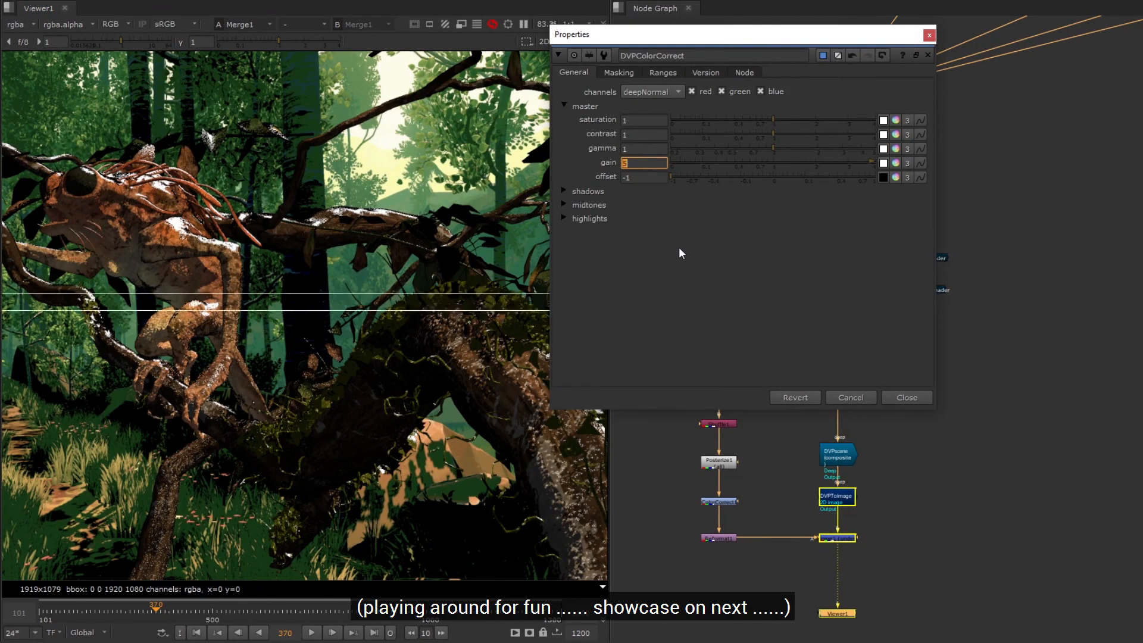
{"action": "double_click", "coordinate": [648, 177]}
{"action": "type", "text": "0"}
{"action": "key", "text": "Return"}
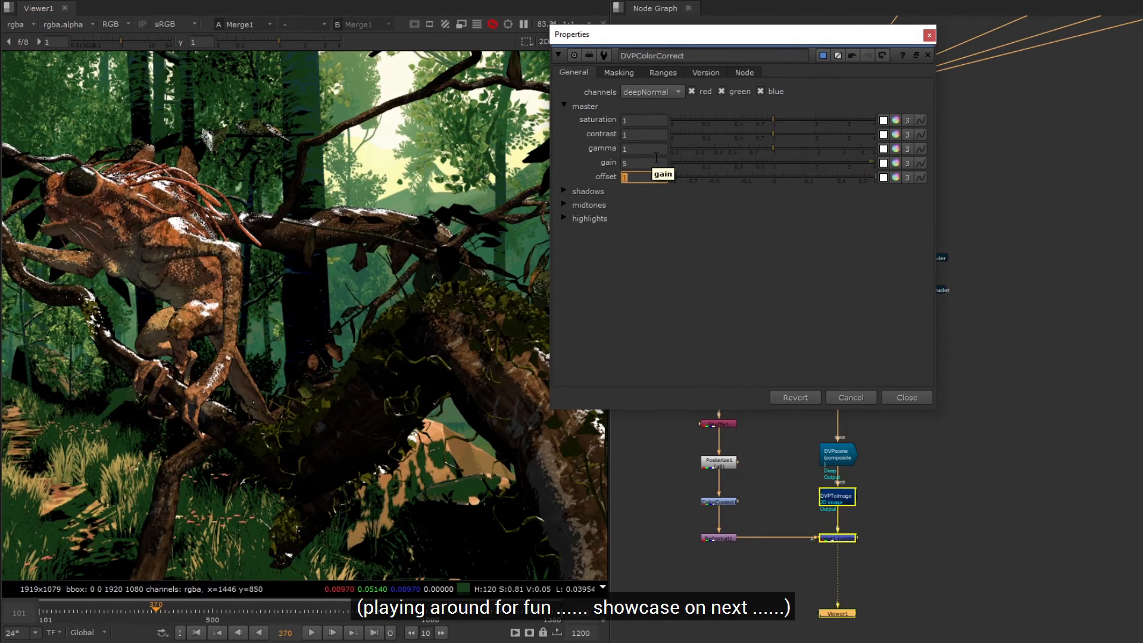
{"action": "left_click", "coordinate": [907, 397]}
{"action": "scroll", "coordinate": [464, 308], "scroll_direction": "down", "scroll_amount": 1}
{"action": "key", "text": "f"}
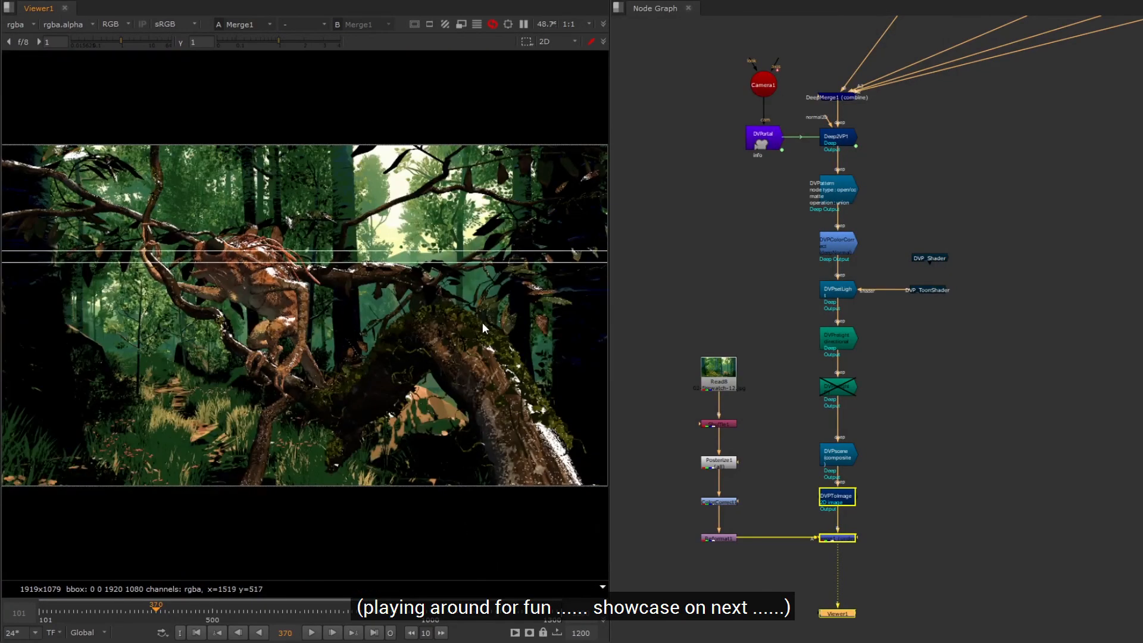
- Change DVPattern to stripes along y only, lower its uniform scale to 0.001, and set gain to 1.18 and gamma to 0.35
{"action": "double_click", "coordinate": [841, 188]}
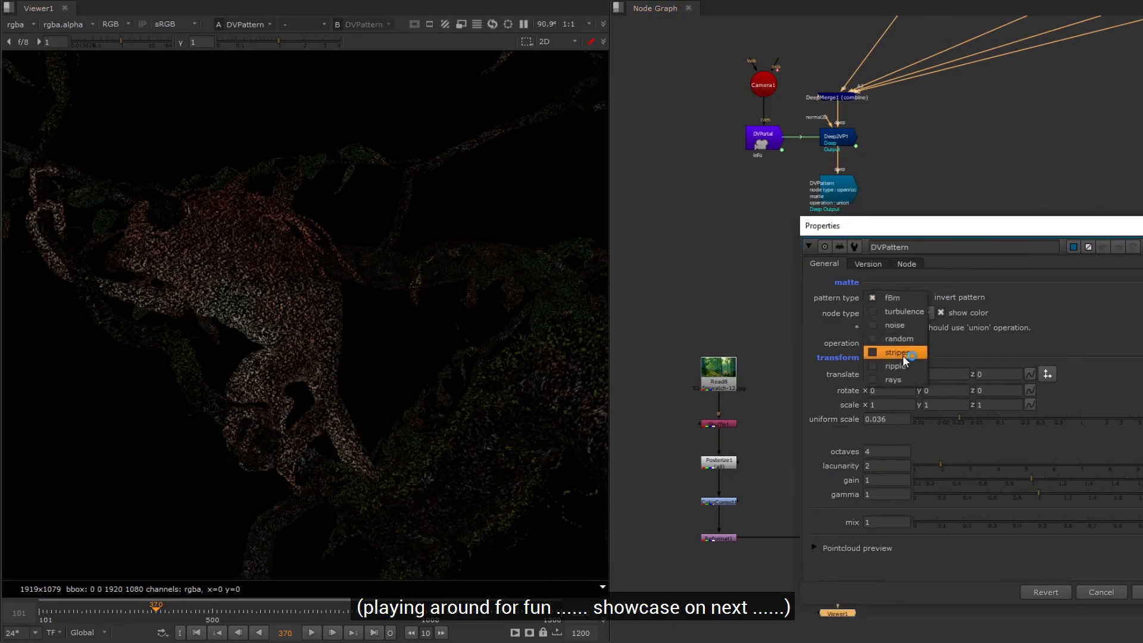
{"action": "left_click", "coordinate": [903, 355]}
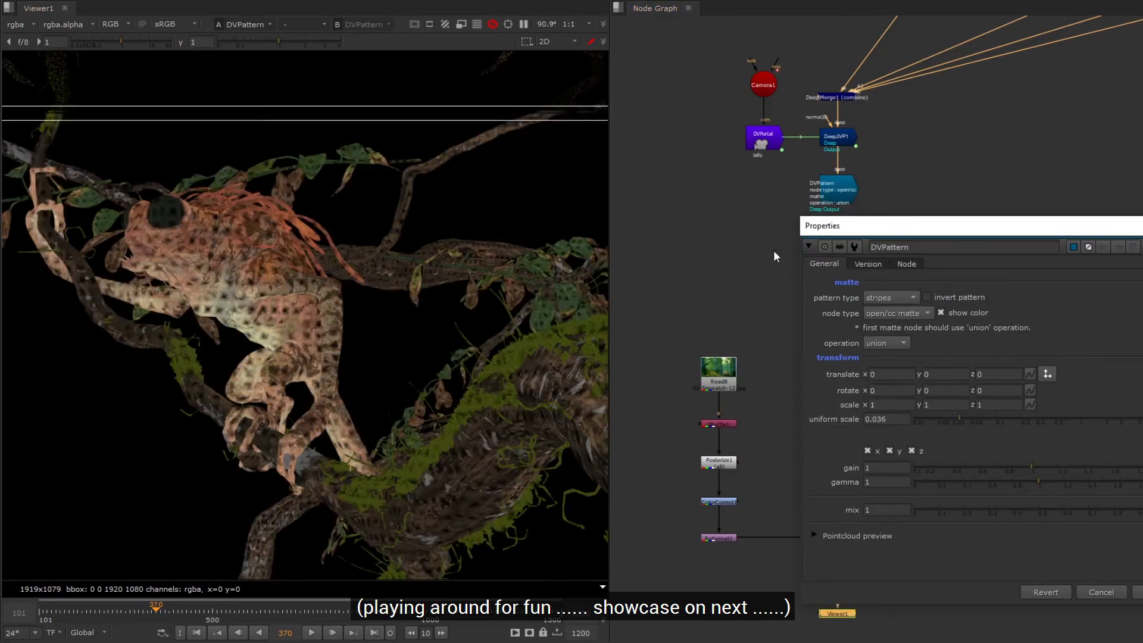
{"action": "left_click_drag", "start_coordinate": [882, 226], "coordinate": [754, 68]}
{"action": "left_click_drag", "start_coordinate": [823, 260], "coordinate": [814, 261]}
{"action": "left_click_drag", "start_coordinate": [880, 323], "coordinate": [830, 322]}
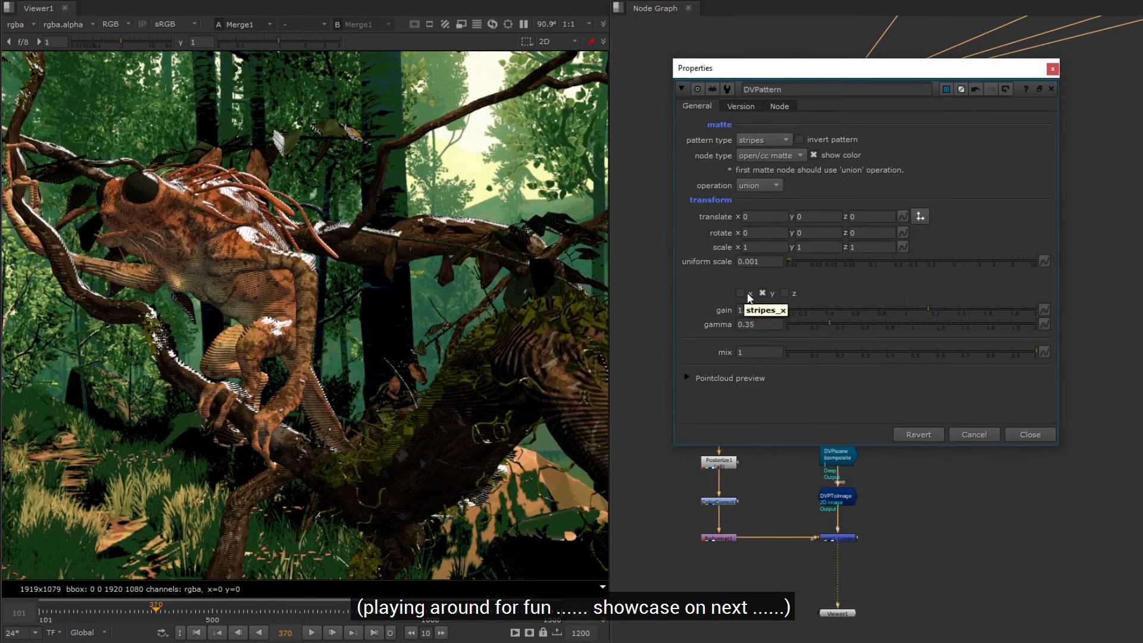
- Set the stripe pattern's uniform scale to 0.005
{"action": "double_click", "coordinate": [749, 262]}
{"action": "type", "text": "0.005"}
{"action": "key", "text": "Return"}
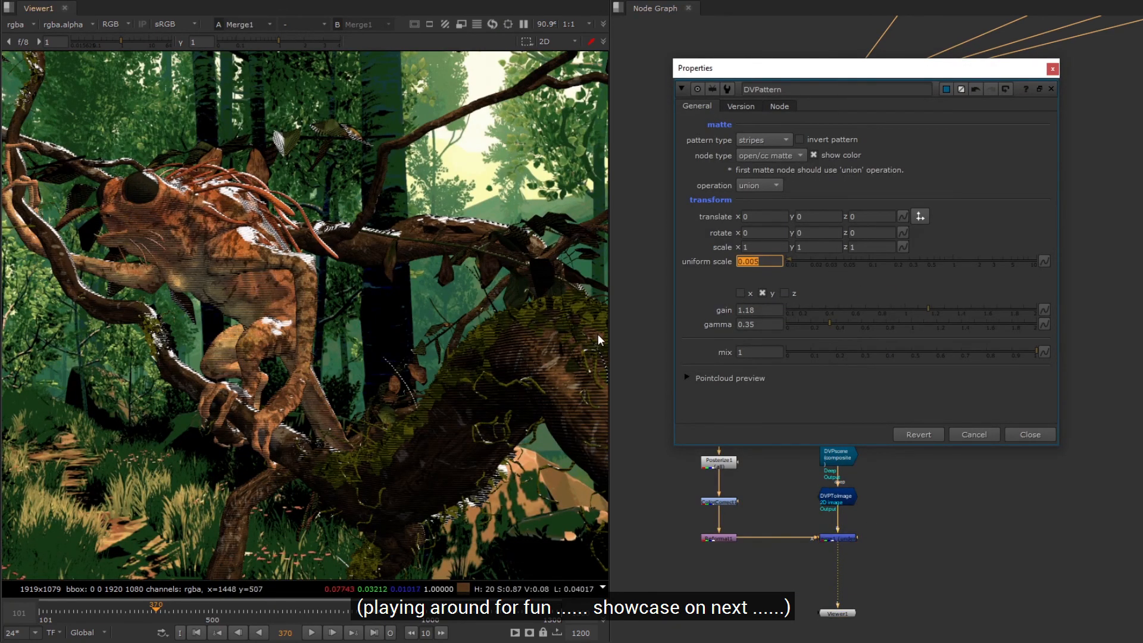